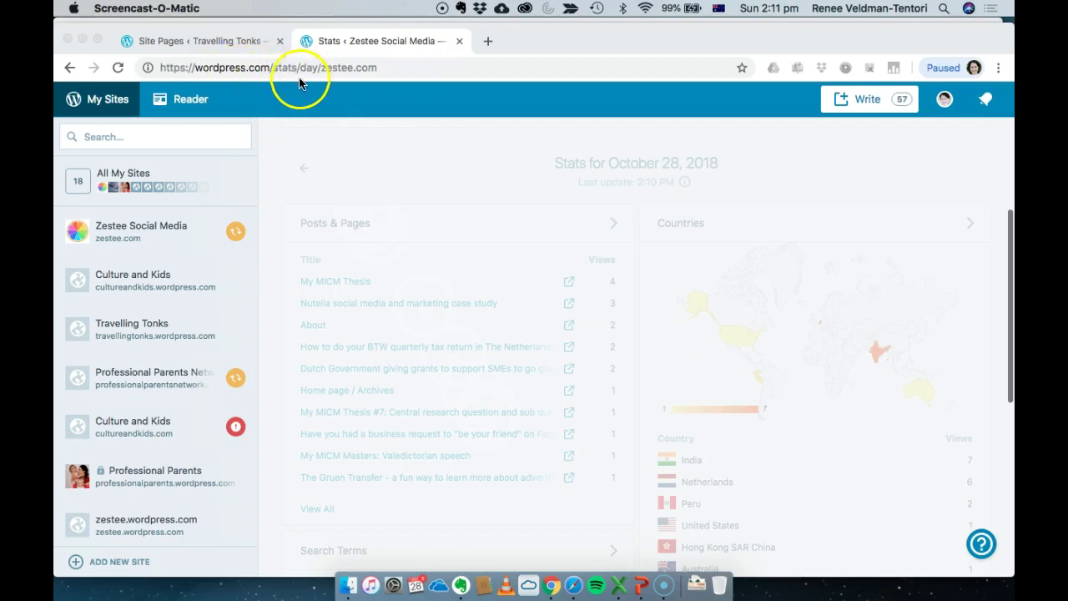
Close the Travelling Tonks page, add a new site to the account and start creating a new WordPress.com site
scroll(198, 446, "down", 8)
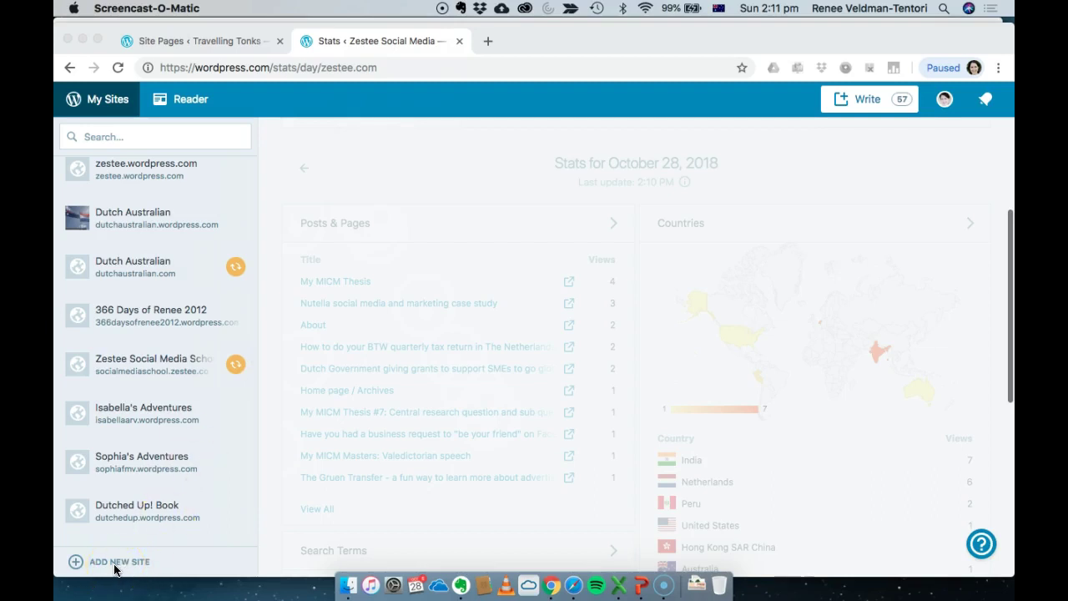
left_click(279, 41)
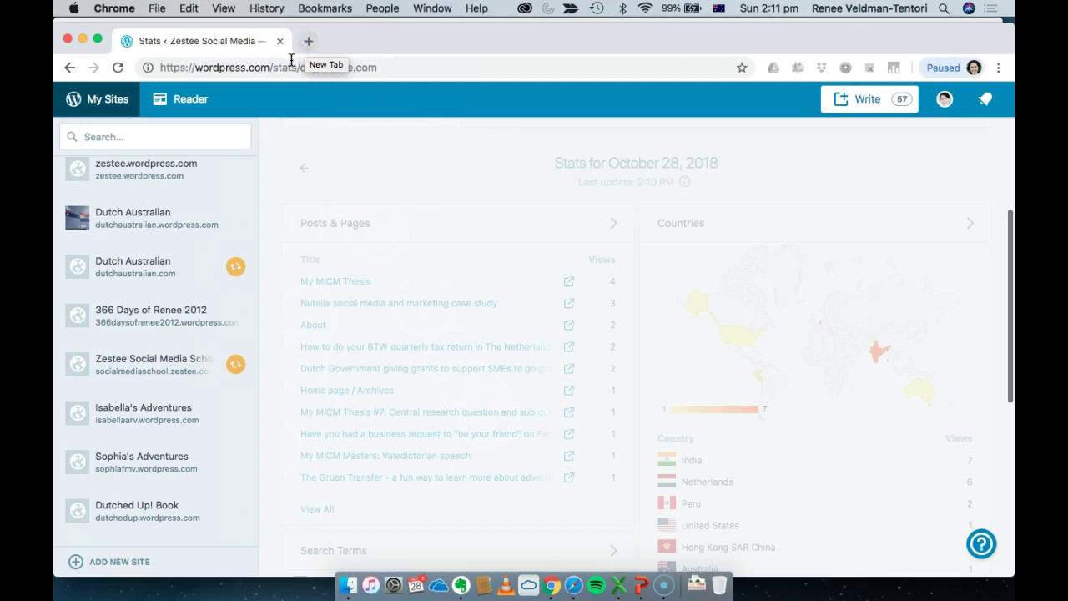
left_click(140, 564)
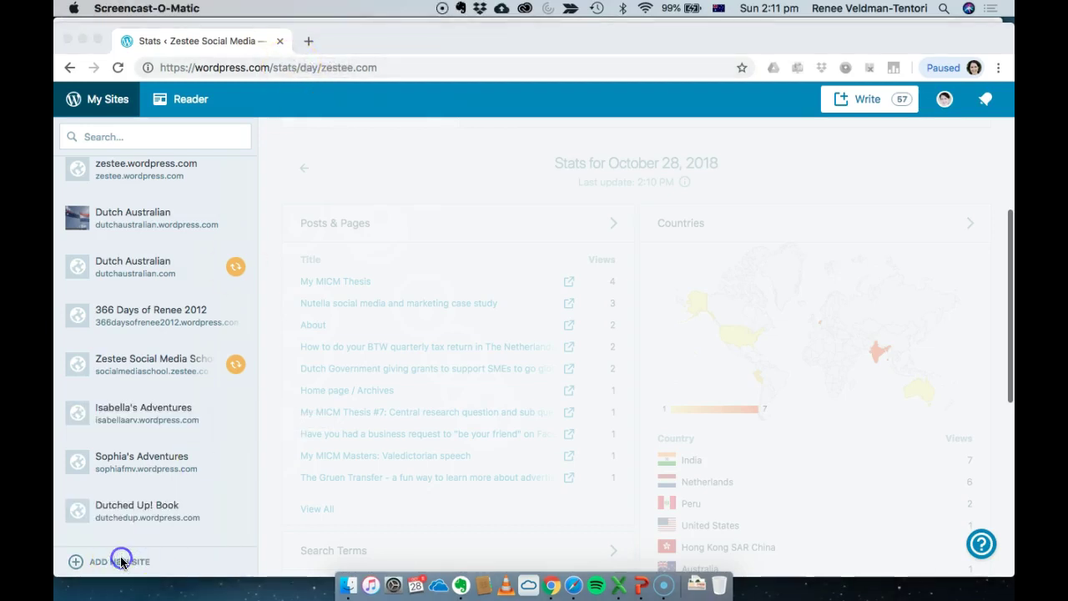
left_click(124, 564)
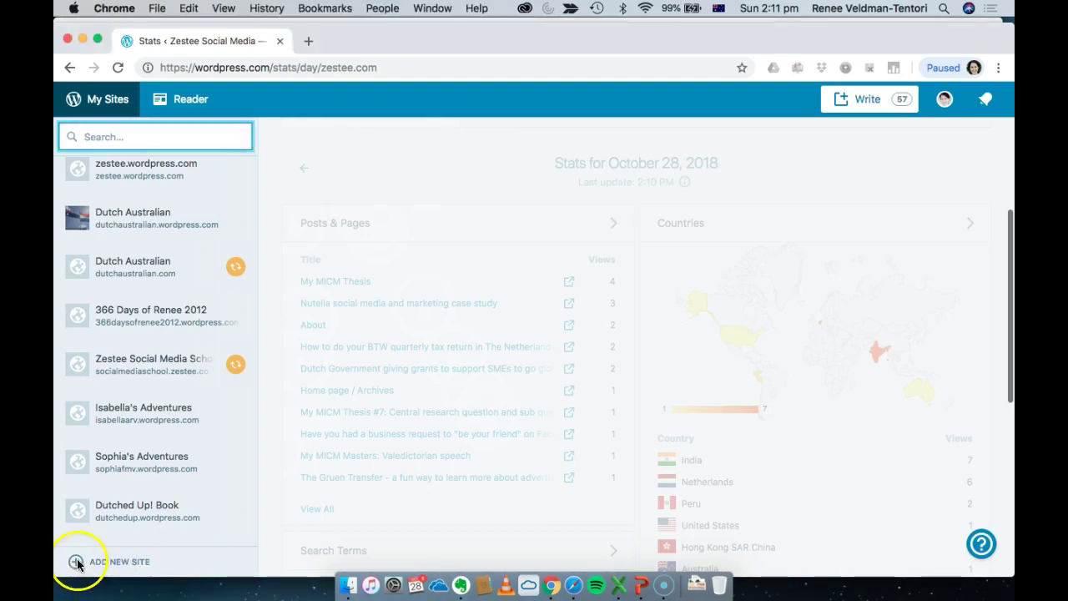
left_click(77, 564)
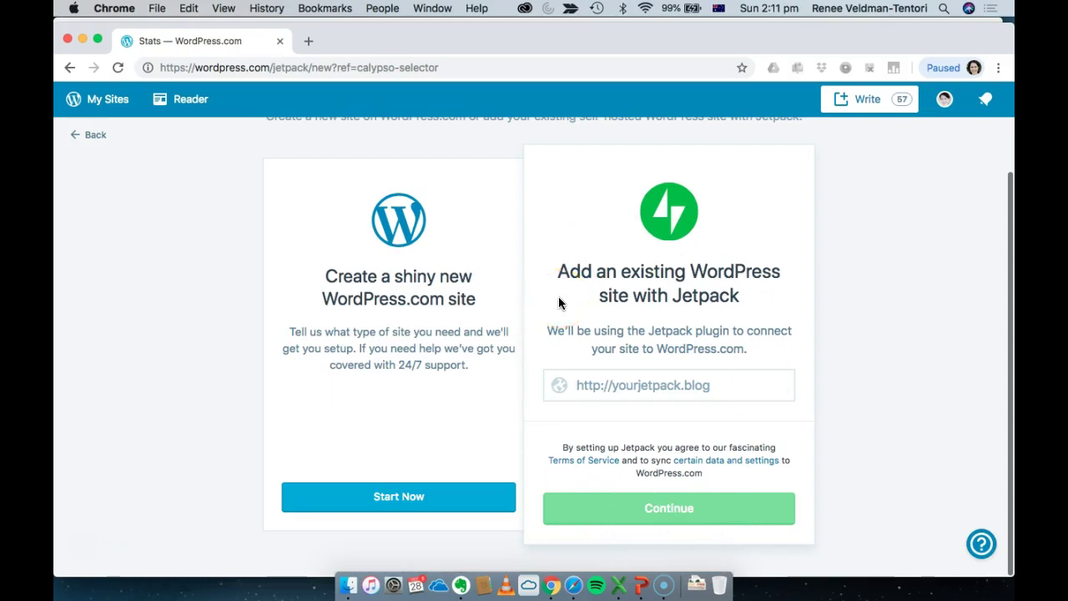
left_click(436, 506)
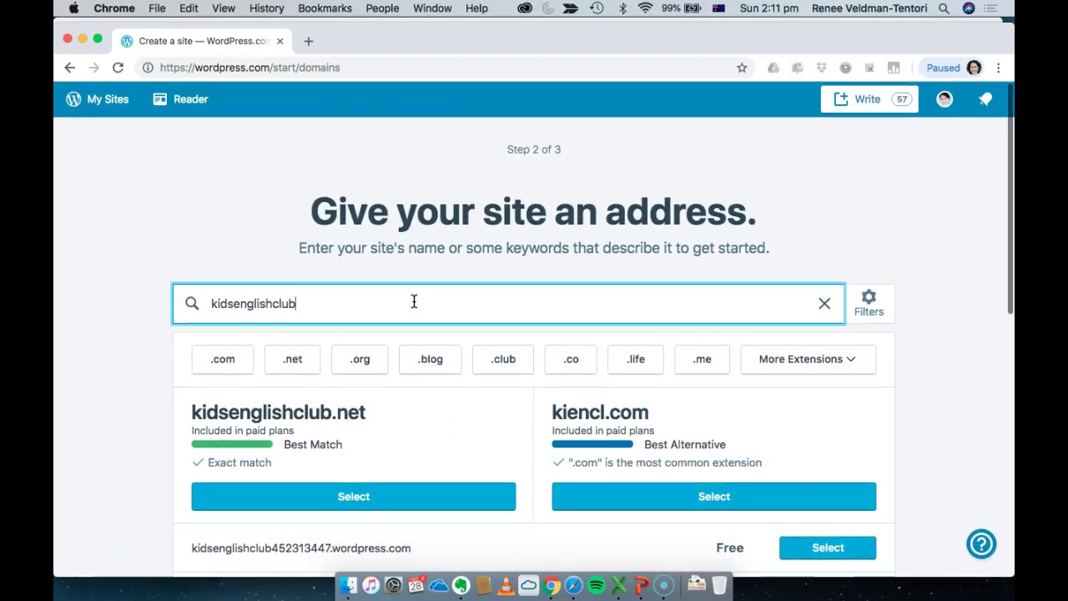
Change the site address search from kidsenglishclub to kidsenglishclubNL
left_click(308, 312)
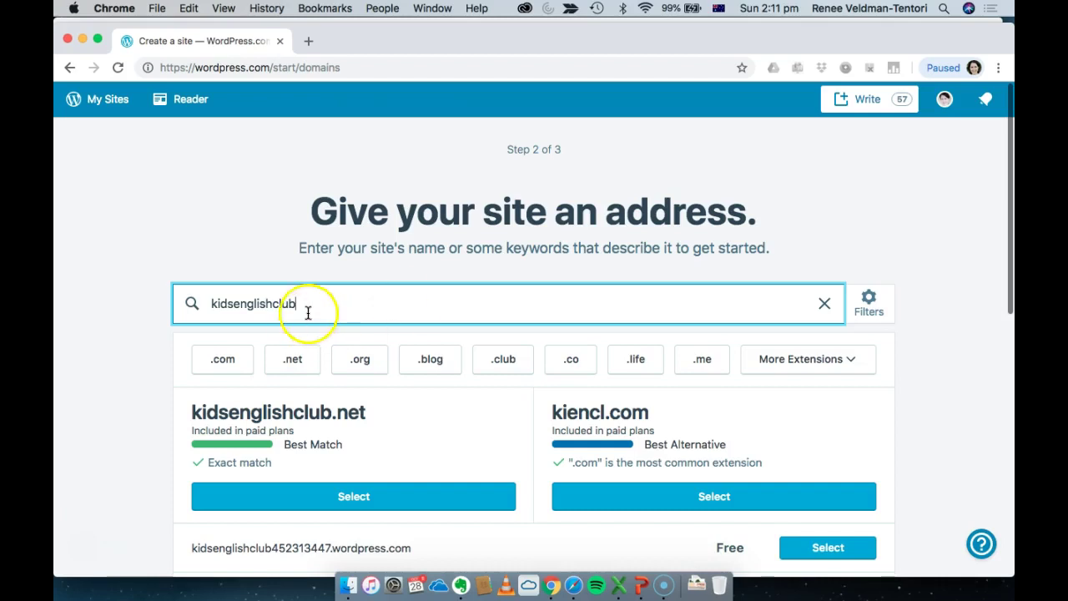
left_click(336, 302)
scroll(358, 384, "down", 2)
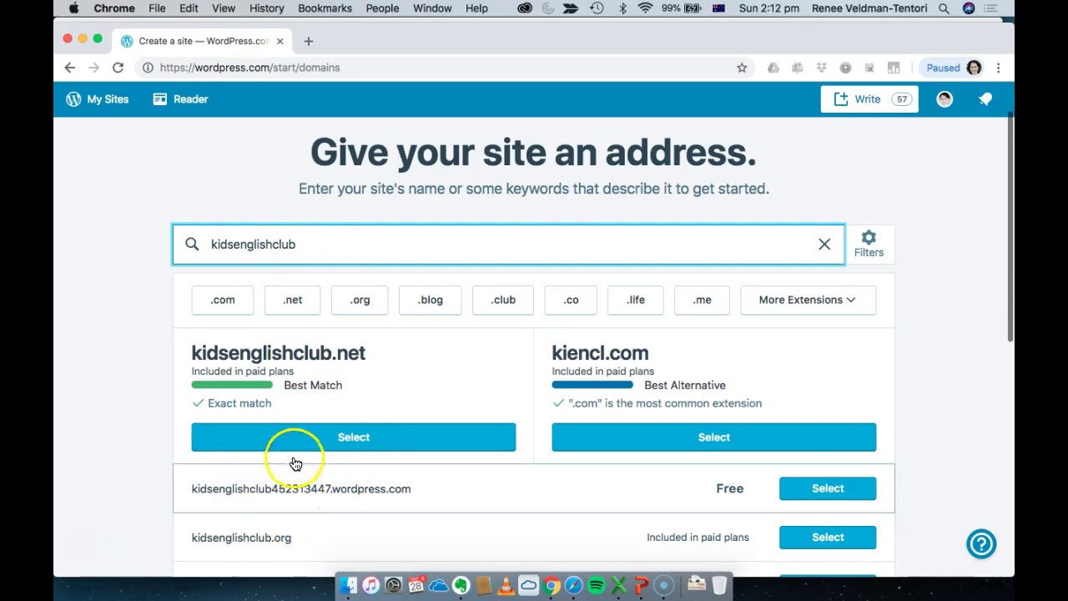
type("N")
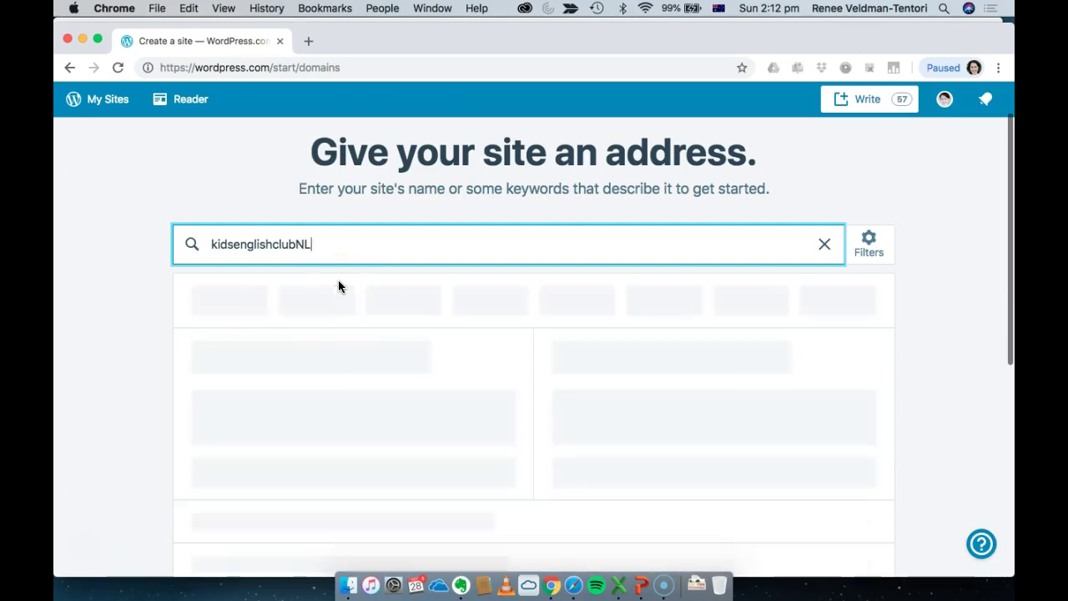
type("L")
scroll(402, 456, "down", 1)
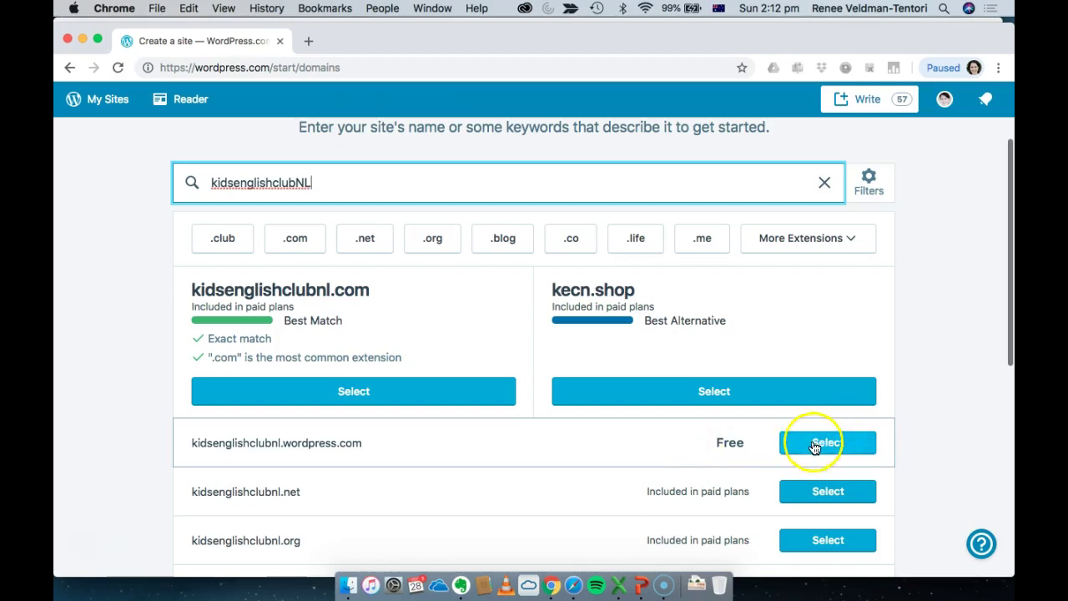
Look through the suggested addresses and select the free kidsenglishclubnl.wordpress.com
scroll(649, 493, "down", 10)
scroll(650, 493, "up", 10)
scroll(651, 493, "down", 4)
scroll(649, 493, "down", 3)
scroll(649, 493, "up", 4)
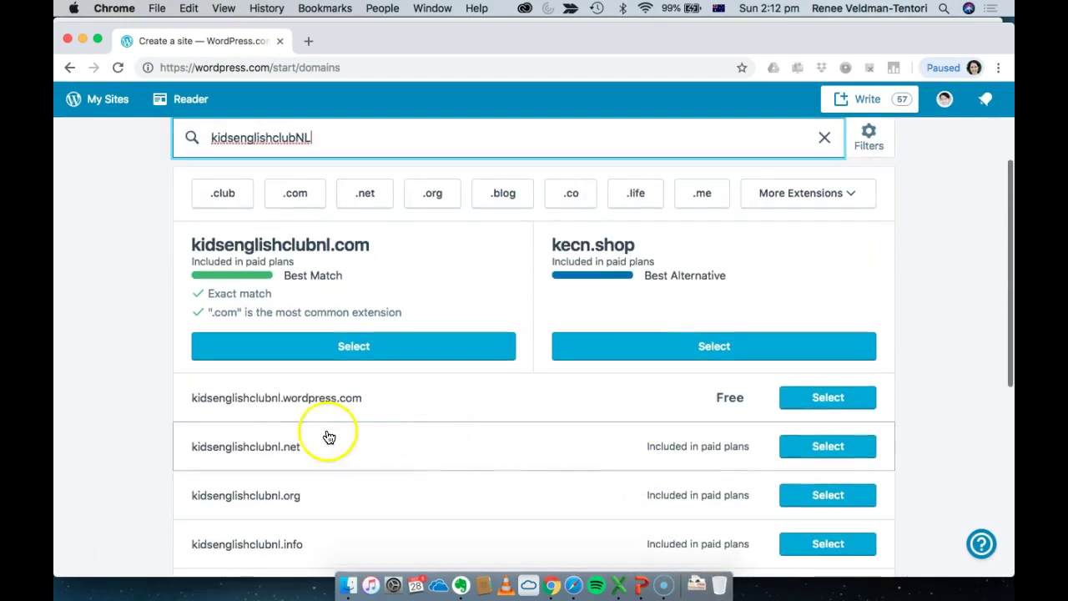
scroll(598, 491, "up", 1)
scroll(596, 491, "up", 1)
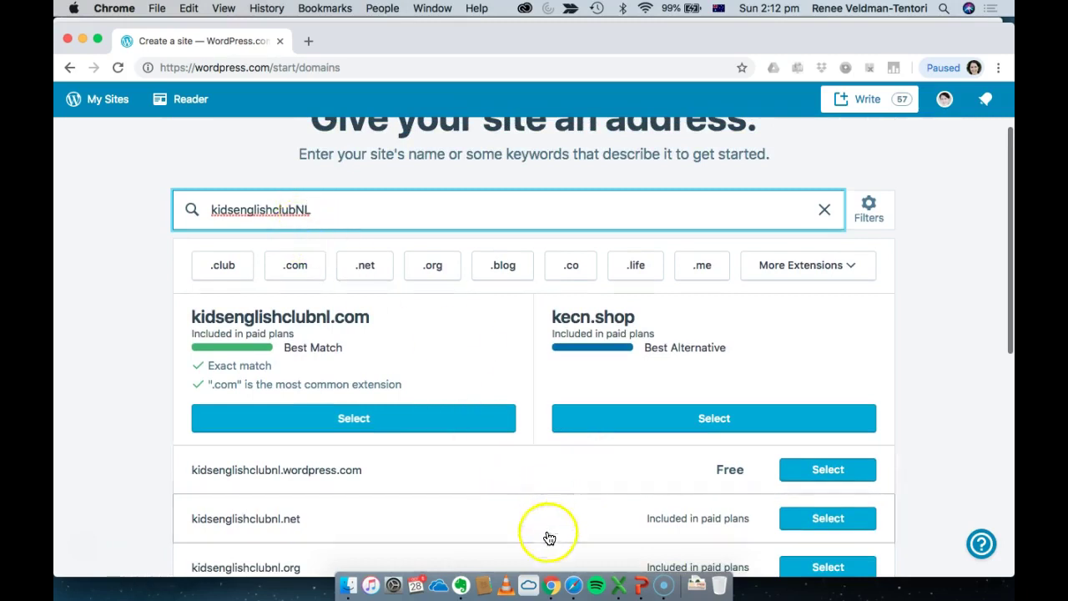
left_click(846, 470)
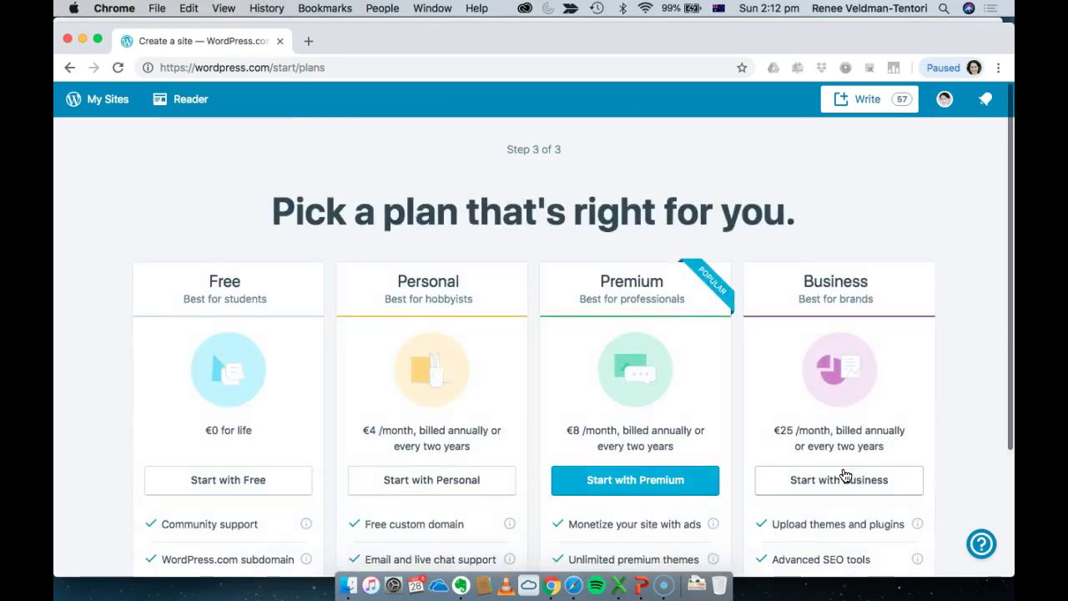
Compare the plans, start with the Free plan and continue to the newly created site
scroll(844, 474, "down", 2)
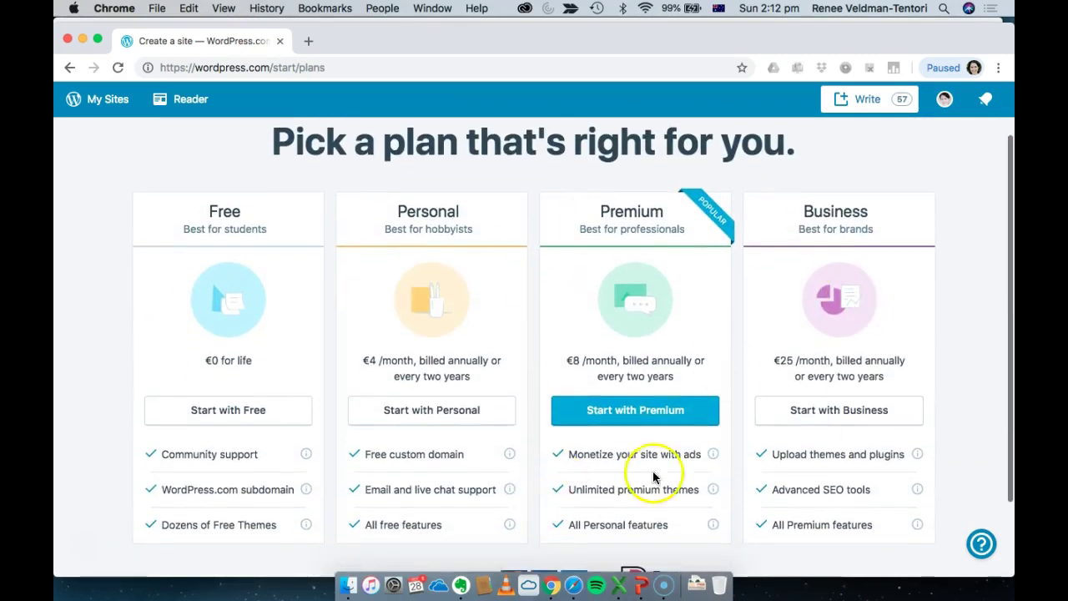
scroll(222, 455, "down", 2)
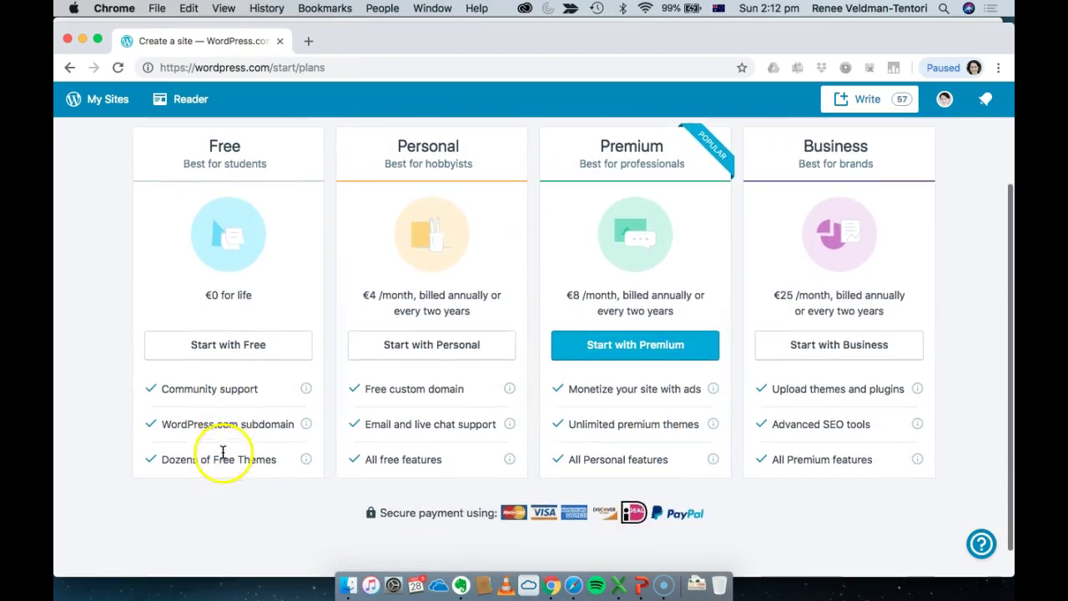
left_click(248, 353)
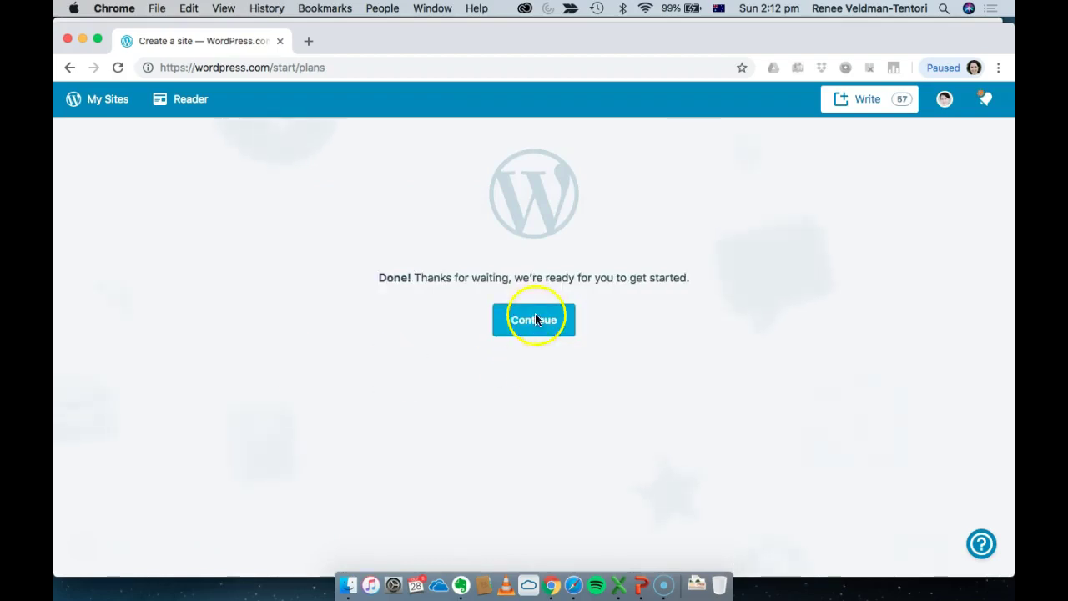
left_click(534, 331)
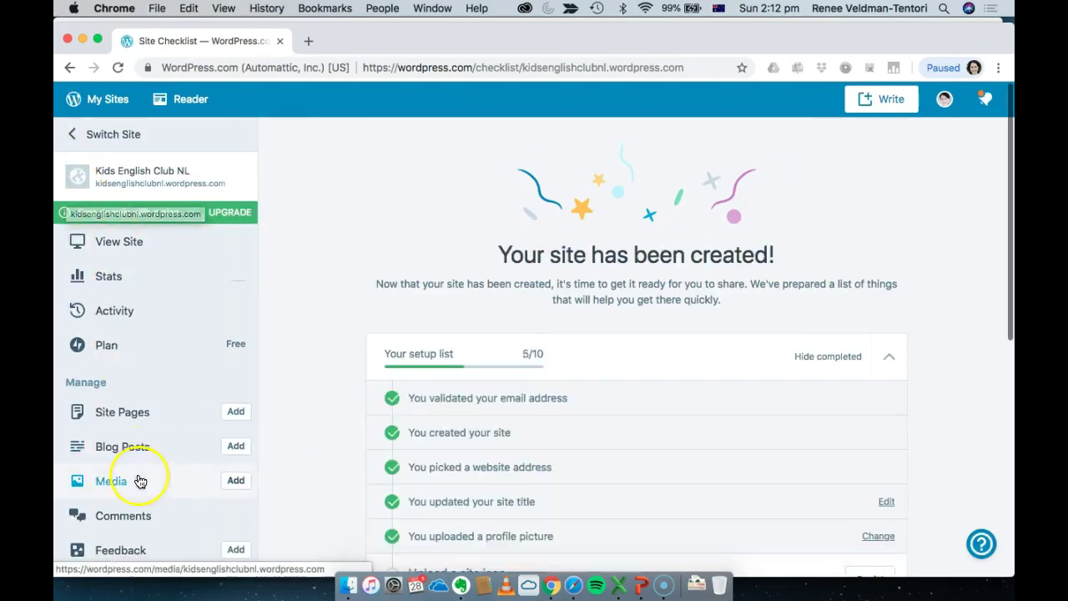
Review the new site's management options and its setup checklist, from the completed items to the custom domain task
scroll(138, 476, "down", 2)
scroll(138, 481, "up", 2)
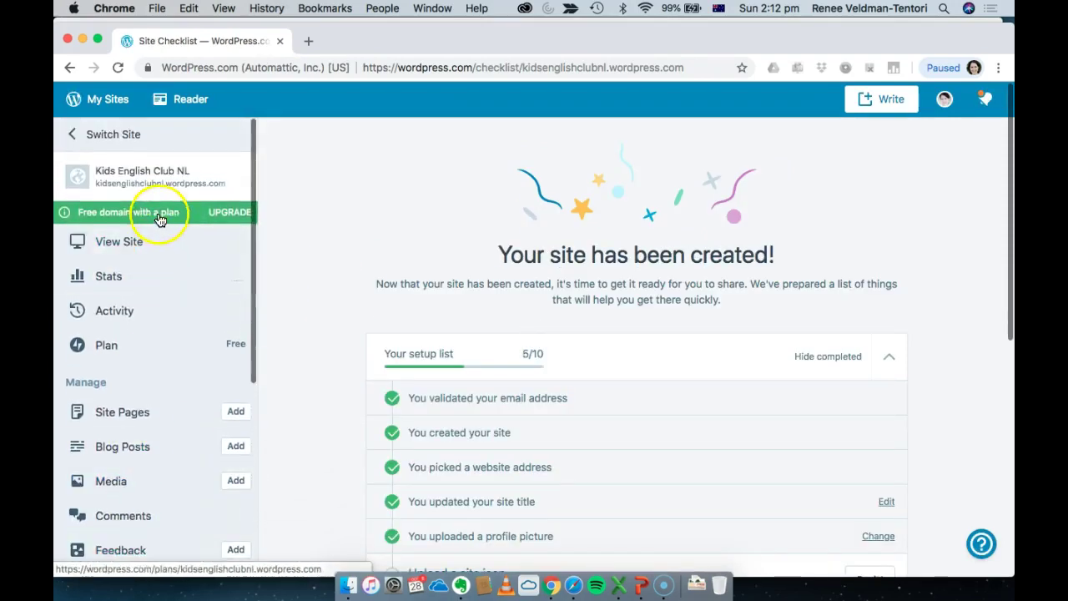
scroll(152, 457, "down", 4)
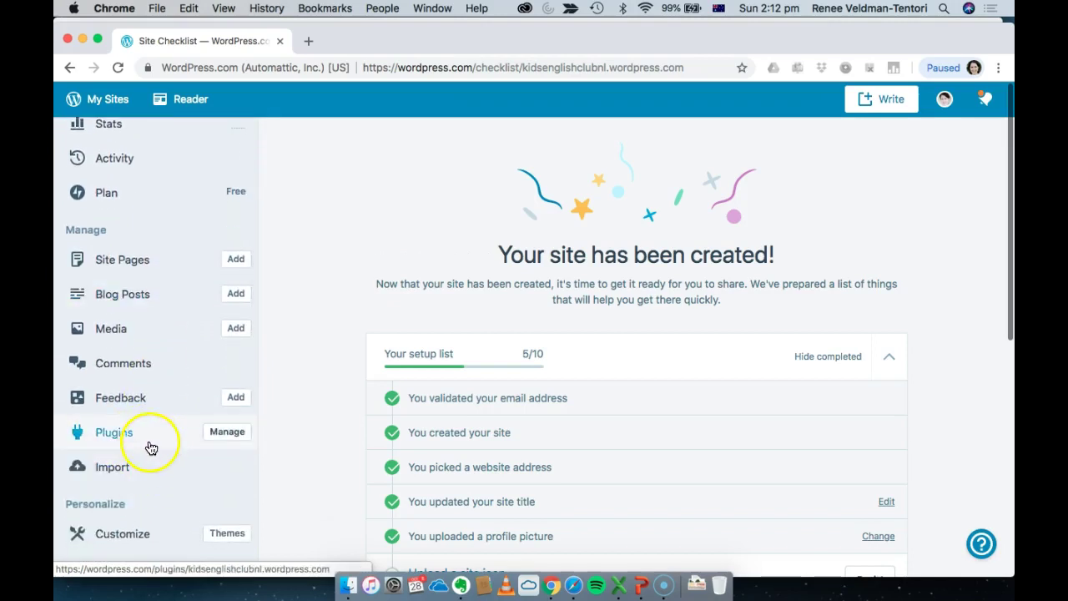
scroll(149, 446, "down", 1)
scroll(148, 416, "down", 3)
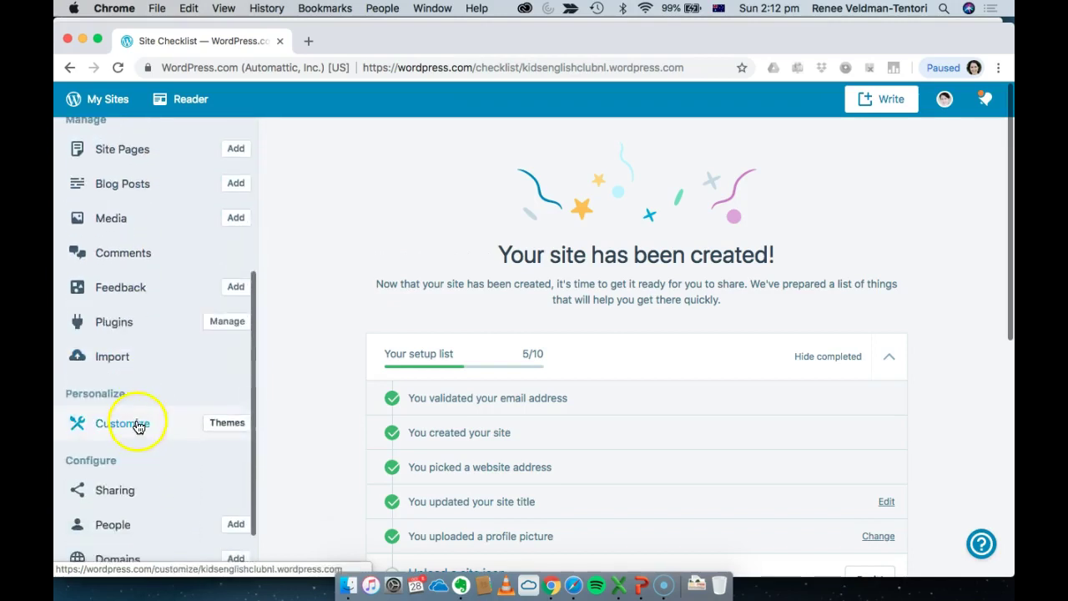
scroll(407, 436, "down", 5)
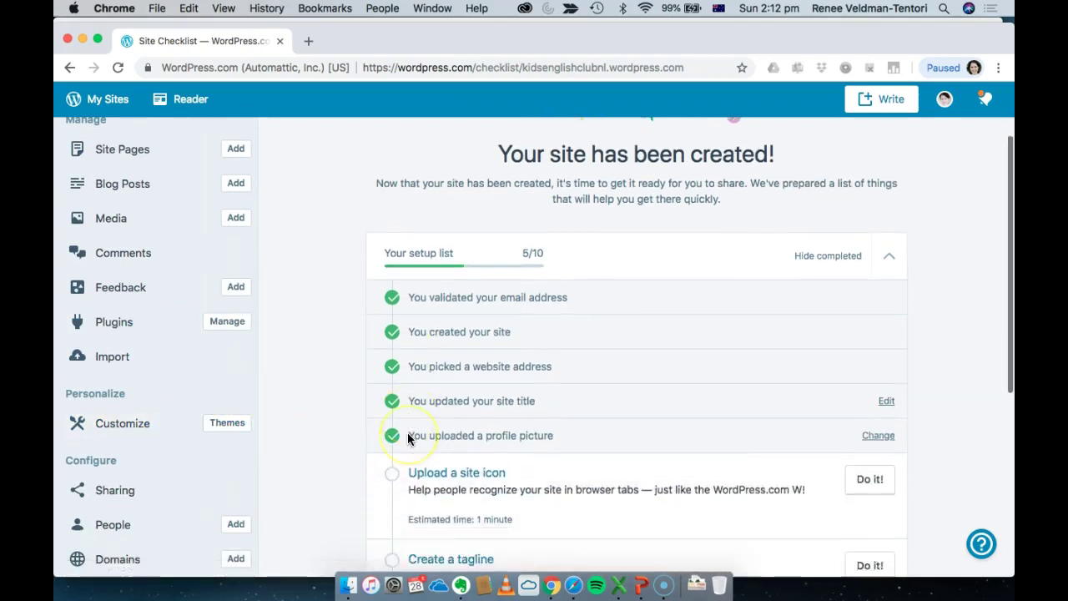
scroll(408, 435, "down", 1)
scroll(408, 435, "up", 6)
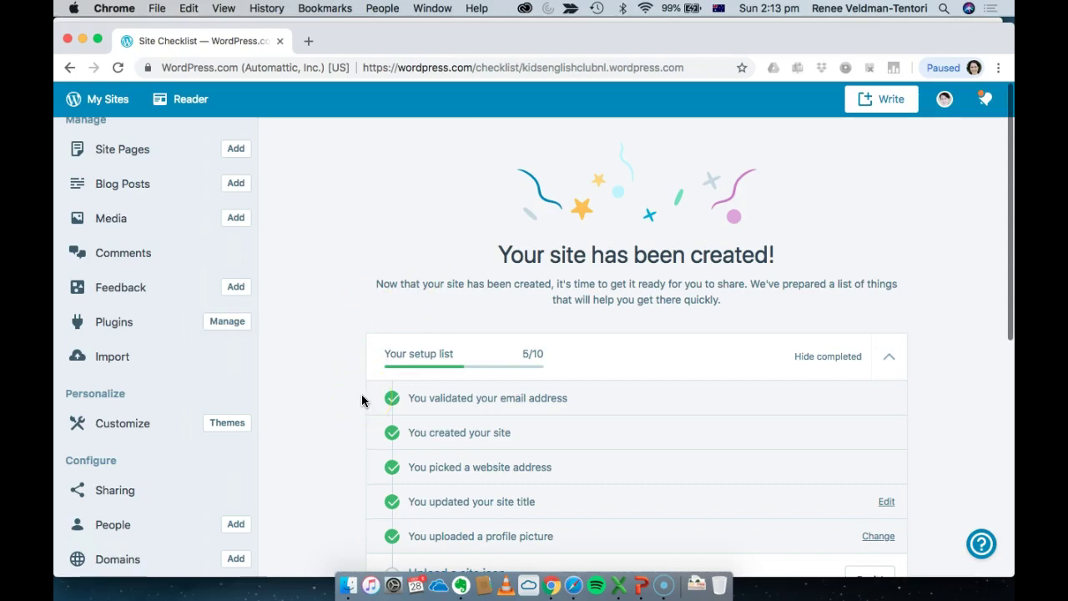
scroll(136, 288, "up", 2)
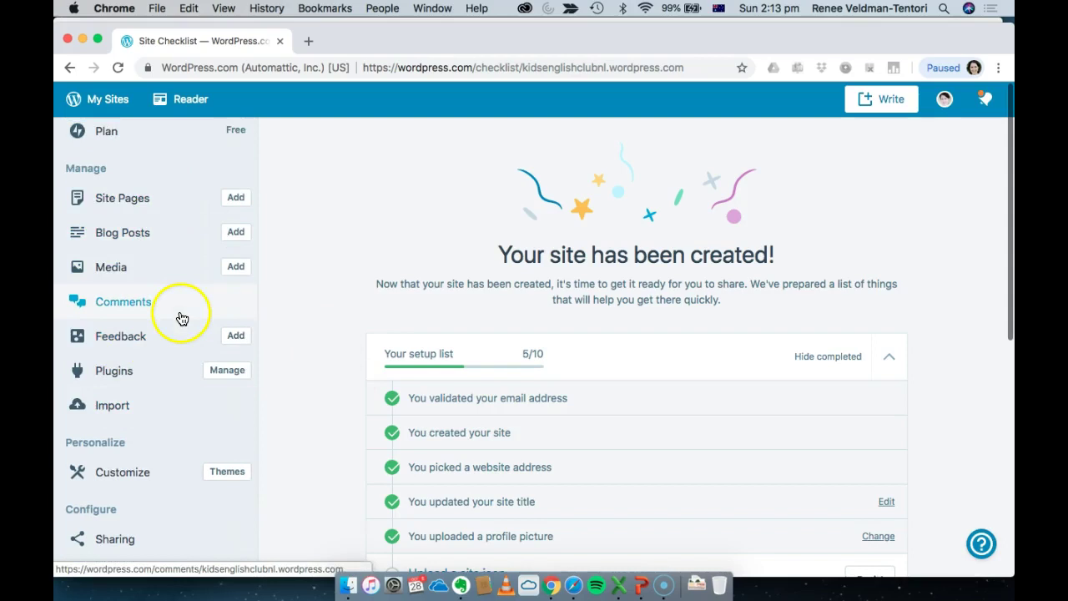
scroll(344, 377, "down", 3)
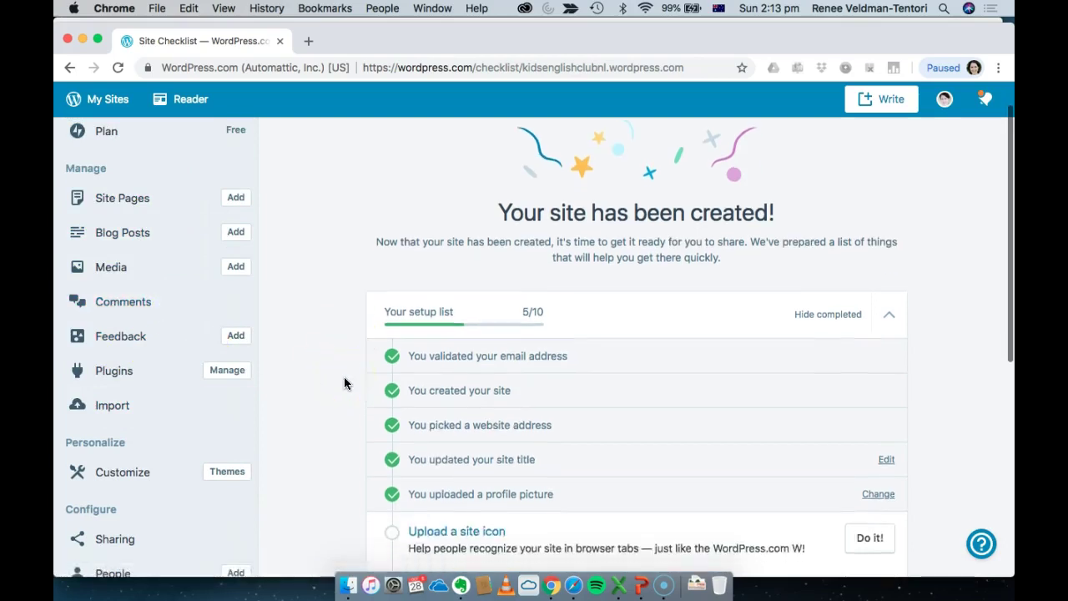
scroll(491, 501, "down", 6)
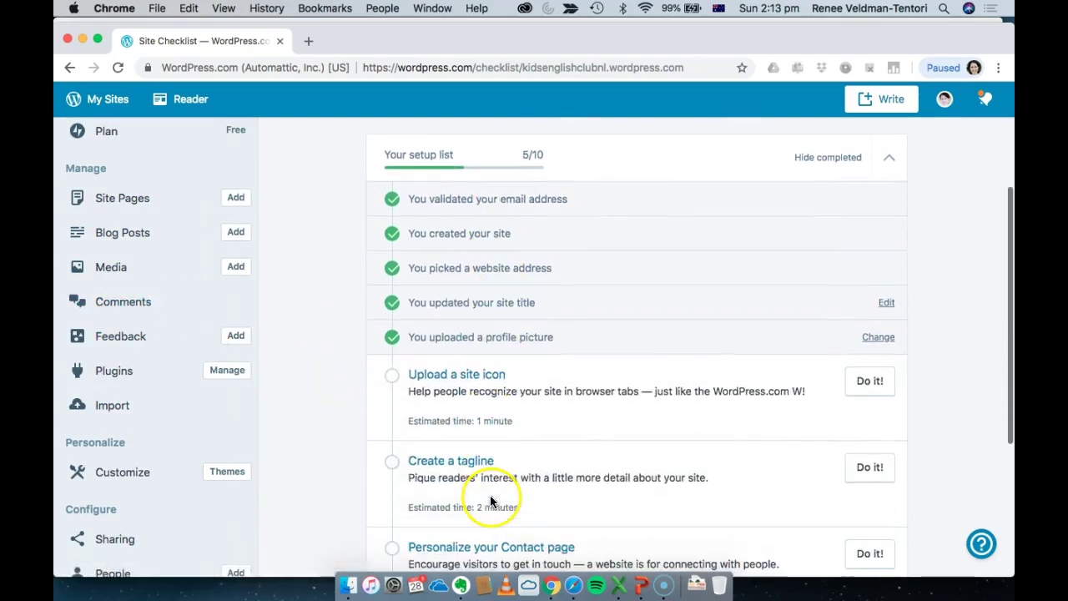
scroll(519, 547, "down", 2)
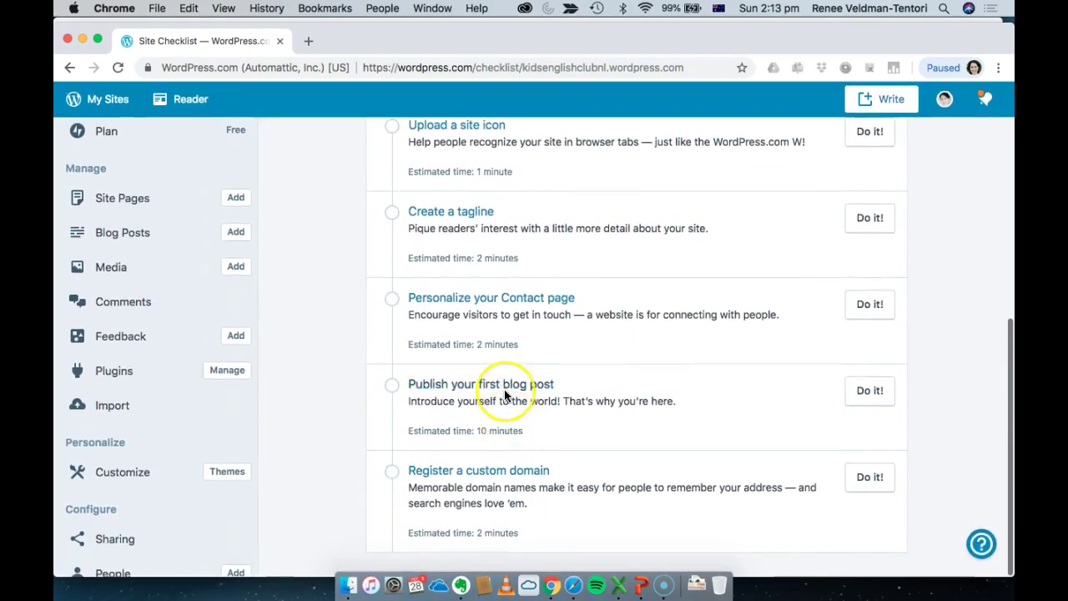
scroll(503, 388, "up", 8)
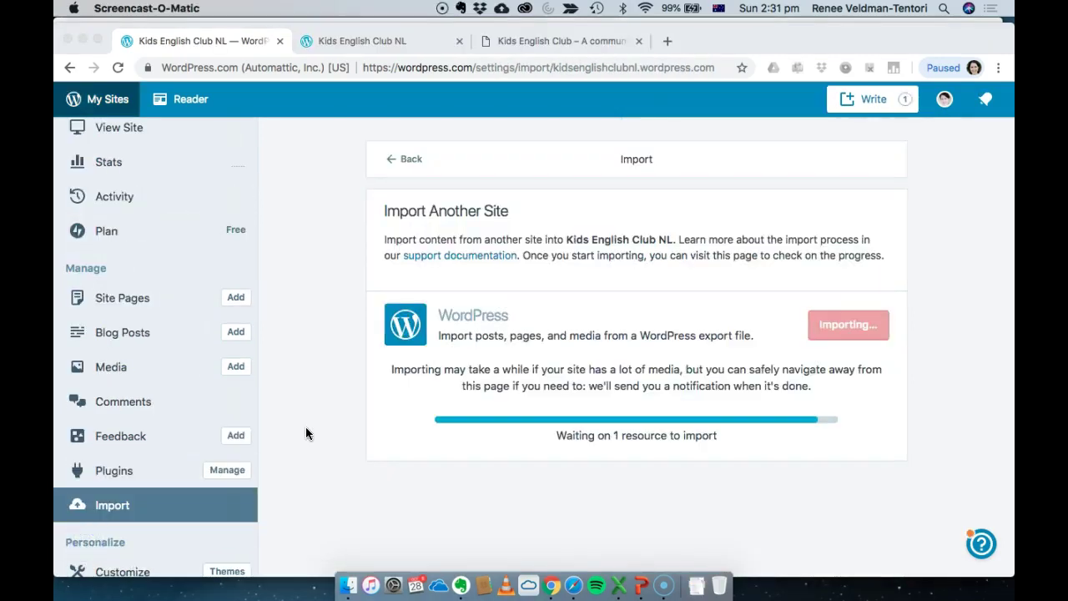
View the front page of the new kidsenglishclubnl.wordpress.com site
scroll(215, 332, "up", 3)
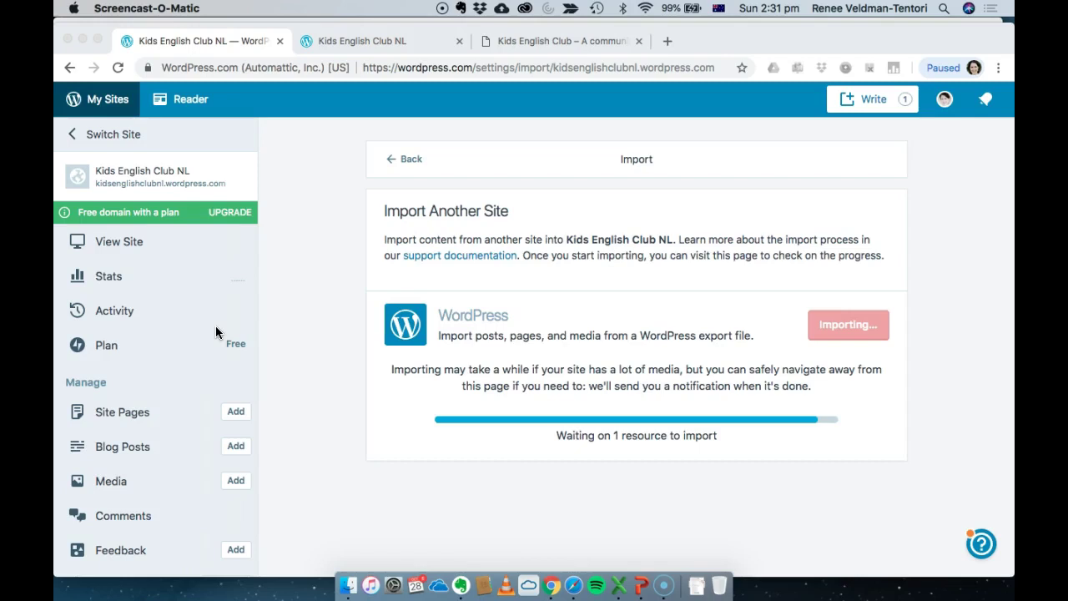
left_click(419, 40)
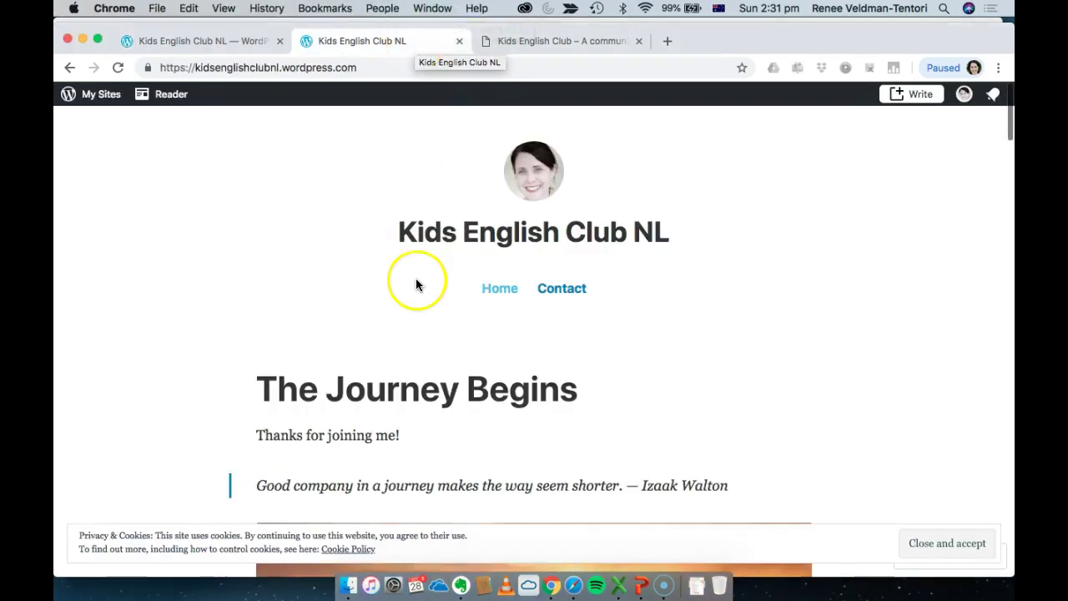
scroll(417, 283, "down", 1)
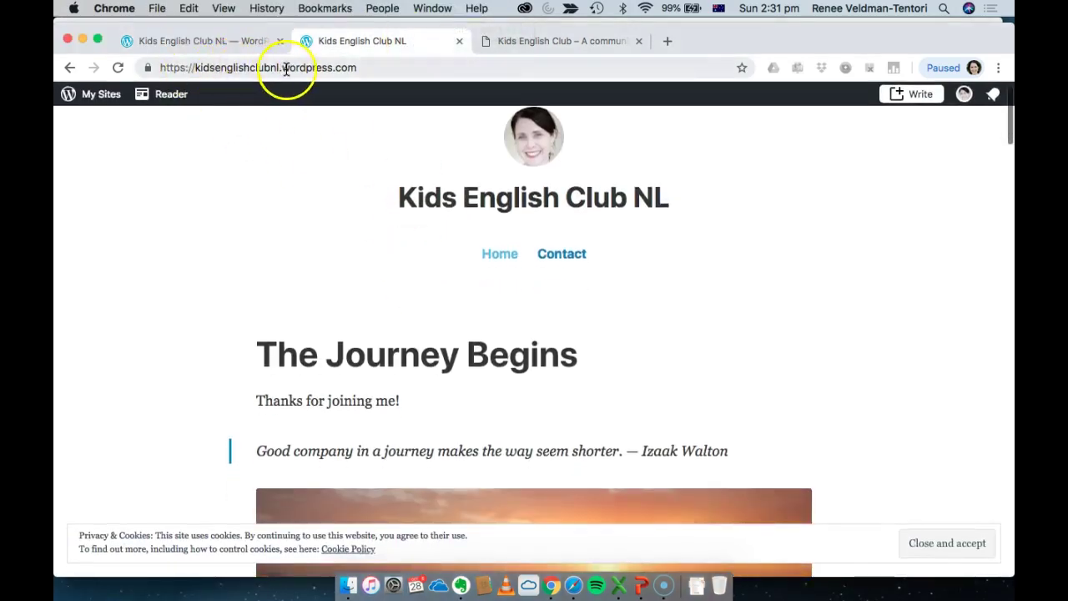
scroll(434, 175, "up", 1)
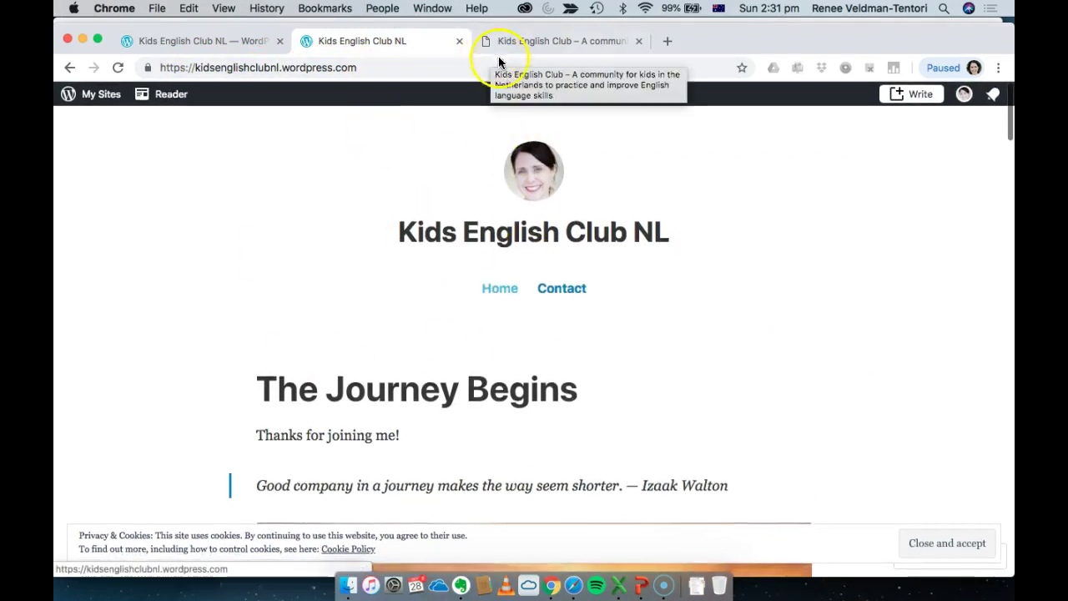
View the Welcome, About and Resources pages of the existing kidsenglishclub.nl site
left_click(542, 41)
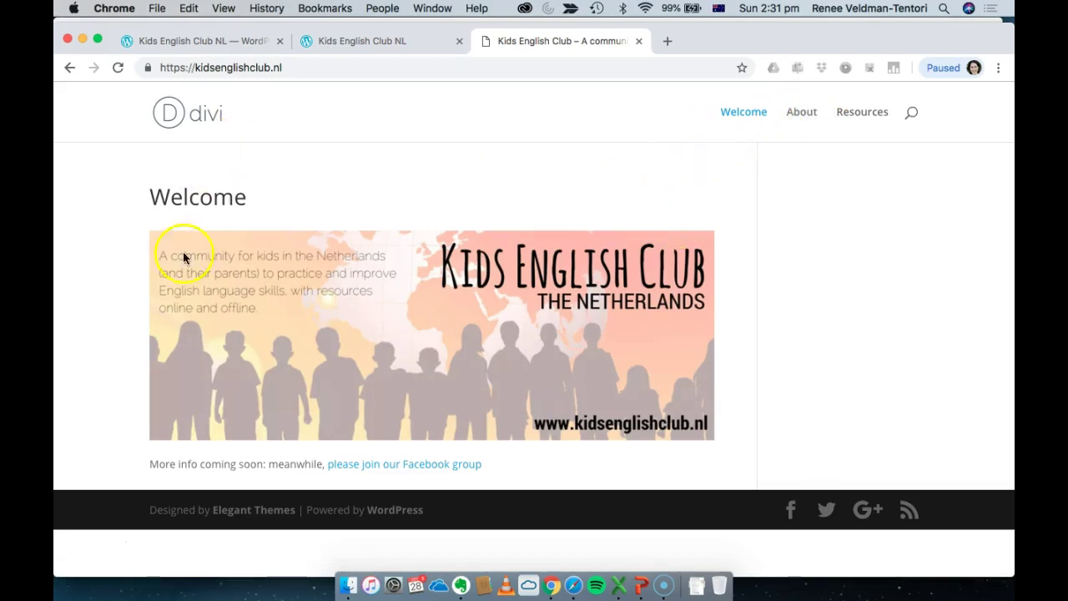
left_click(791, 122)
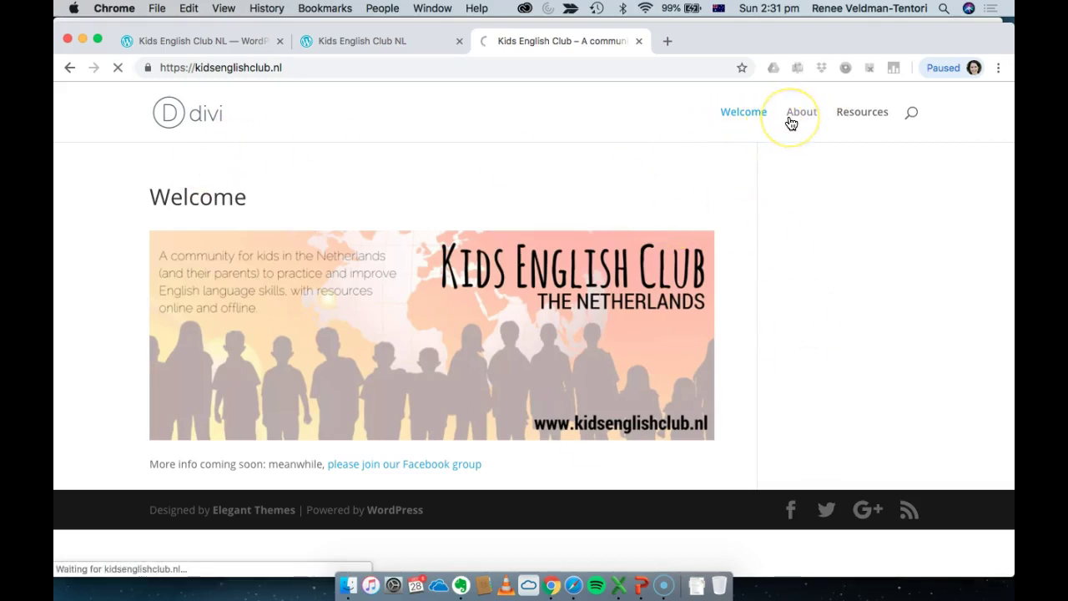
left_click(803, 122)
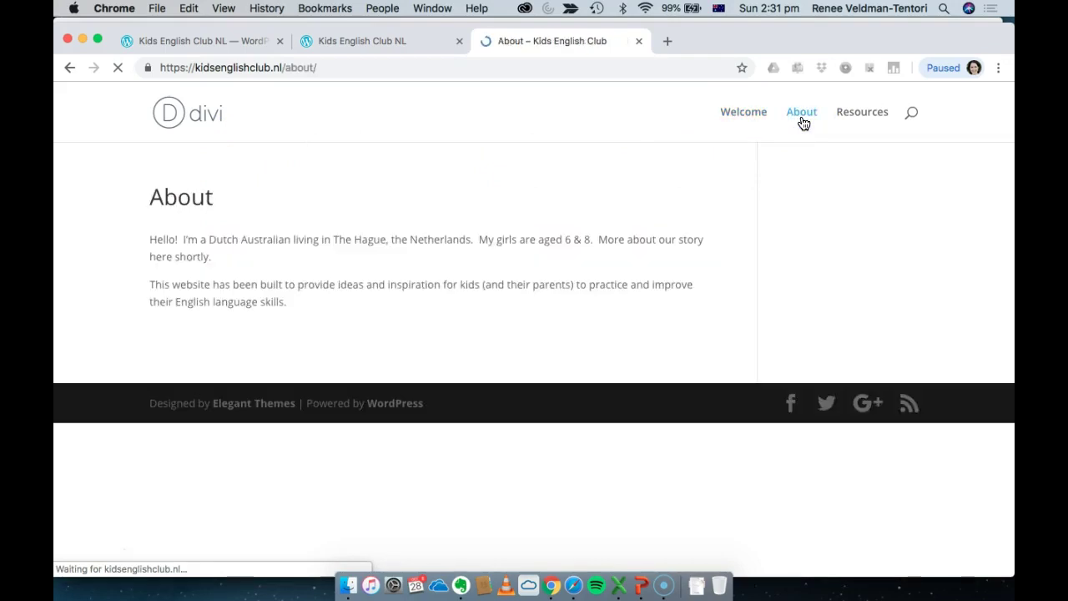
left_click(866, 119)
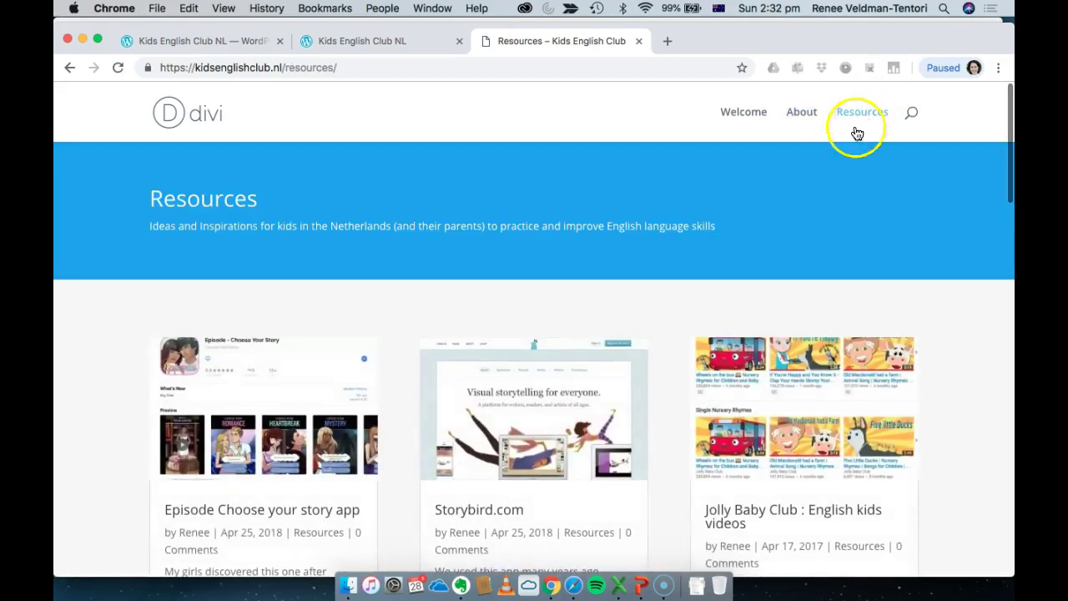
Look through the resource posts on the Resources page of the original kidsenglishclub.nl site
scroll(801, 289, "down", 3)
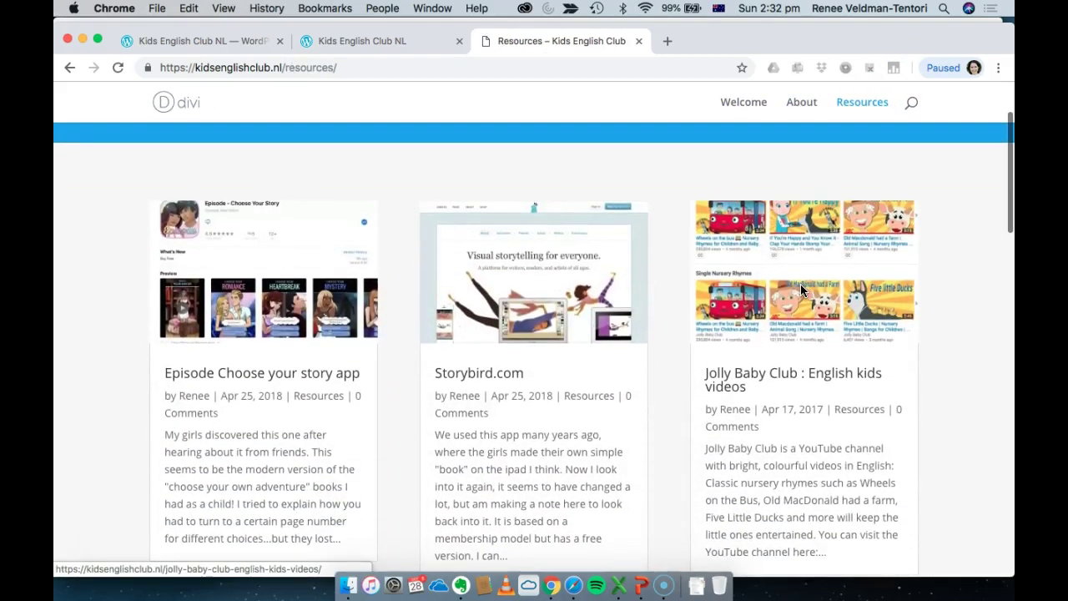
scroll(801, 289, "down", 5)
scroll(801, 289, "down", 10)
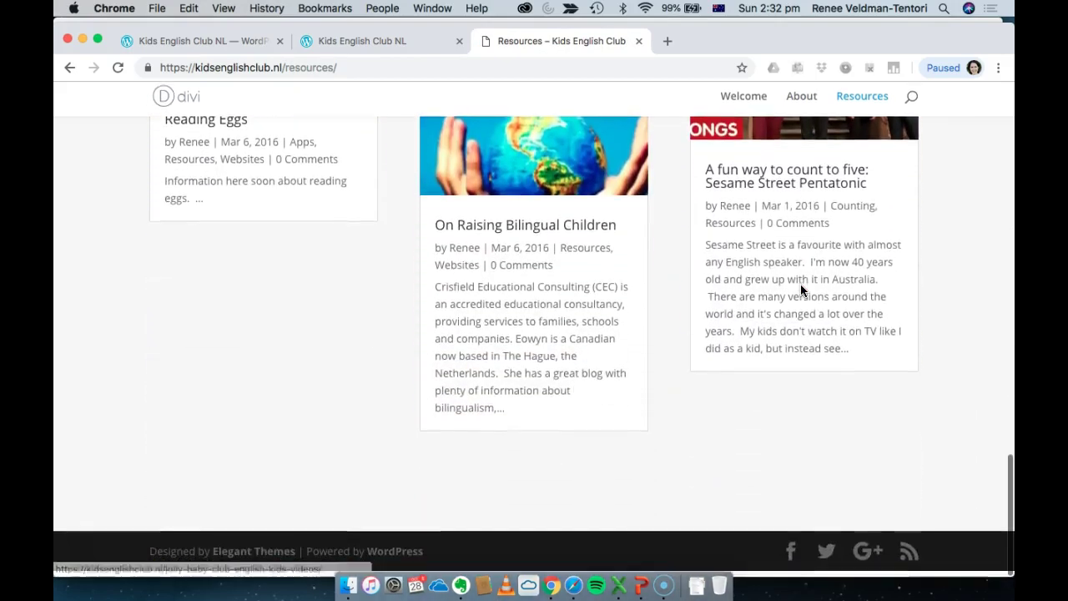
scroll(801, 289, "up", 8)
scroll(801, 288, "up", 6)
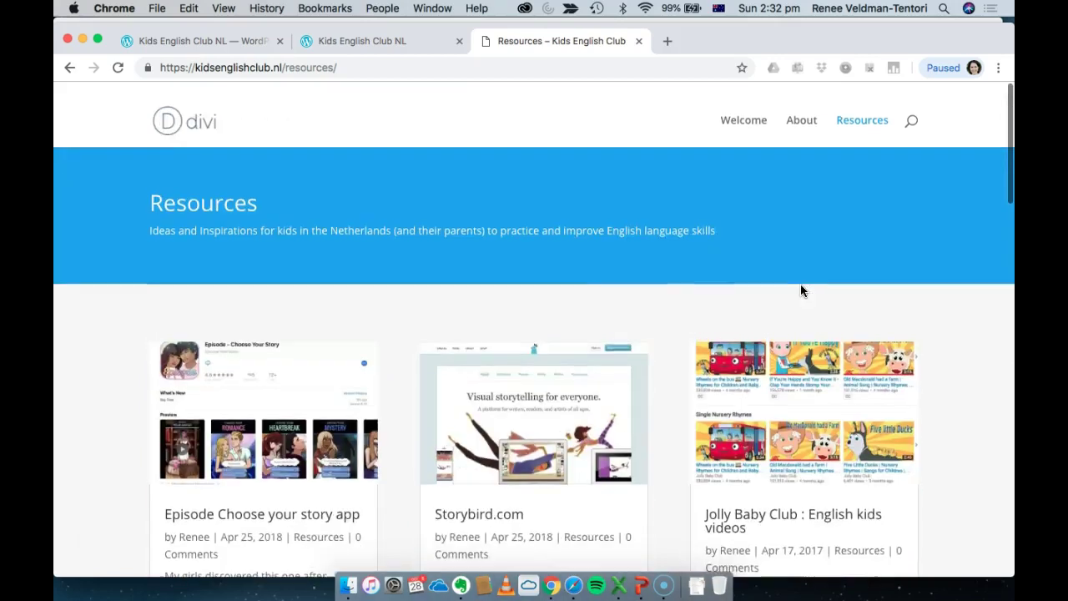
left_click(767, 269)
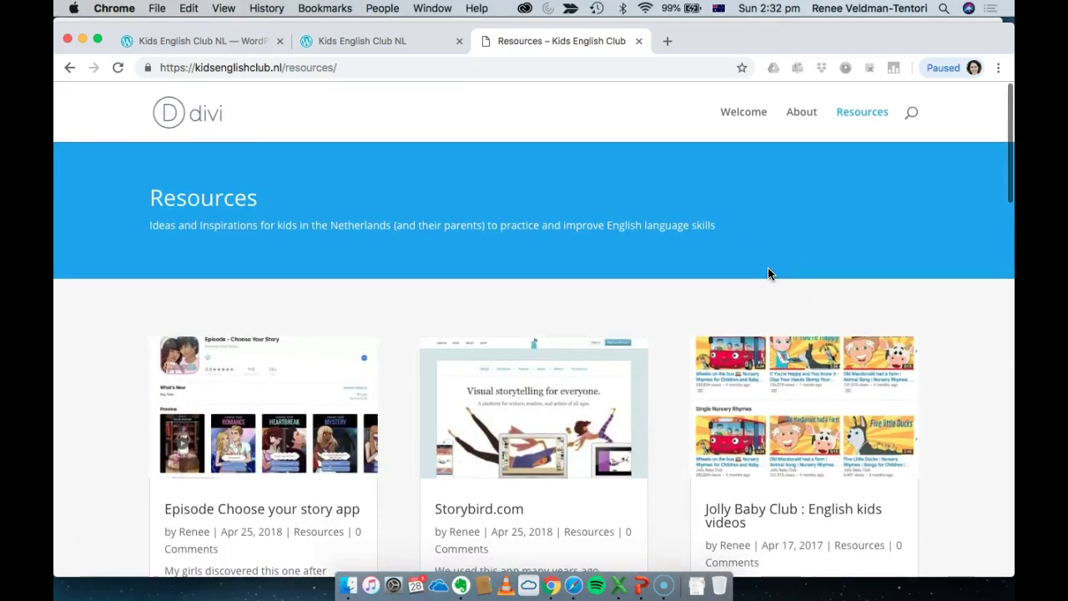
left_click(171, 104)
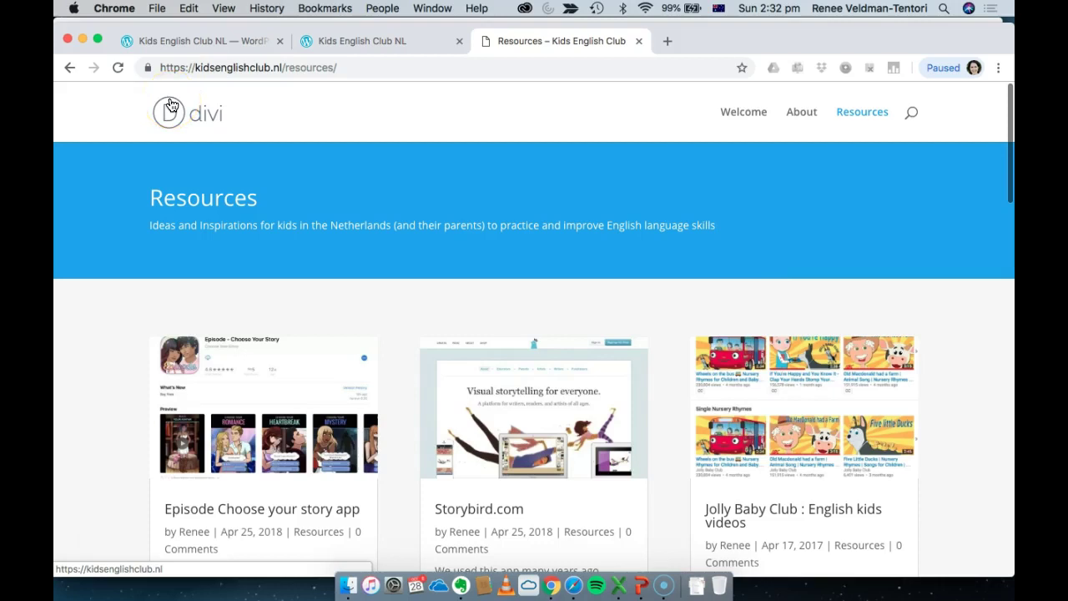
left_click(208, 494)
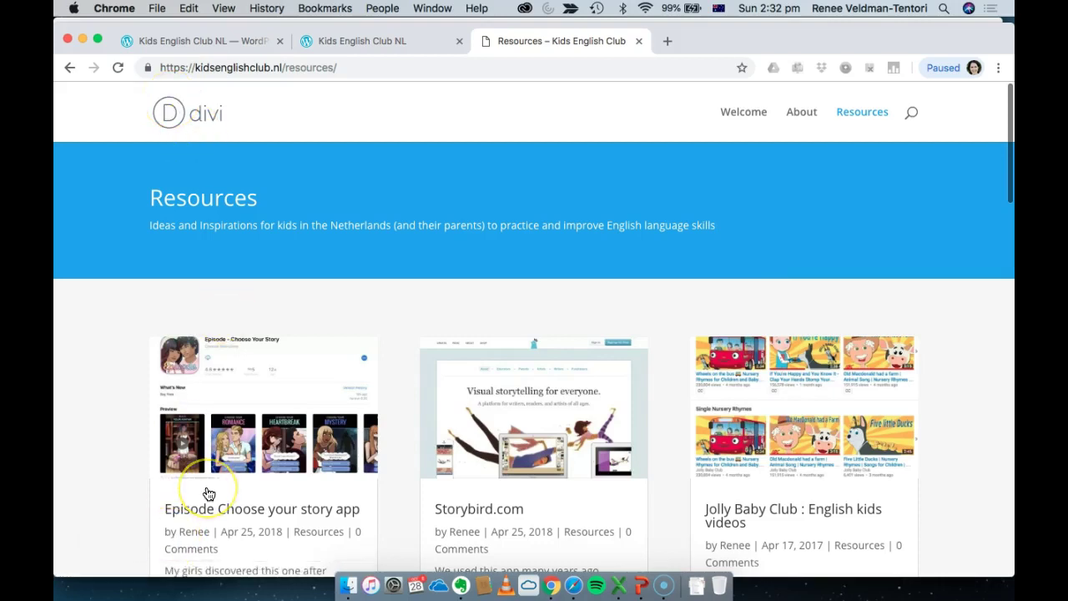
Check the progress of the WordPress import and look through the imported posts on the new site's front page
left_click(231, 44)
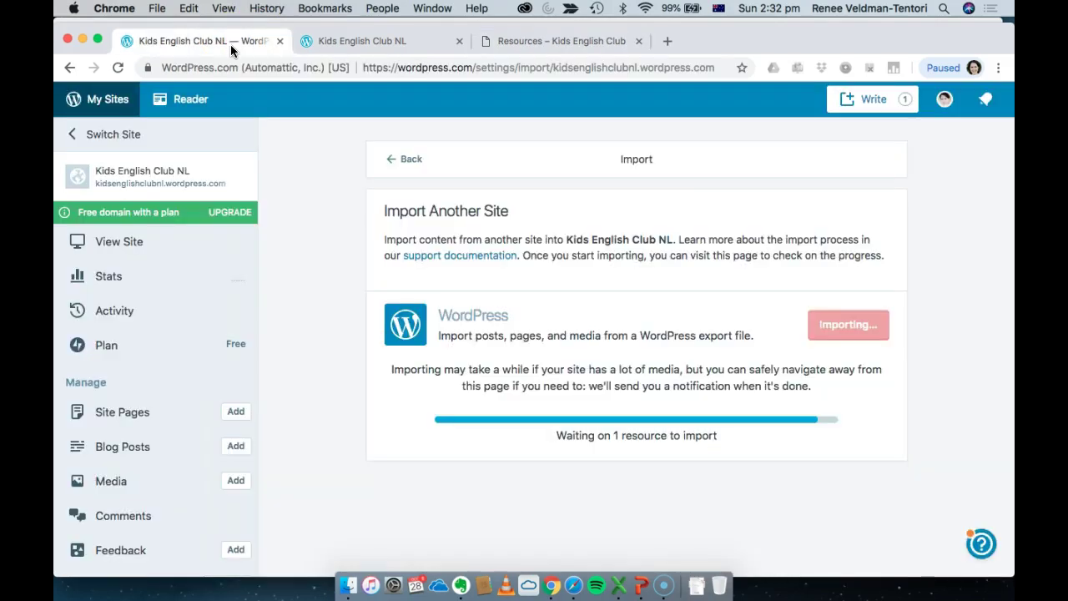
left_click(359, 40)
scroll(435, 440, "down", 20)
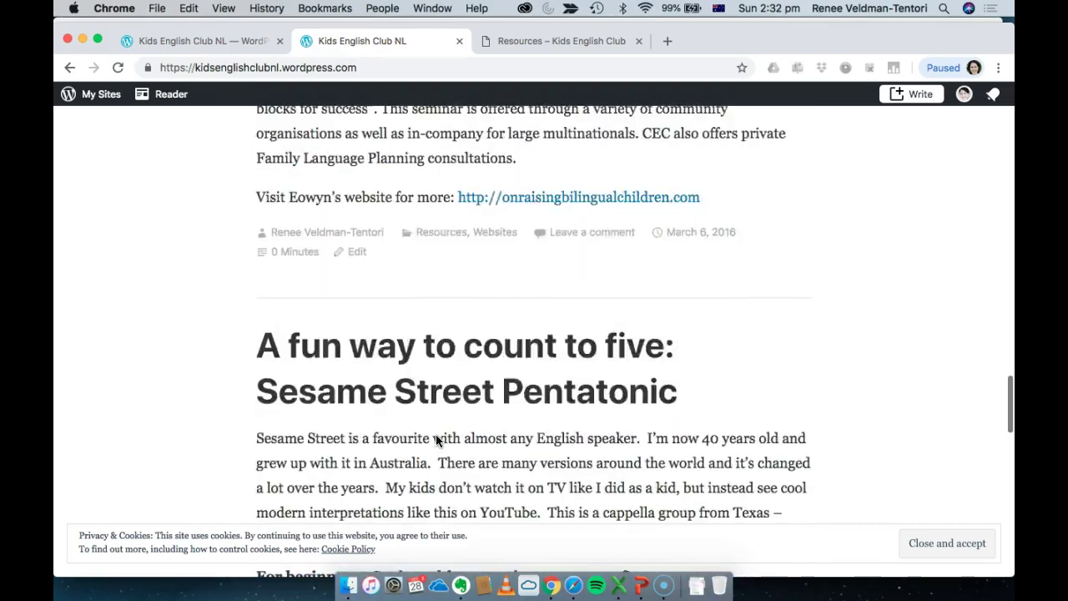
scroll(436, 440, "down", 8)
scroll(436, 440, "up", 20)
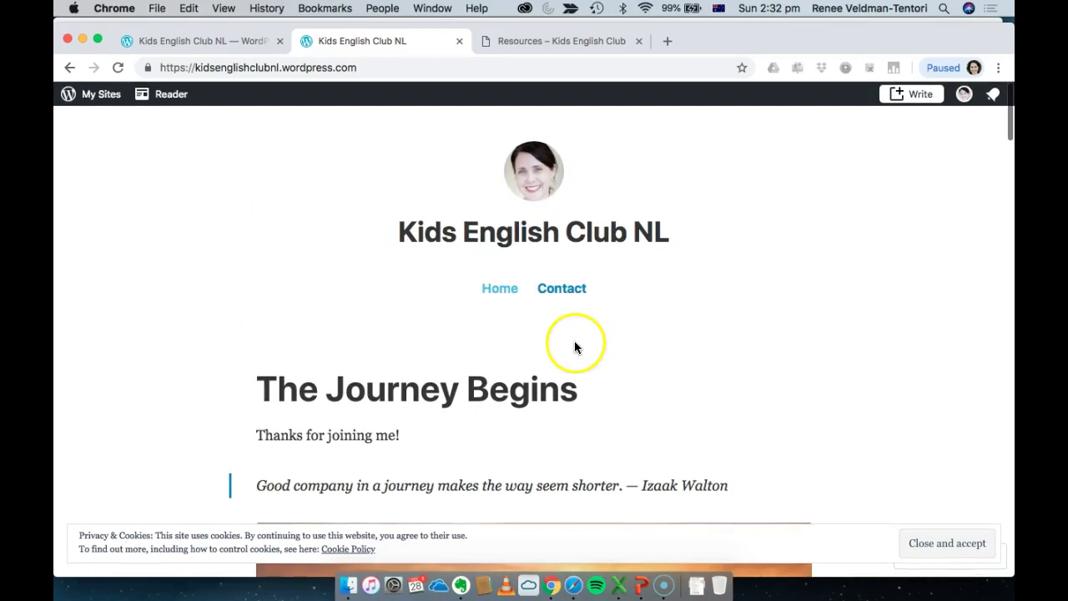
scroll(574, 344, "down", 5)
scroll(574, 342, "up", 4)
scroll(574, 338, "down", 20)
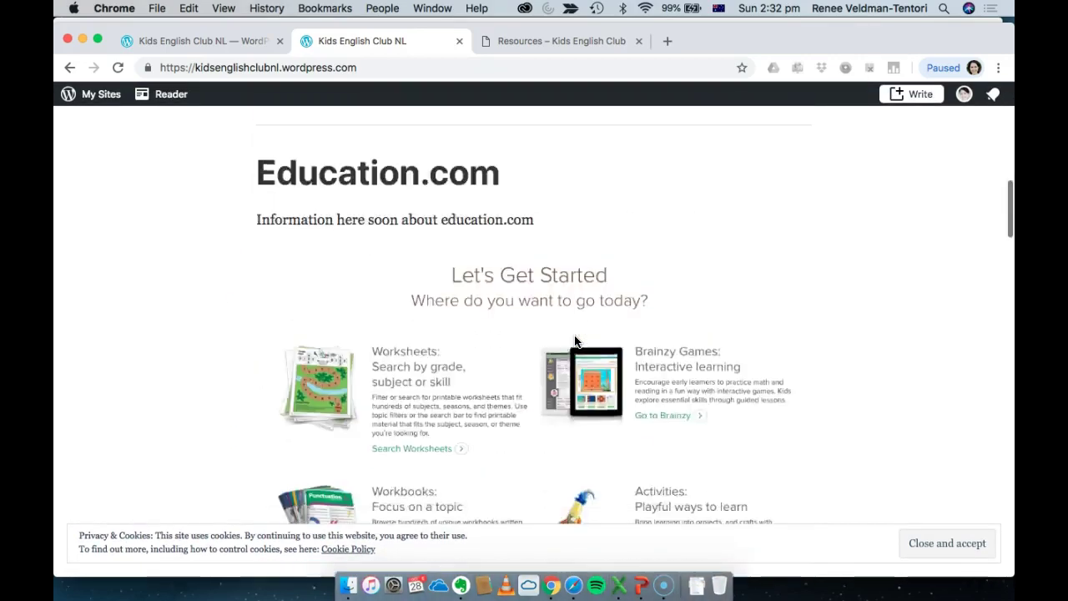
scroll(574, 334, "down", 10)
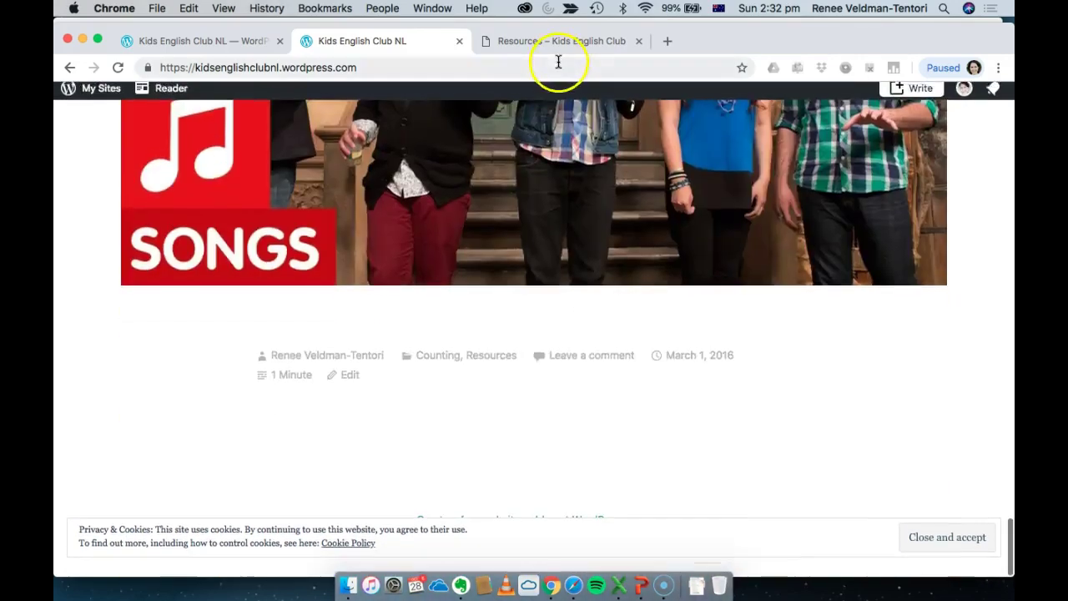
Load the original site's Welcome page and return to the header of the new site's front page
left_click(562, 47)
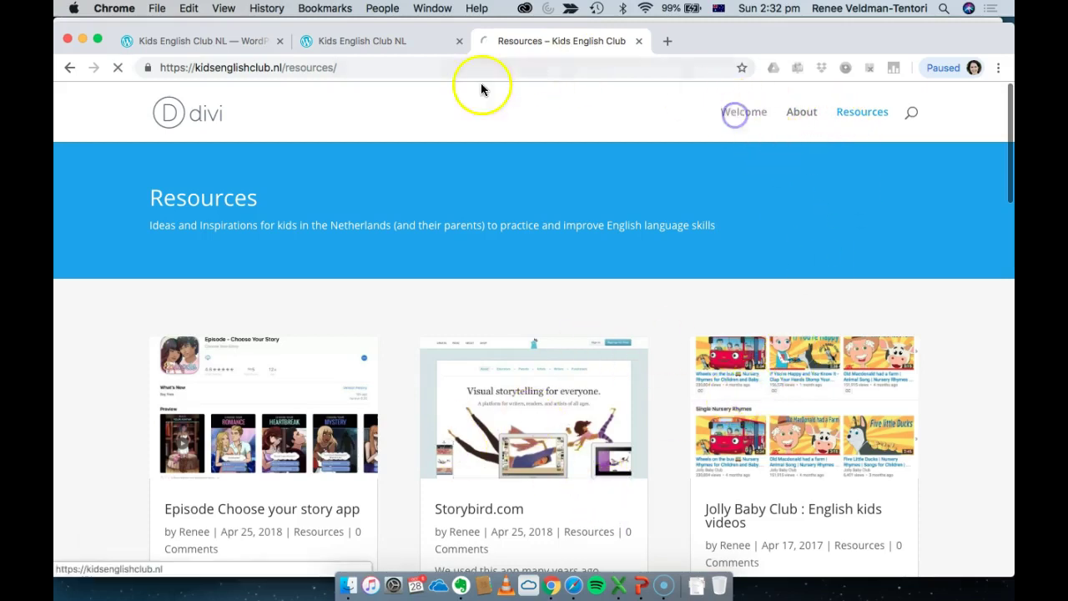
left_click(399, 44)
scroll(418, 281, "up", 15)
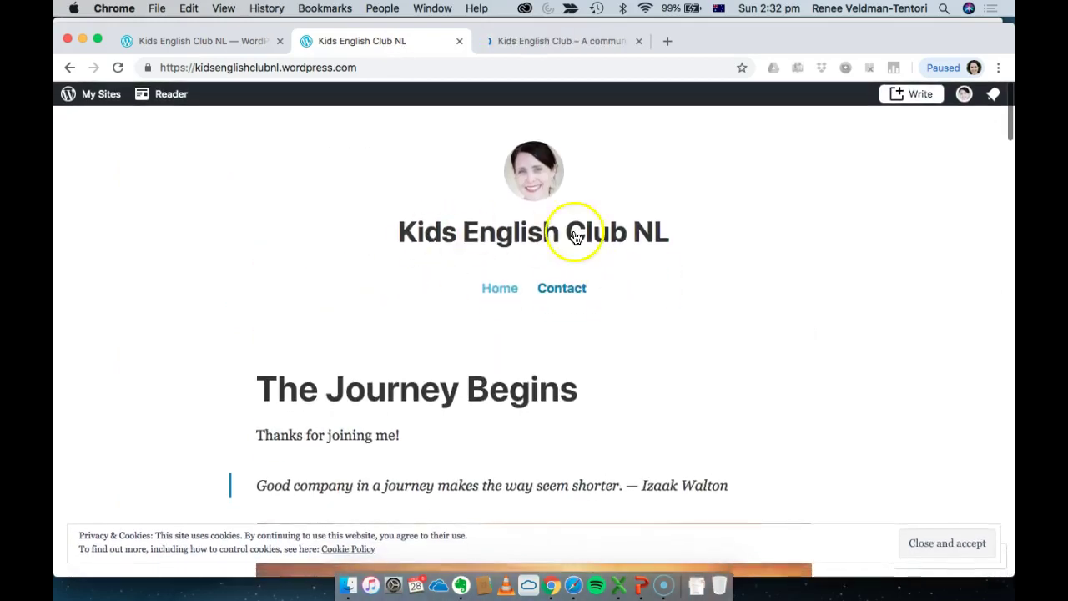
Review the new site's imported site pages, blog posts and media library in the WordPress.com dashboard
left_click(215, 46)
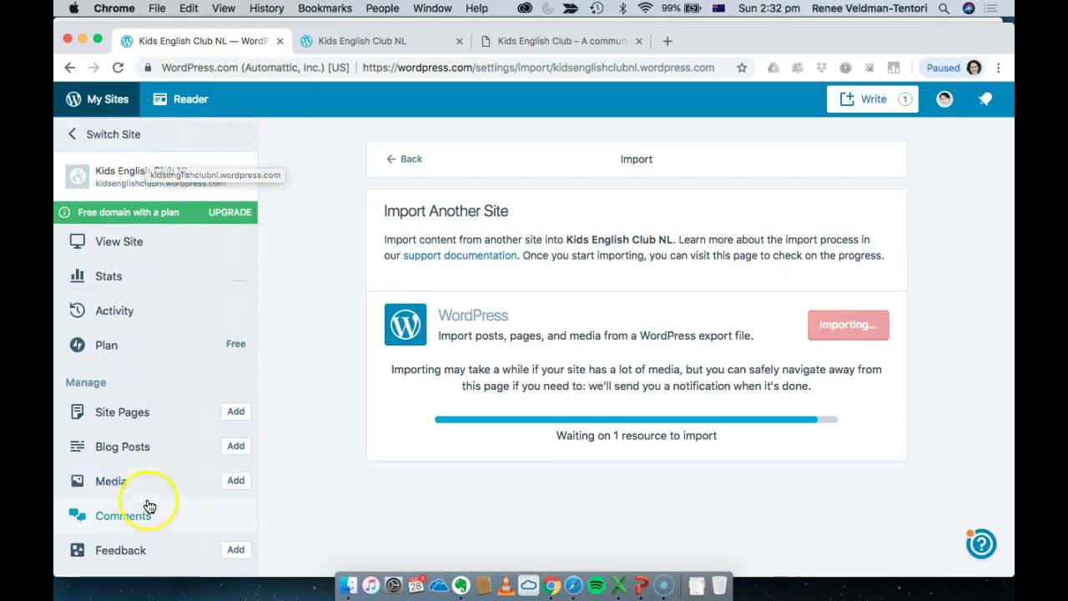
scroll(169, 476, "down", 1)
left_click(121, 381)
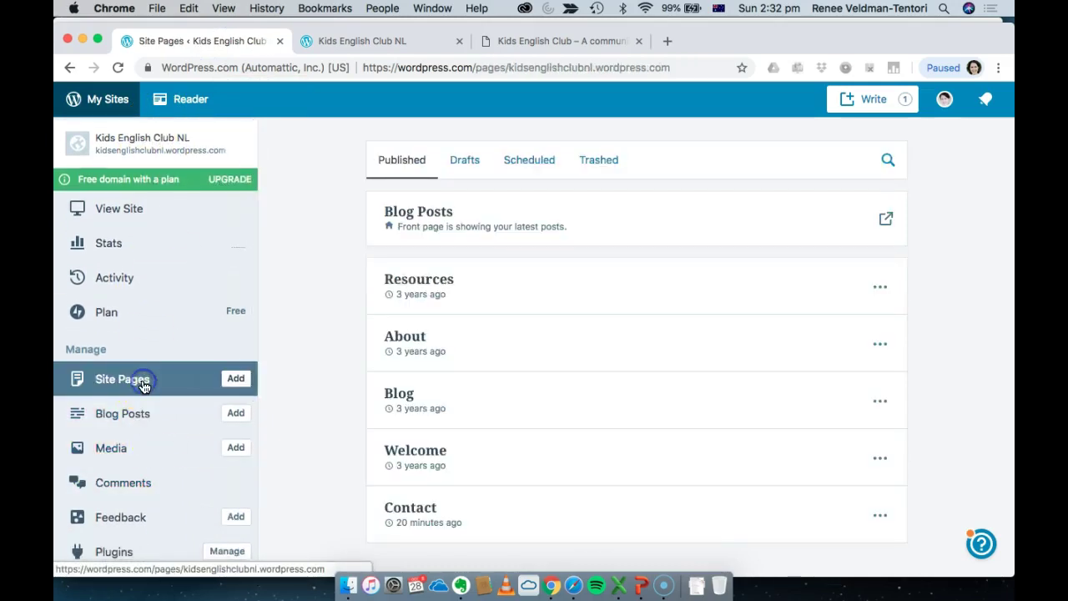
left_click(138, 421)
left_click(131, 452)
scroll(131, 451, "down", 5)
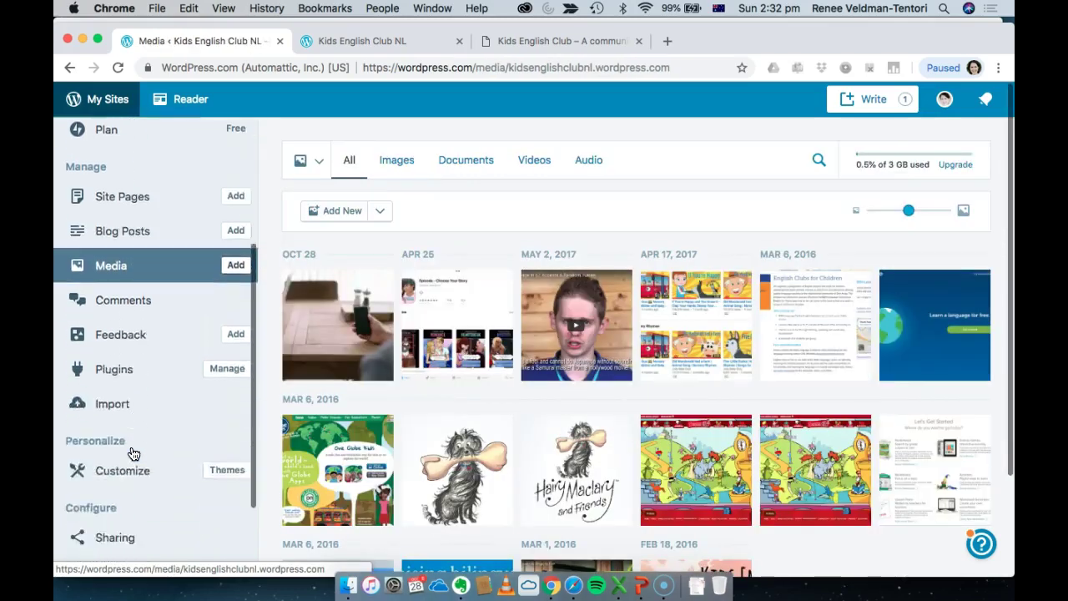
scroll(146, 484, "up", 3)
scroll(155, 416, "up", 3)
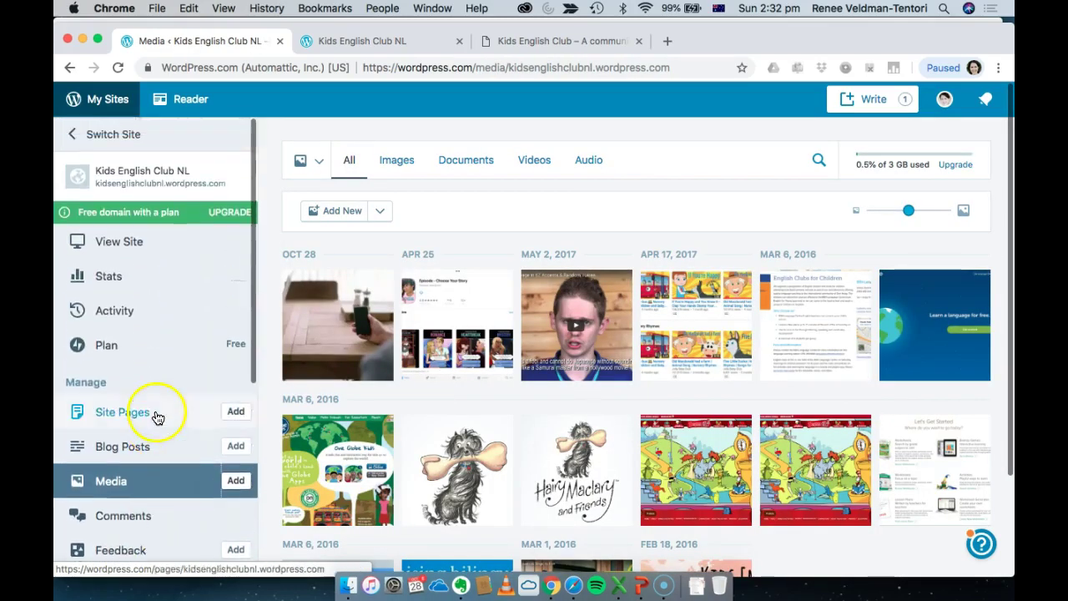
Preview the Kids English Club NL site within the WordPress.com dashboard
left_click(140, 244)
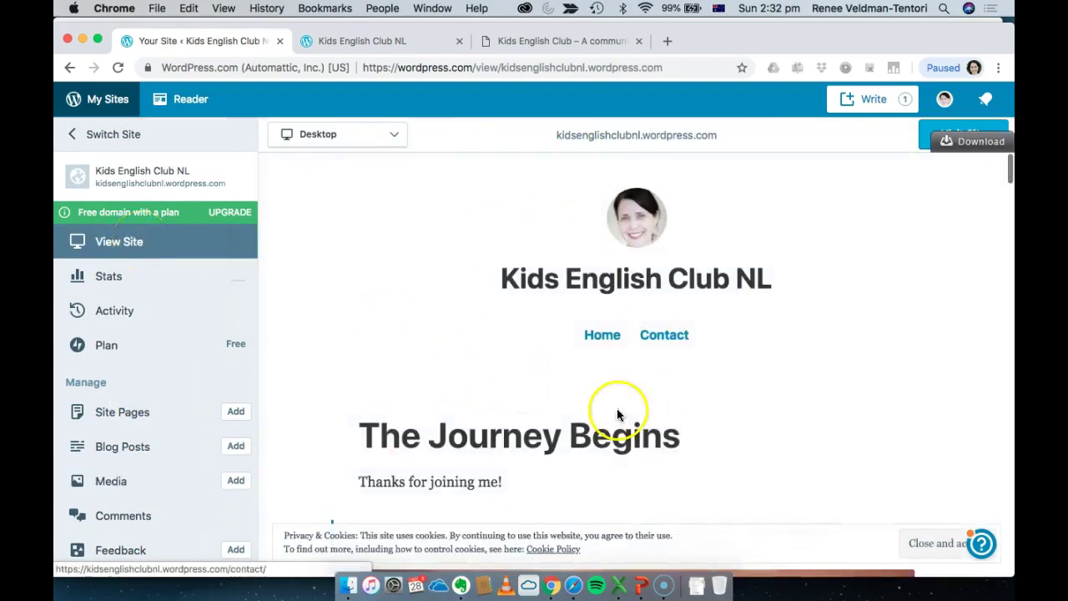
scroll(575, 322, "down", 5)
scroll(575, 322, "up", 5)
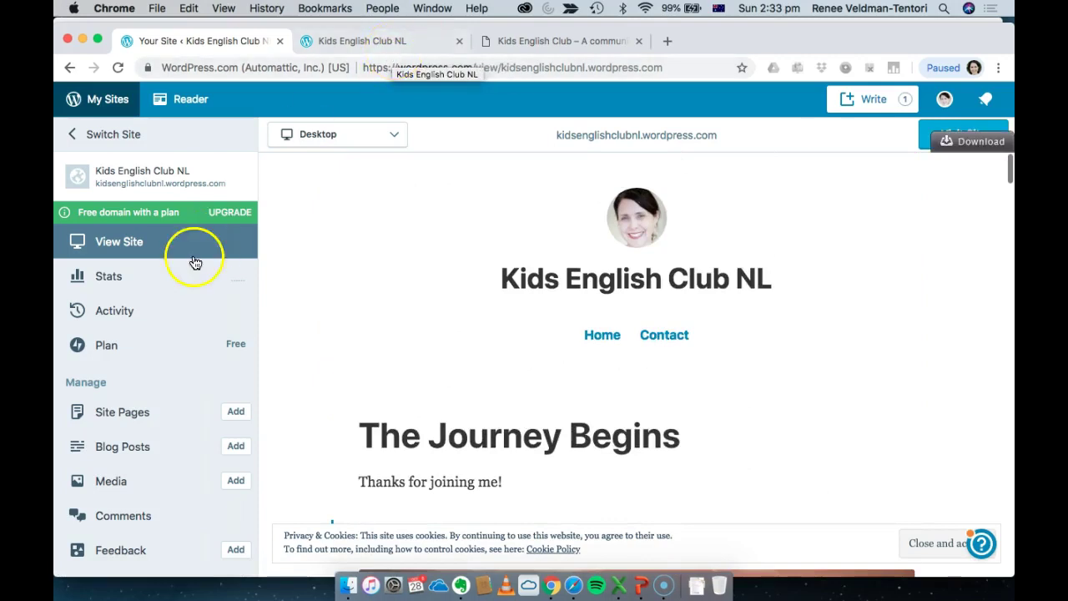
Examine the new site's daily traffic statistics, from the views chart to the posts, countries and referrers sections
left_click(174, 274)
left_click(148, 310)
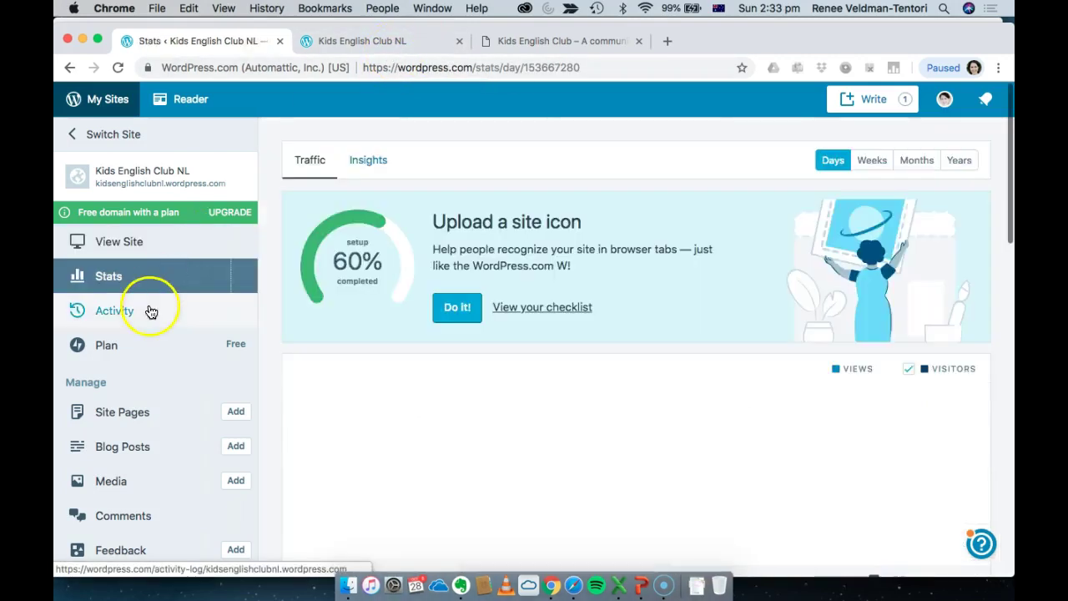
left_click(151, 287)
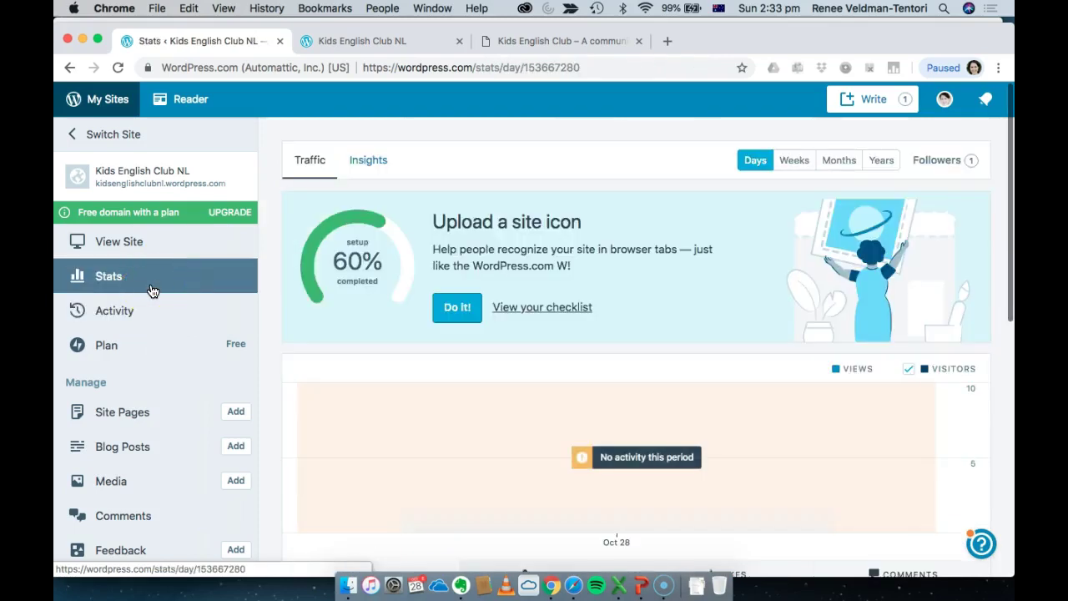
scroll(360, 389, "down", 10)
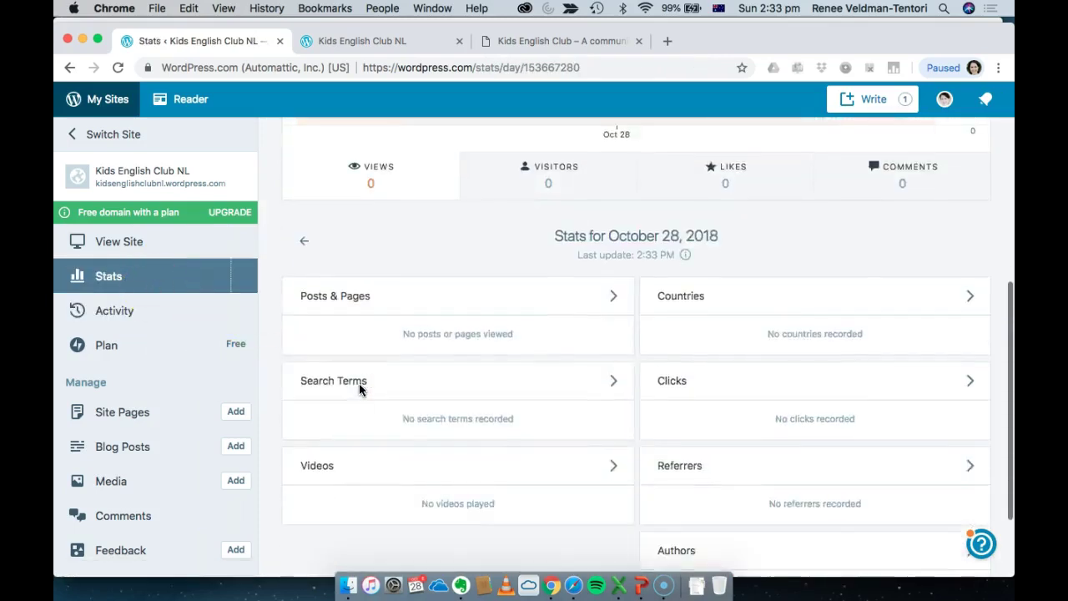
scroll(358, 389, "up", 10)
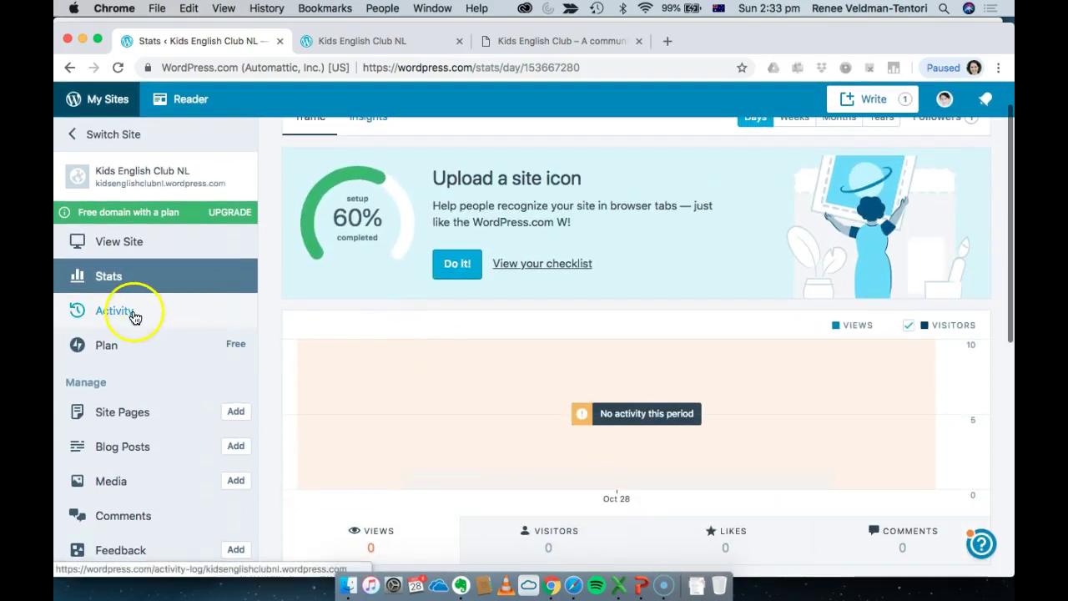
Review the new site's activity log and its available plan upgrades
left_click(134, 315)
scroll(449, 388, "down", 20)
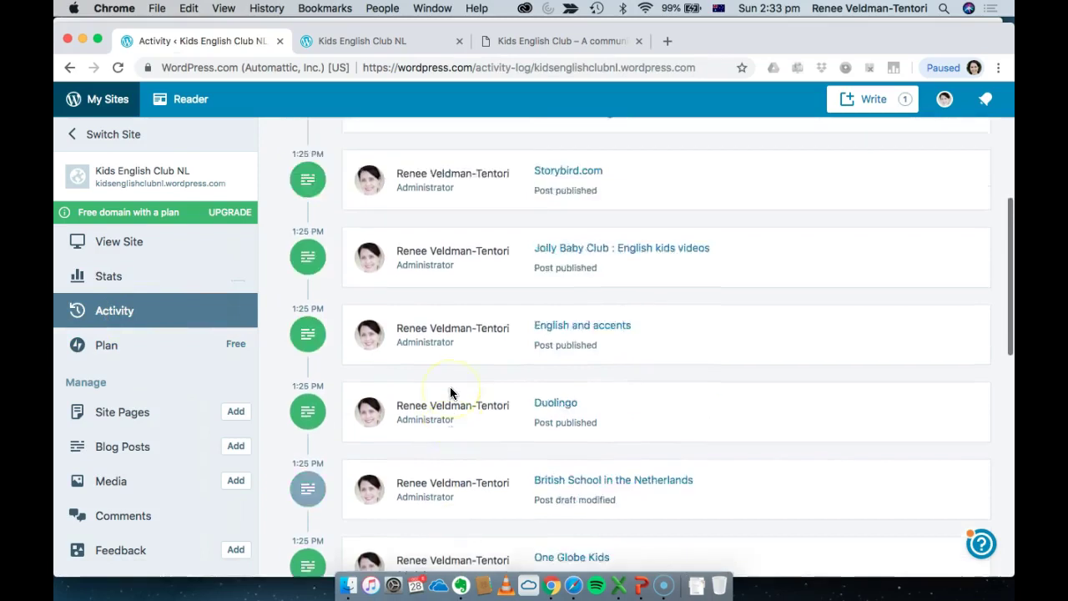
scroll(459, 317, "up", 15)
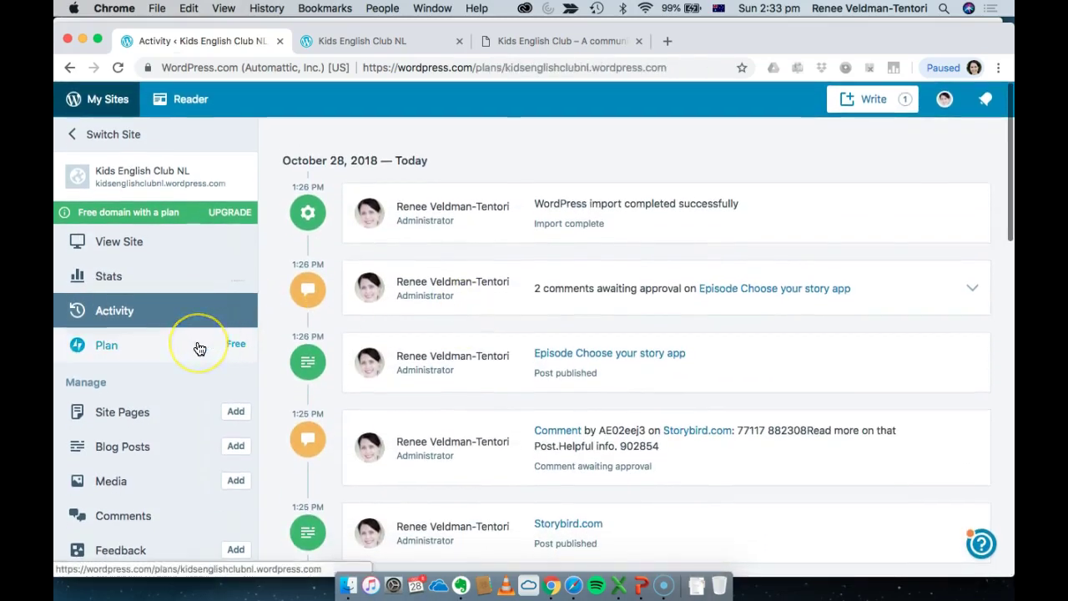
left_click(200, 348)
scroll(200, 342, "down", 2)
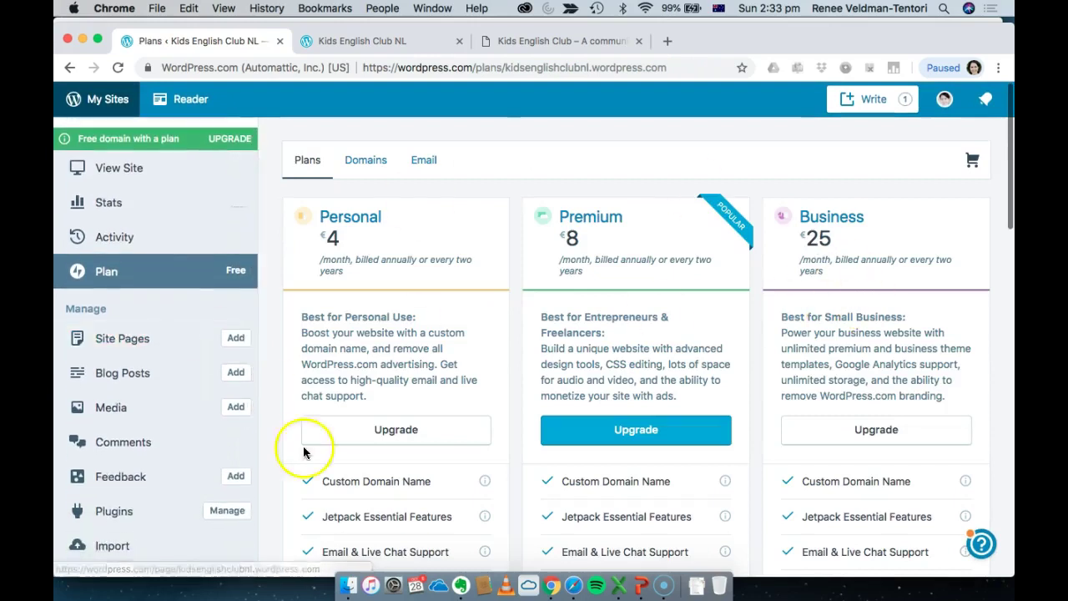
Compare the new site's navigation menu with the original site's menu and the list of published site pages
left_click(143, 342)
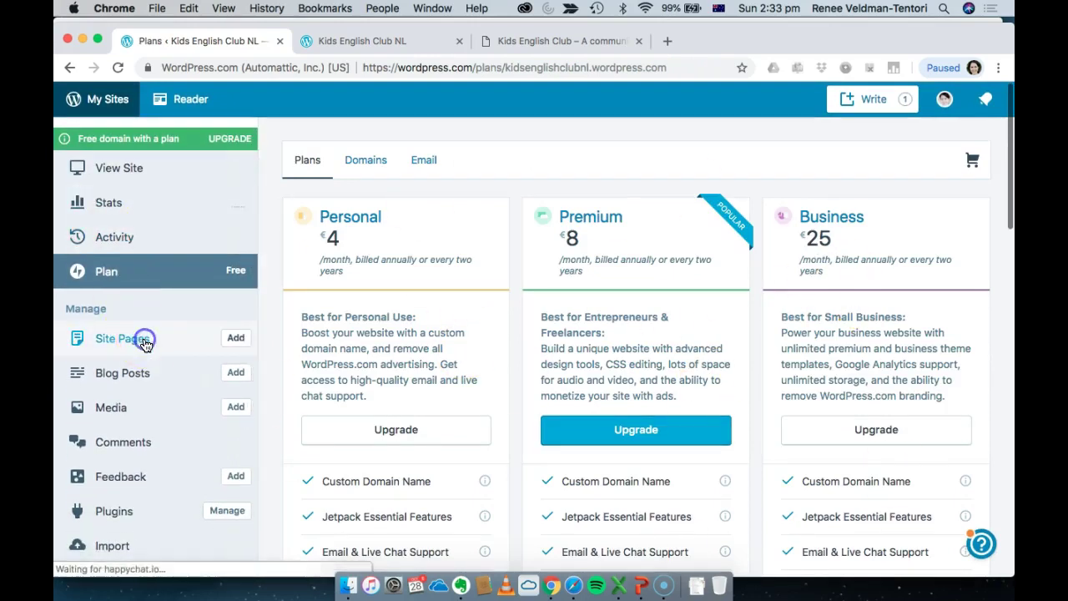
left_click(356, 46)
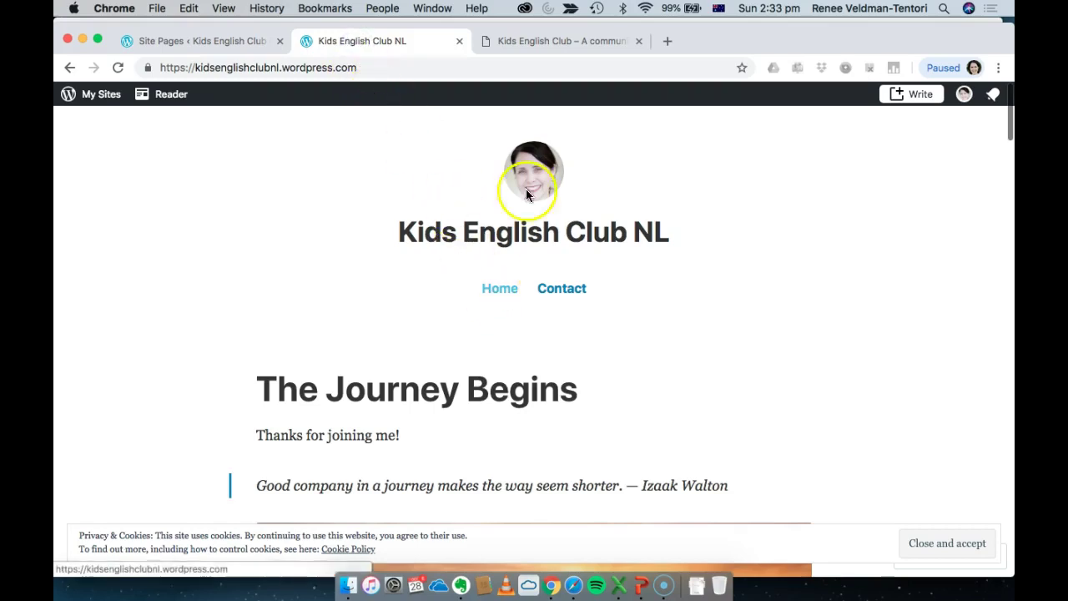
left_click(546, 37)
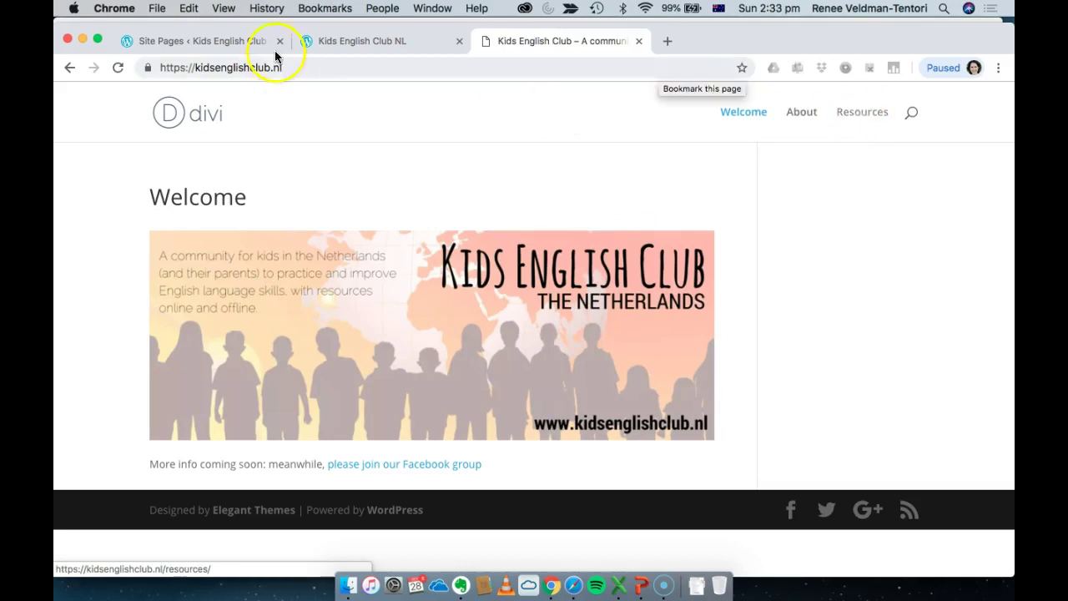
left_click(351, 44)
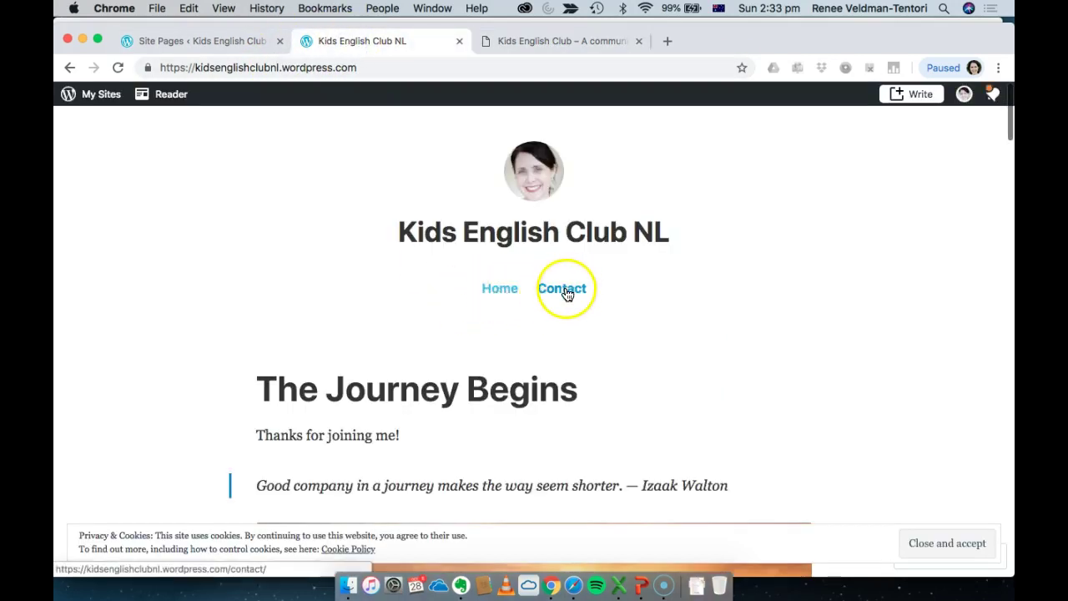
left_click(230, 44)
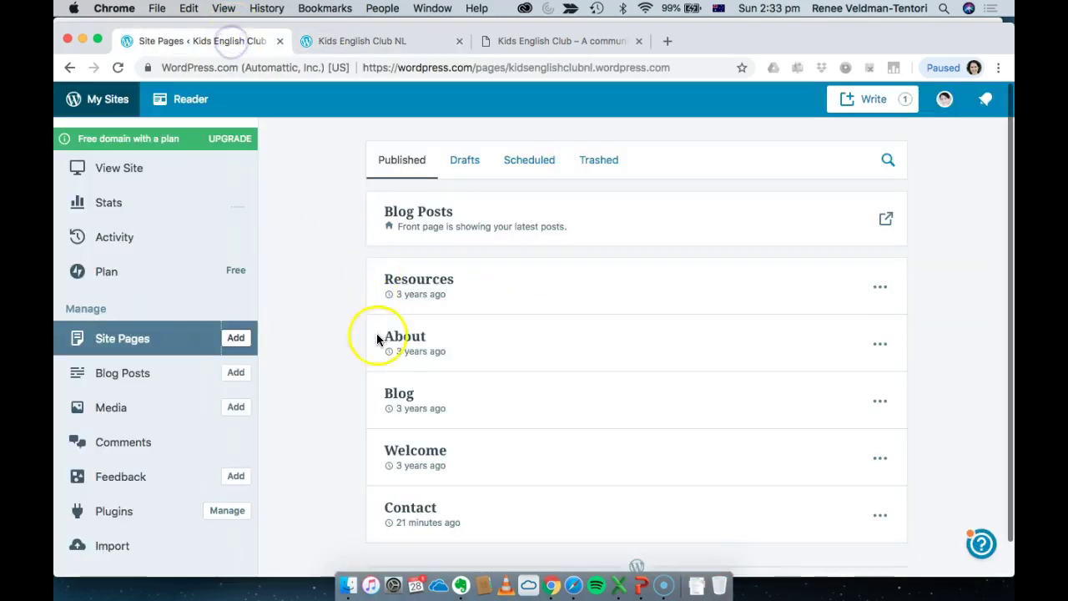
Look over the published site pages and open the About page for editing
scroll(407, 421, "down", 1)
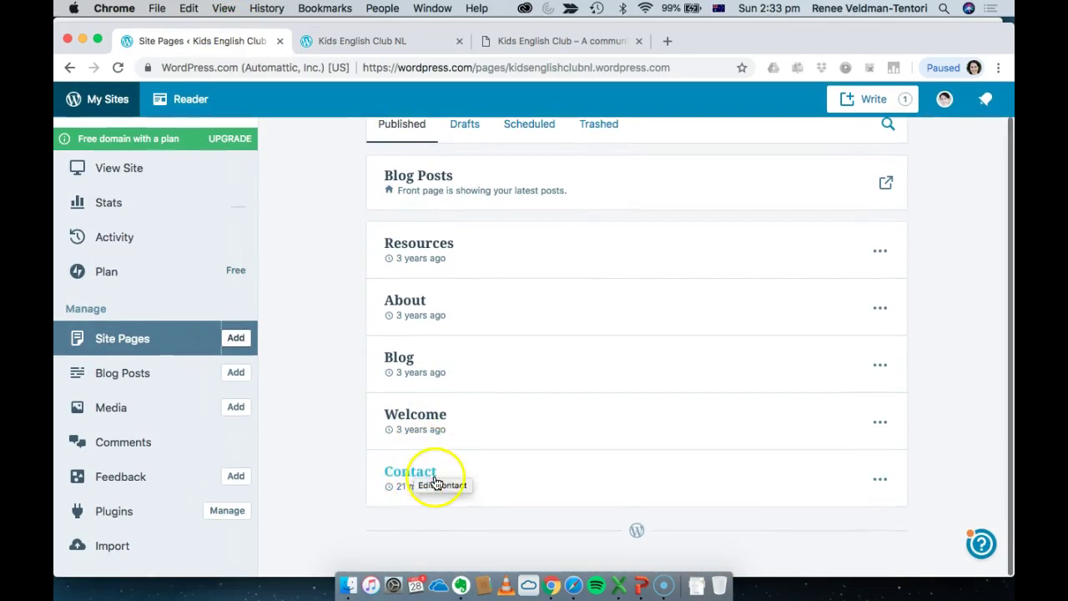
scroll(429, 477, "up", 1)
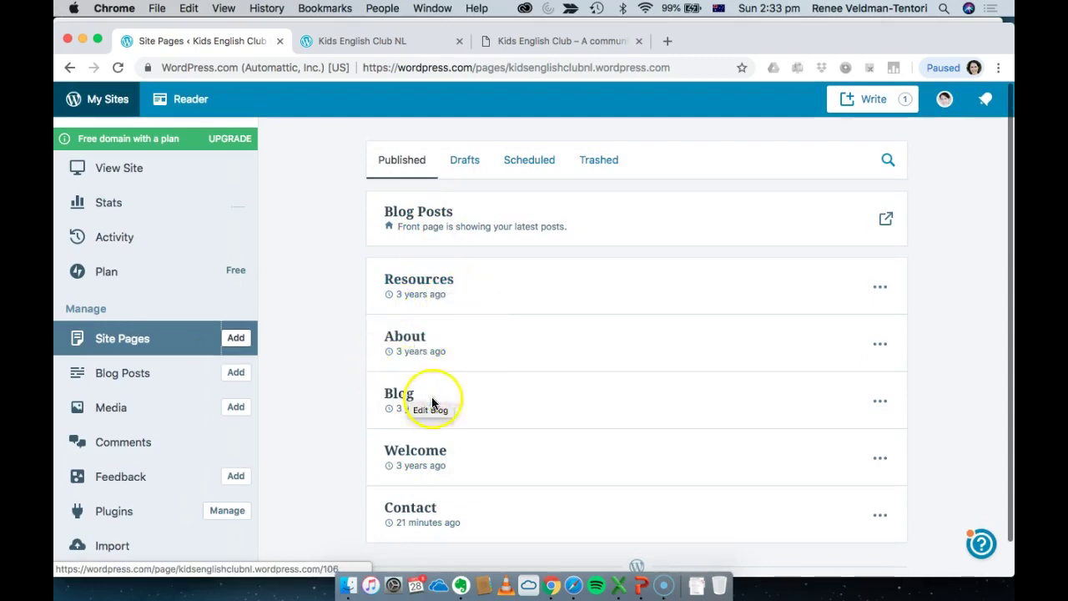
scroll(446, 320, "down", 1)
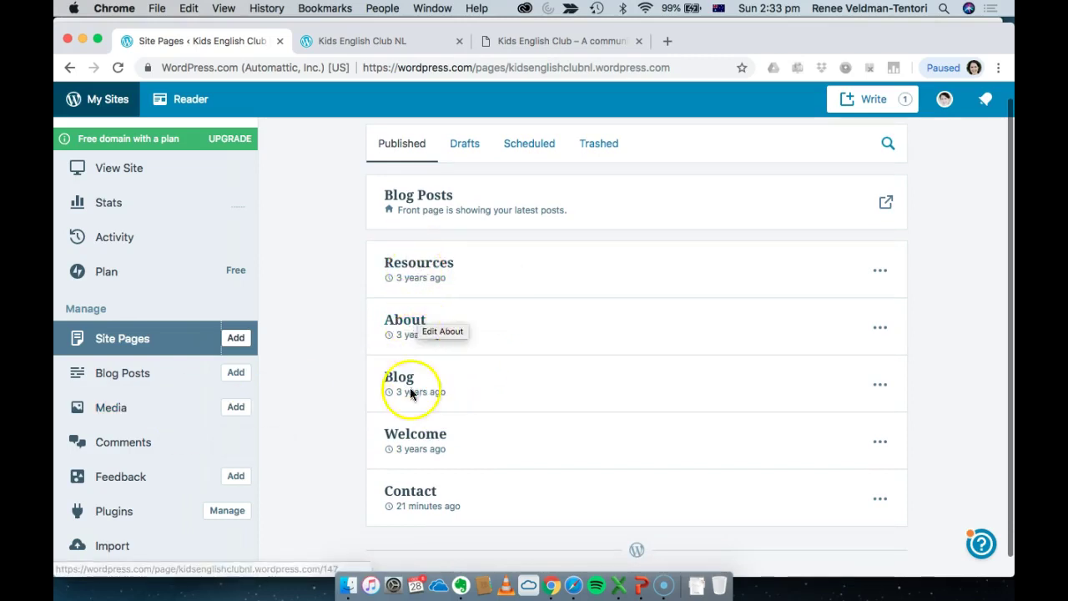
left_click(418, 325)
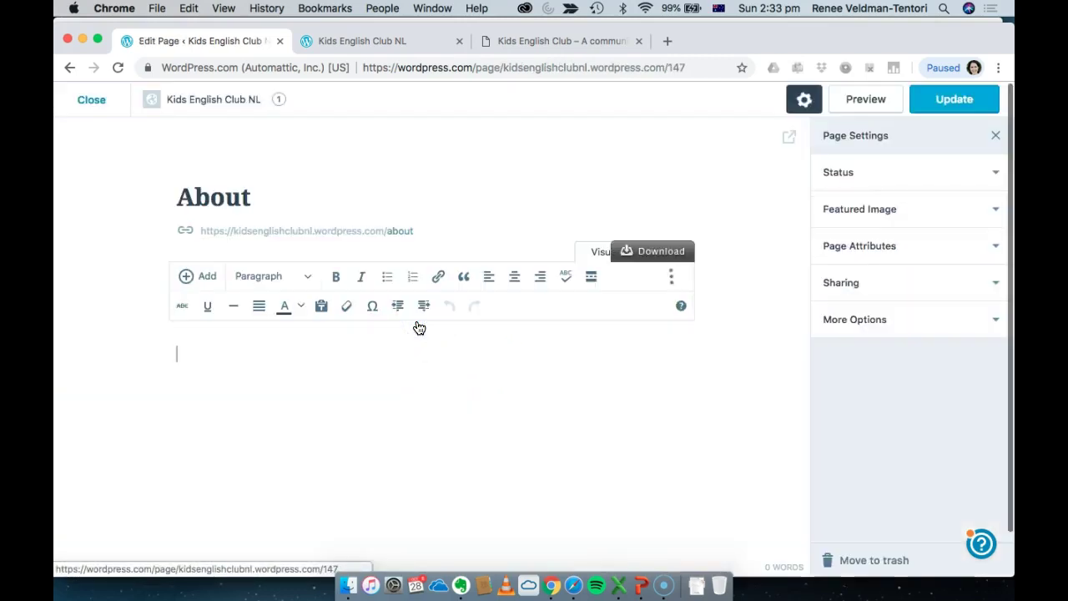
Close the About page's editor and look over the published blog posts and site pages
left_click(515, 455)
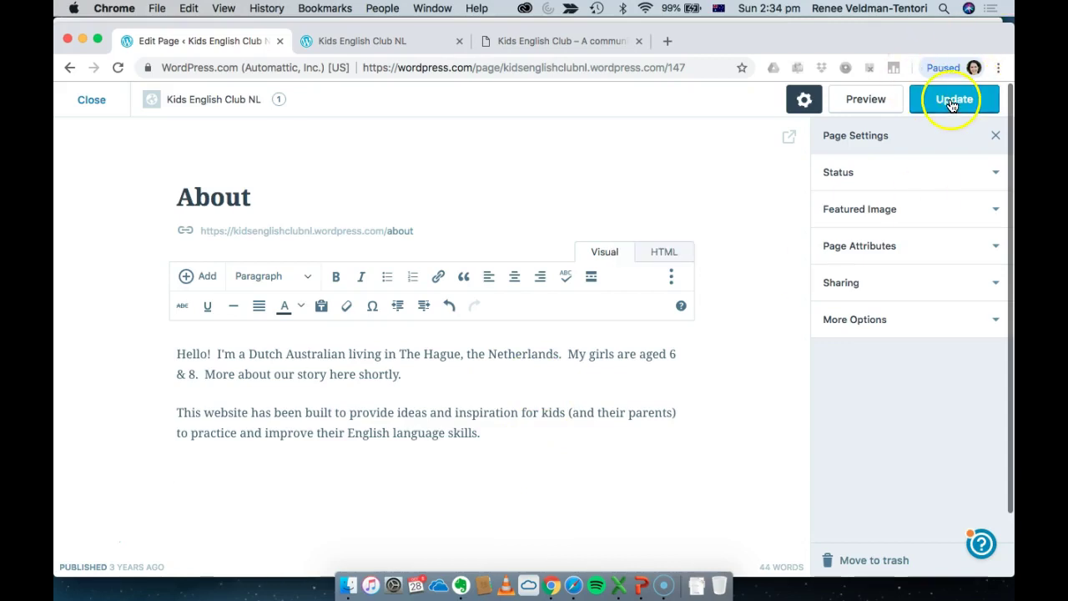
left_click(89, 99)
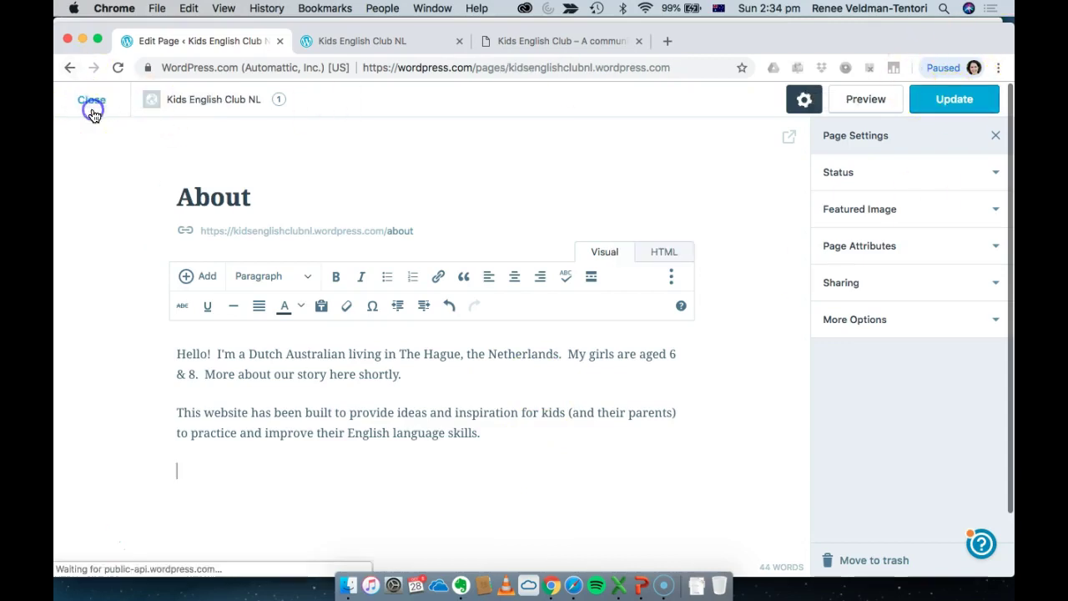
left_click(131, 449)
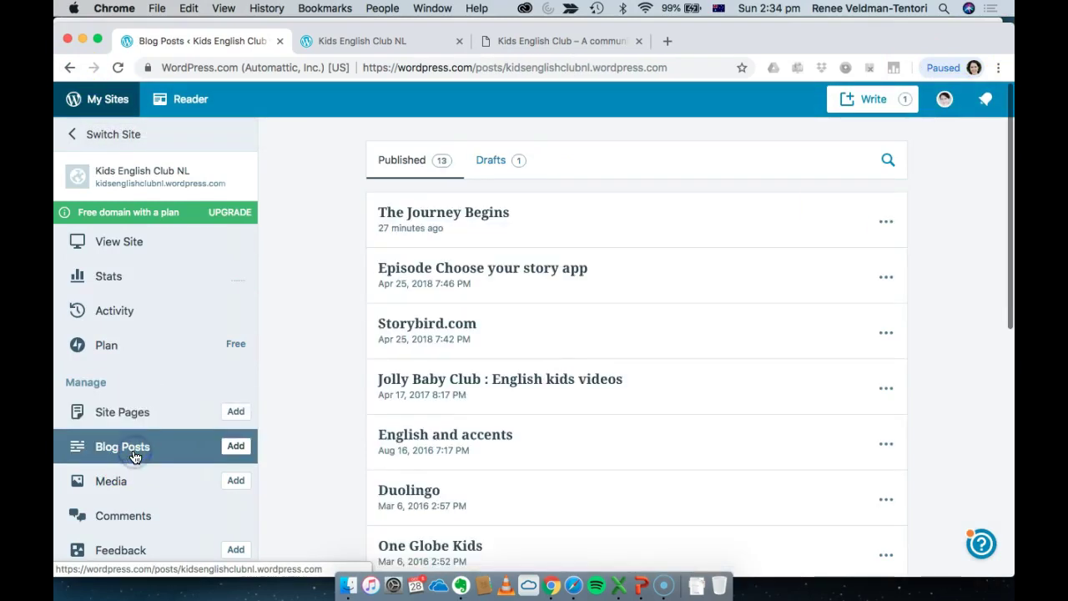
scroll(391, 435, "down", 8)
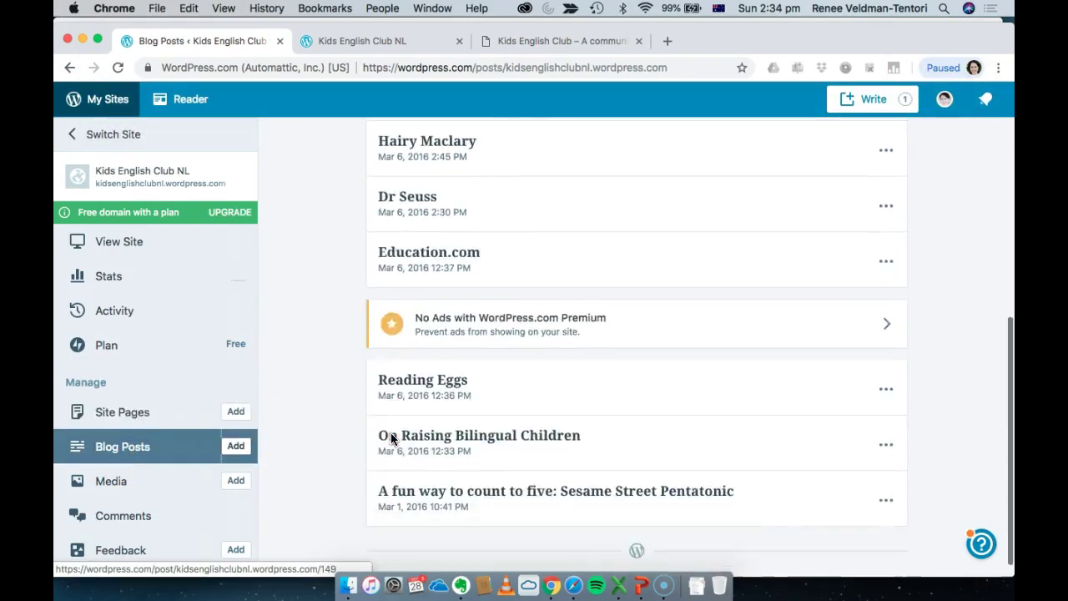
scroll(391, 437, "up", 10)
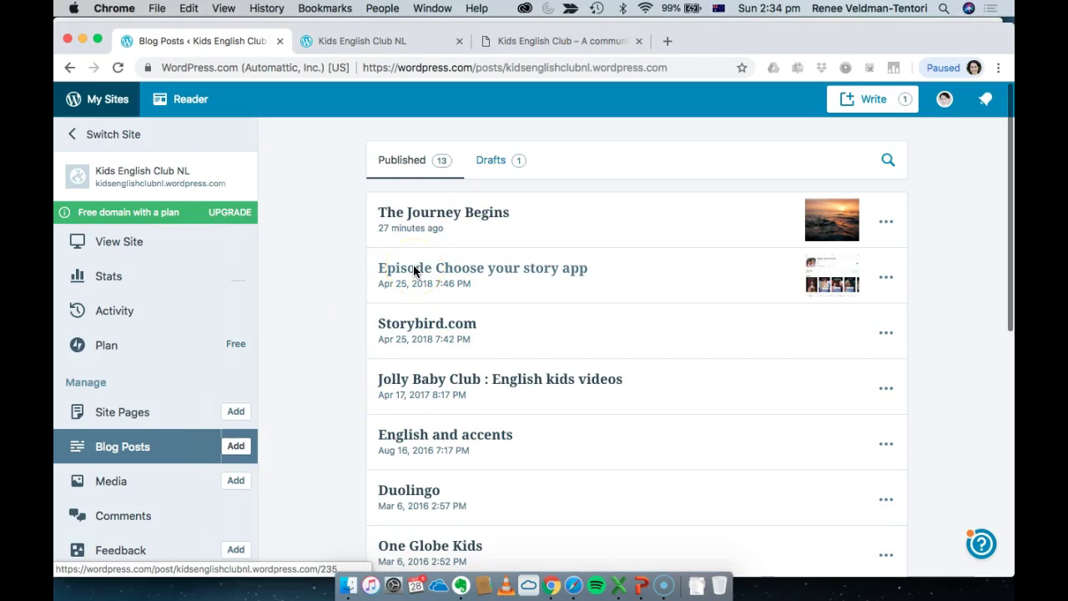
left_click(127, 412)
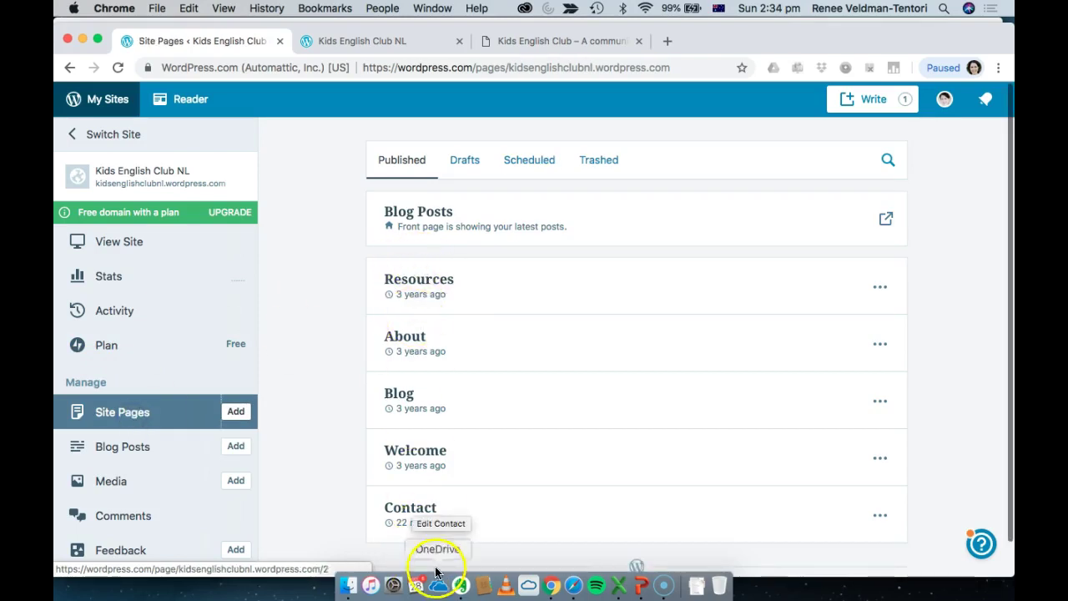
scroll(457, 361, "down", 1)
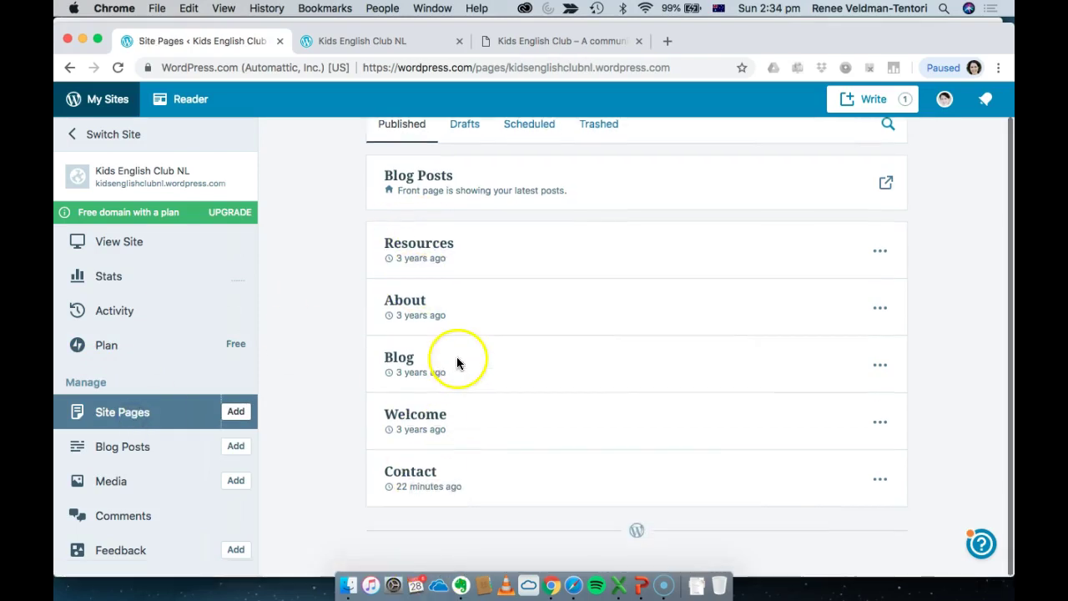
Move the "The Journey Begins" blog post to the trash
left_click(141, 456)
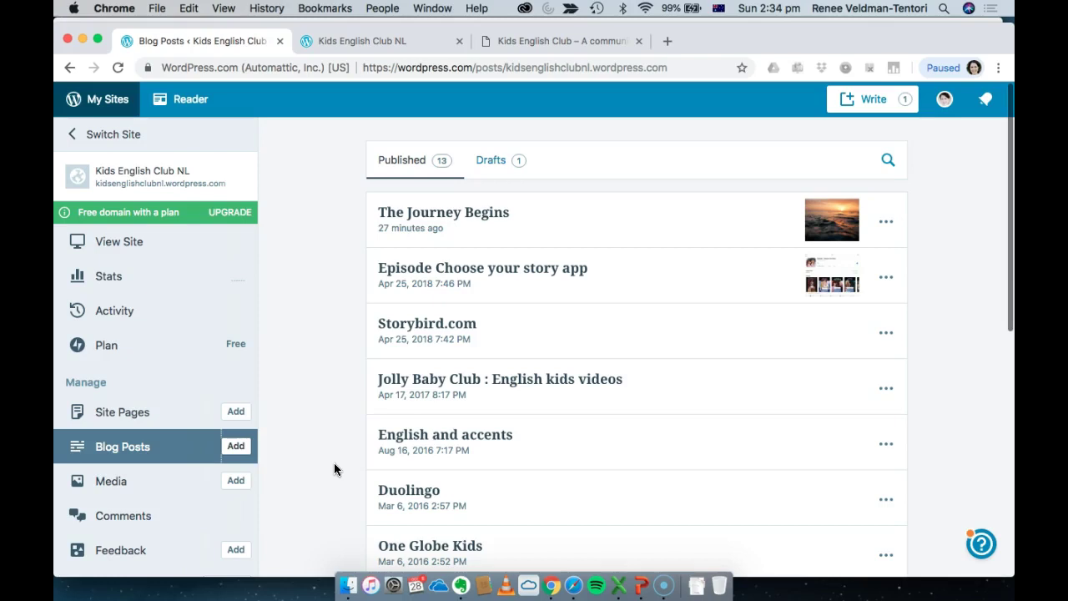
left_click(884, 222)
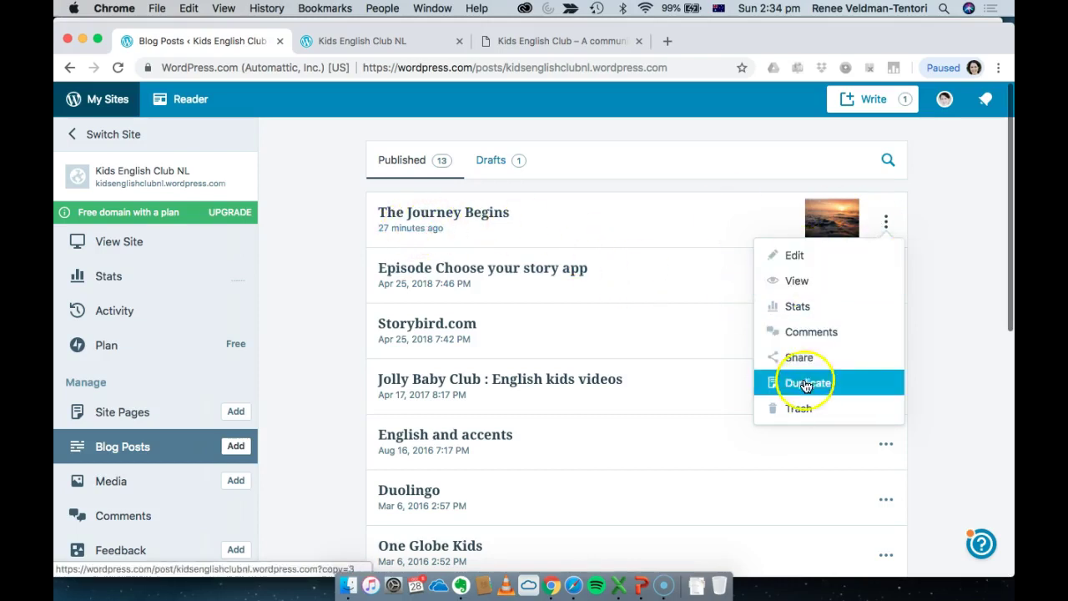
left_click(799, 408)
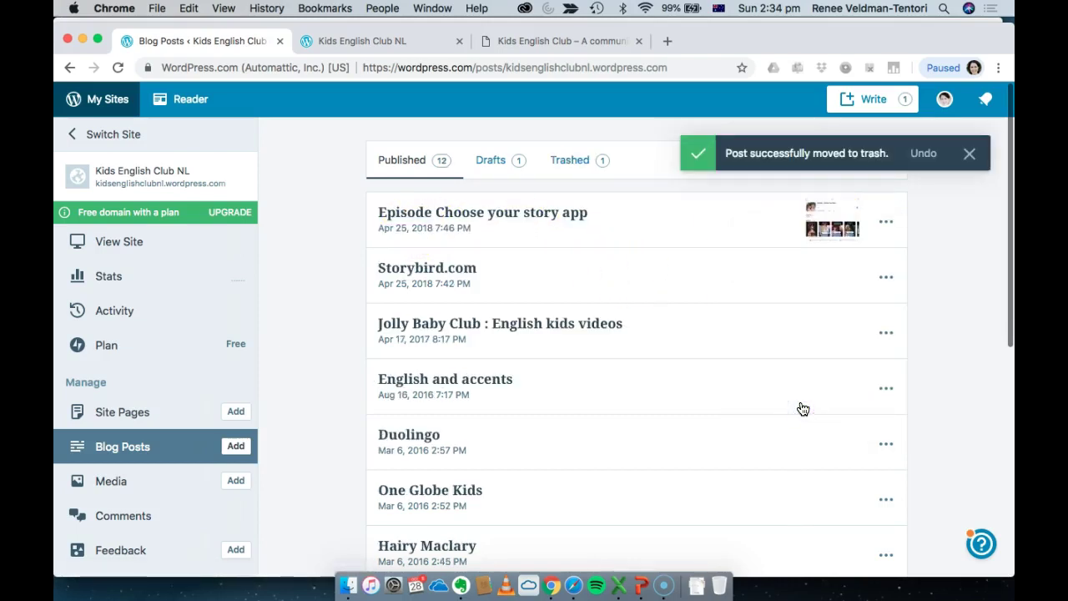
Look through the remaining published blog posts and the images in the media library
scroll(477, 440, "down", 2)
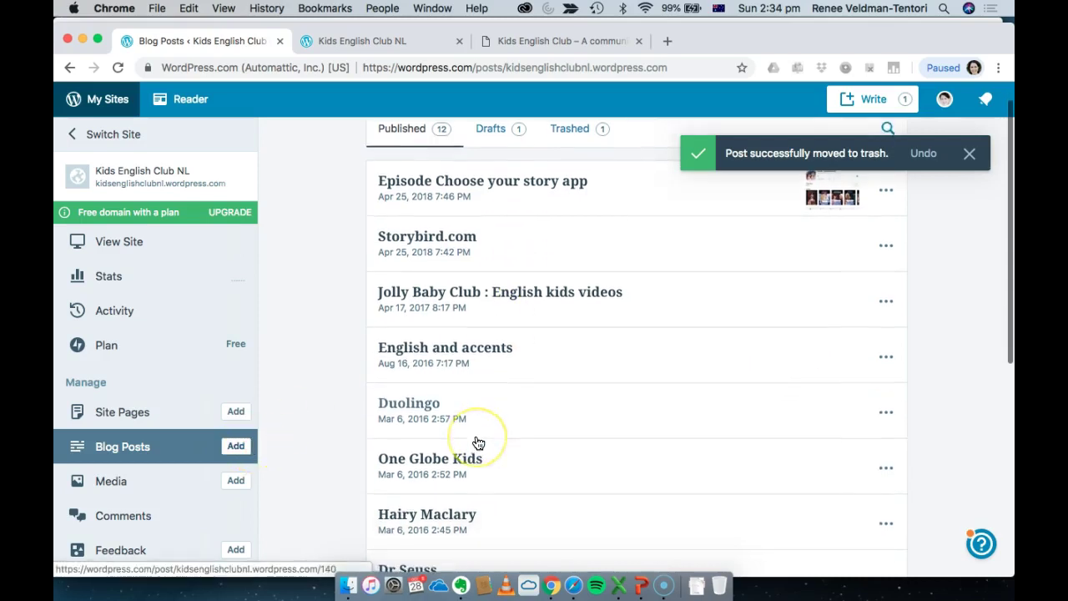
scroll(477, 441, "down", 5)
scroll(492, 267, "up", 6)
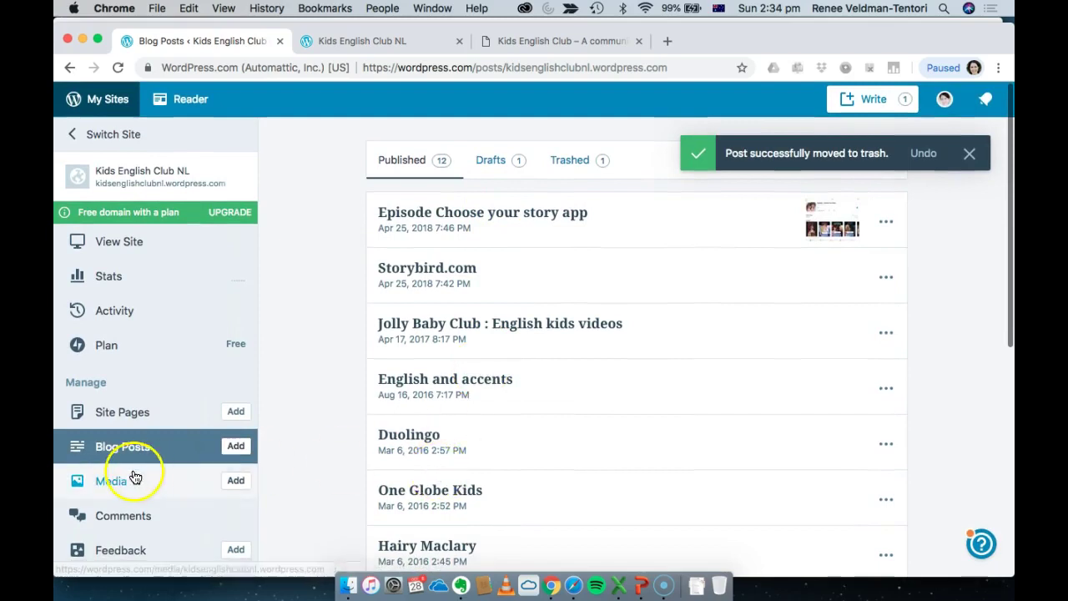
left_click(123, 484)
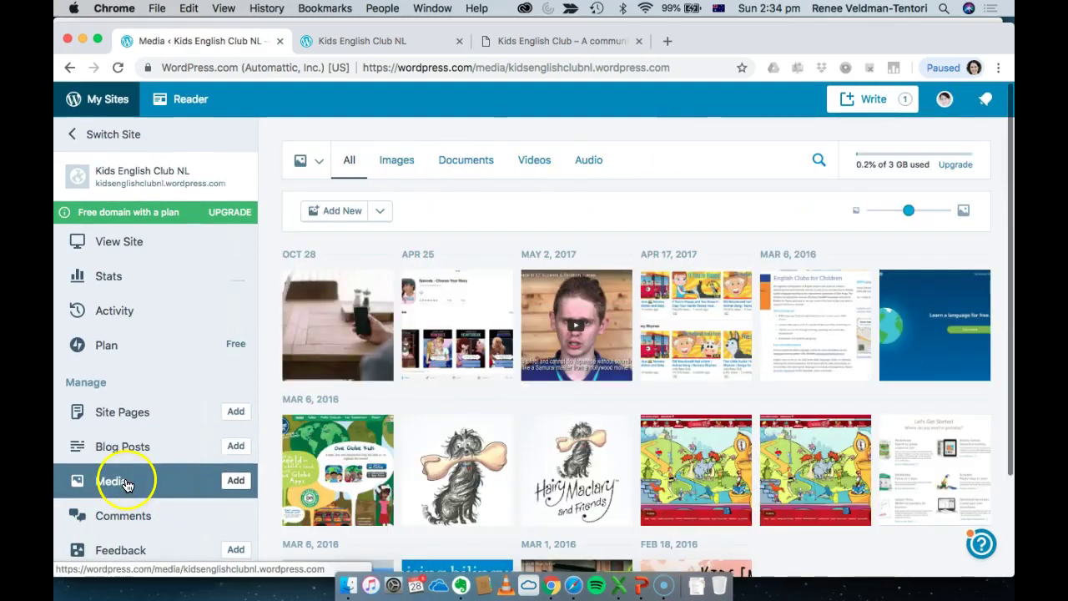
scroll(400, 430, "down", 3)
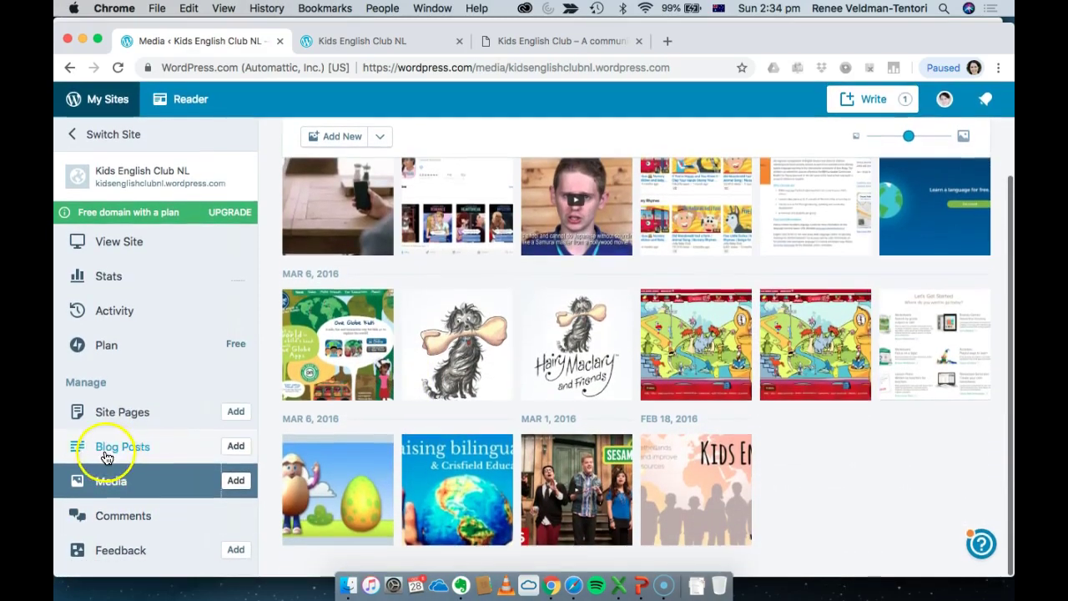
Revisit the site's blog posts, site pages and media library to compare what each section holds
left_click(136, 457)
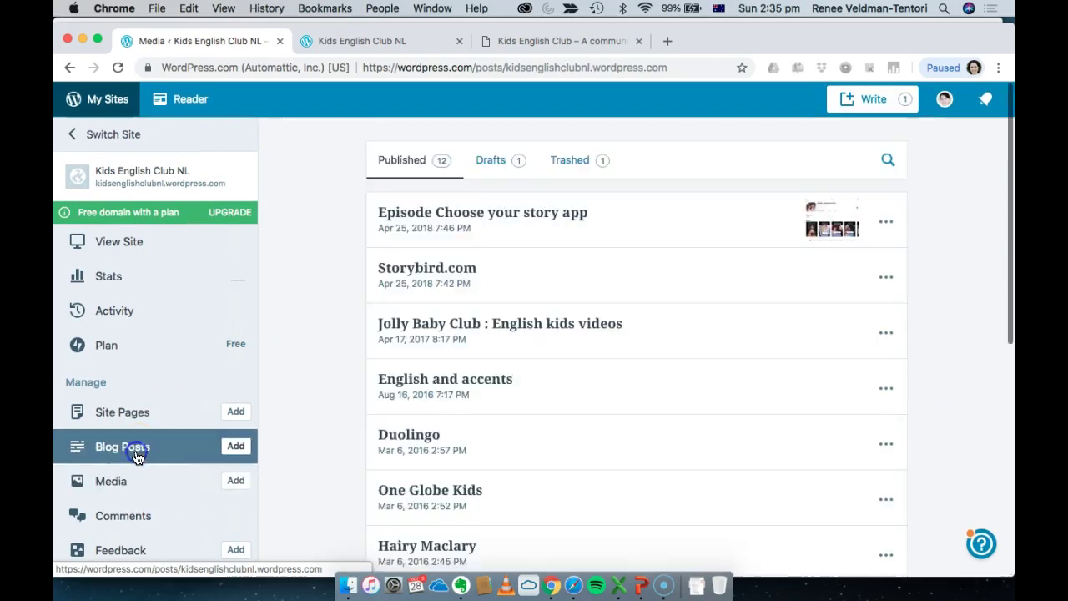
left_click(235, 450)
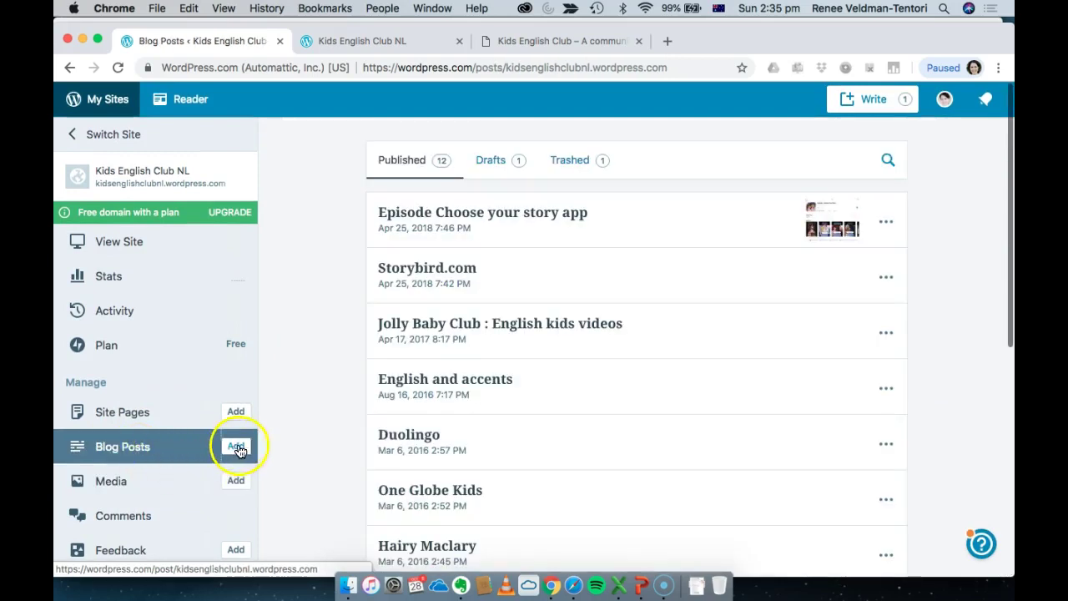
left_click(122, 418)
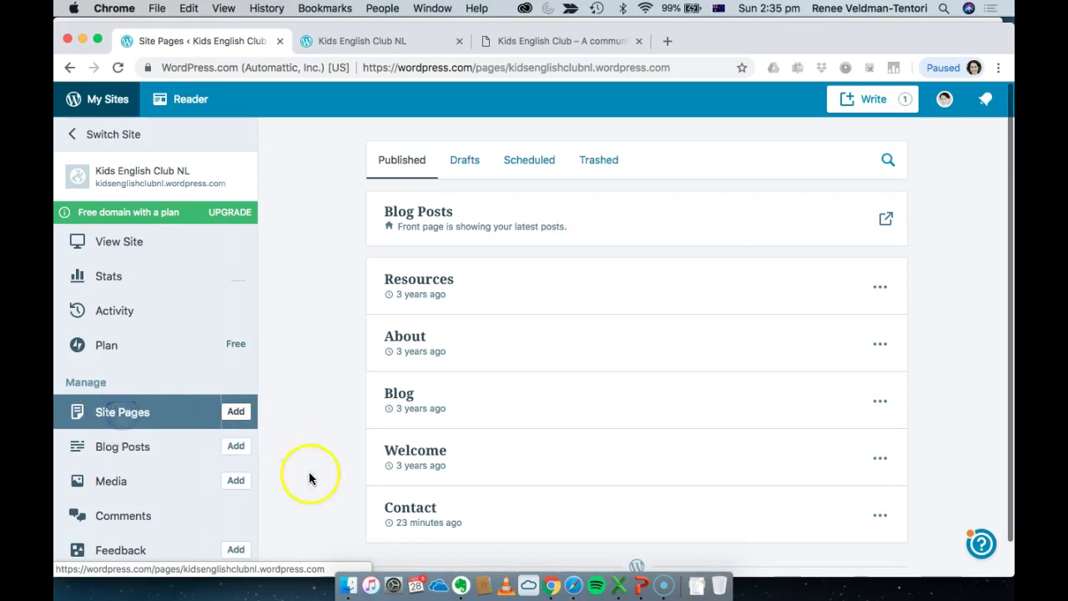
left_click(121, 446)
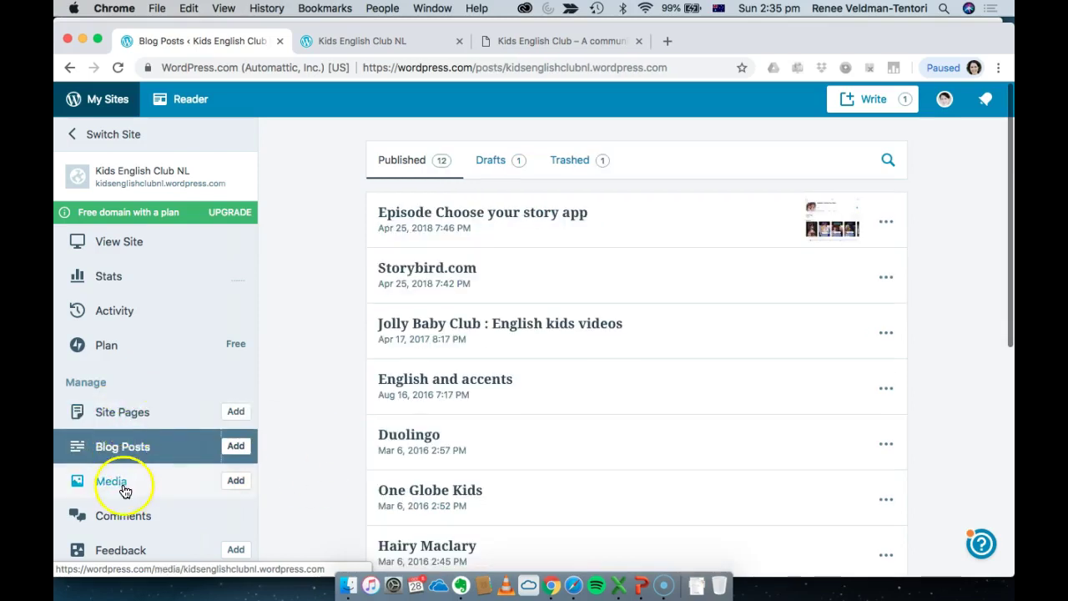
left_click(92, 486)
scroll(454, 506, "down", 3)
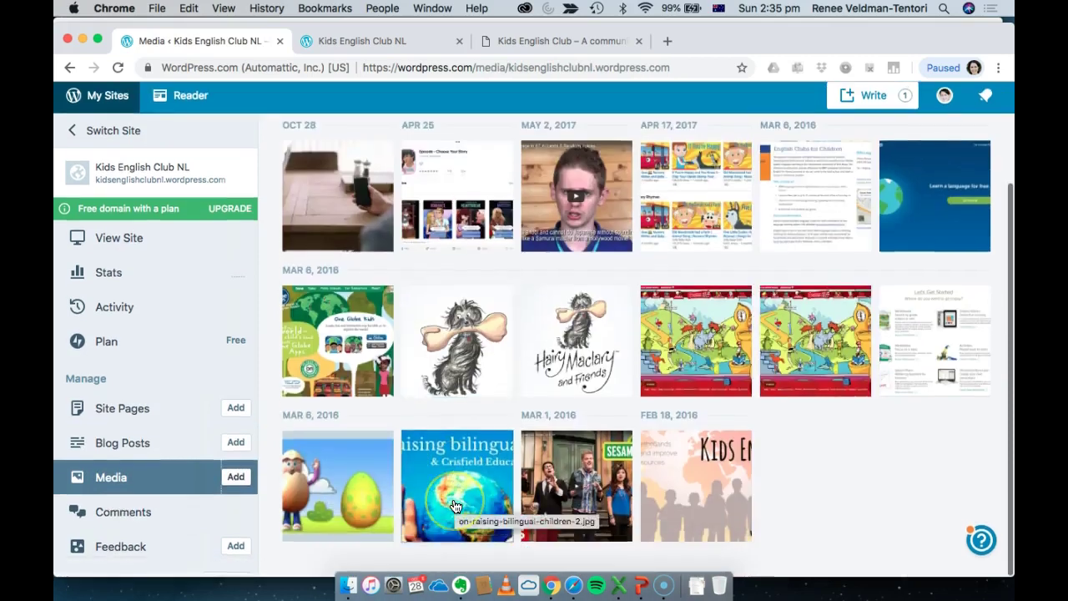
scroll(455, 500, "up", 4)
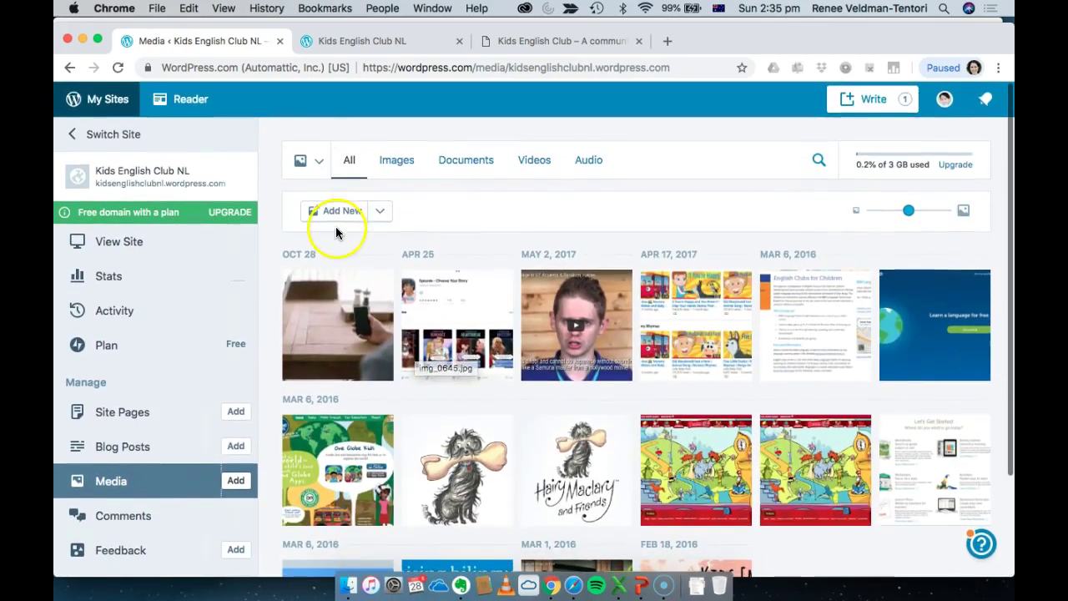
left_click(140, 445)
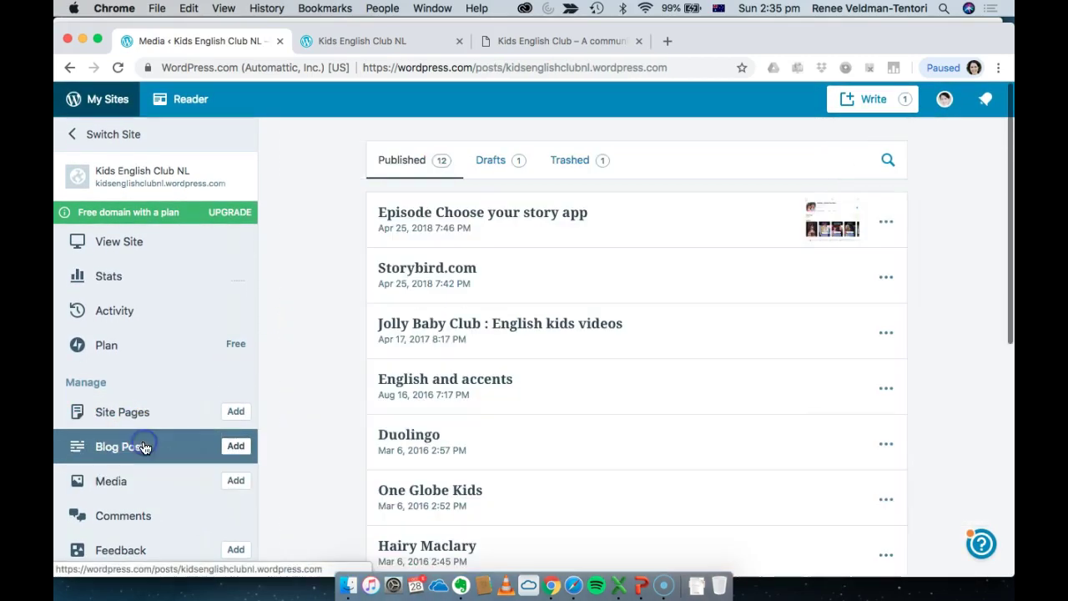
left_click(159, 411)
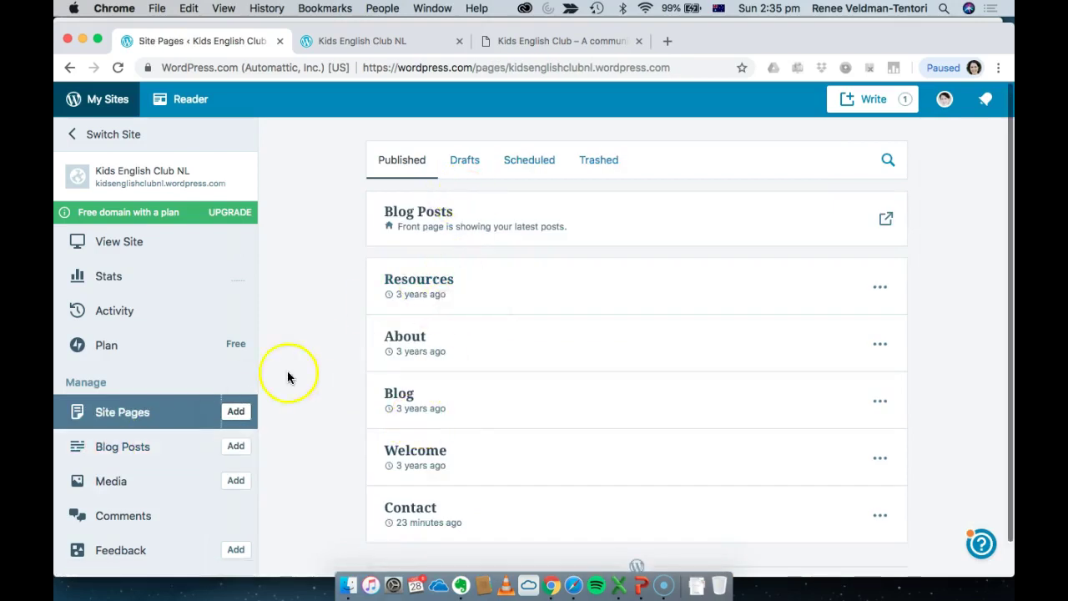
Open the "Episode Choose your story app" blog post, read through its content and close it without changes
left_click(139, 446)
left_click(517, 220)
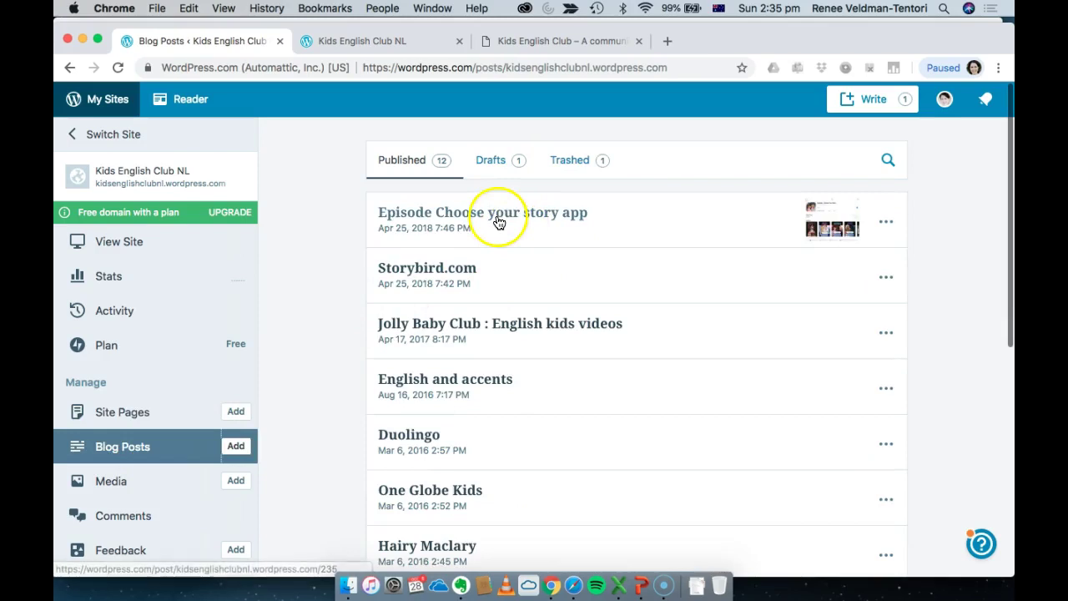
scroll(493, 394, "down", 5)
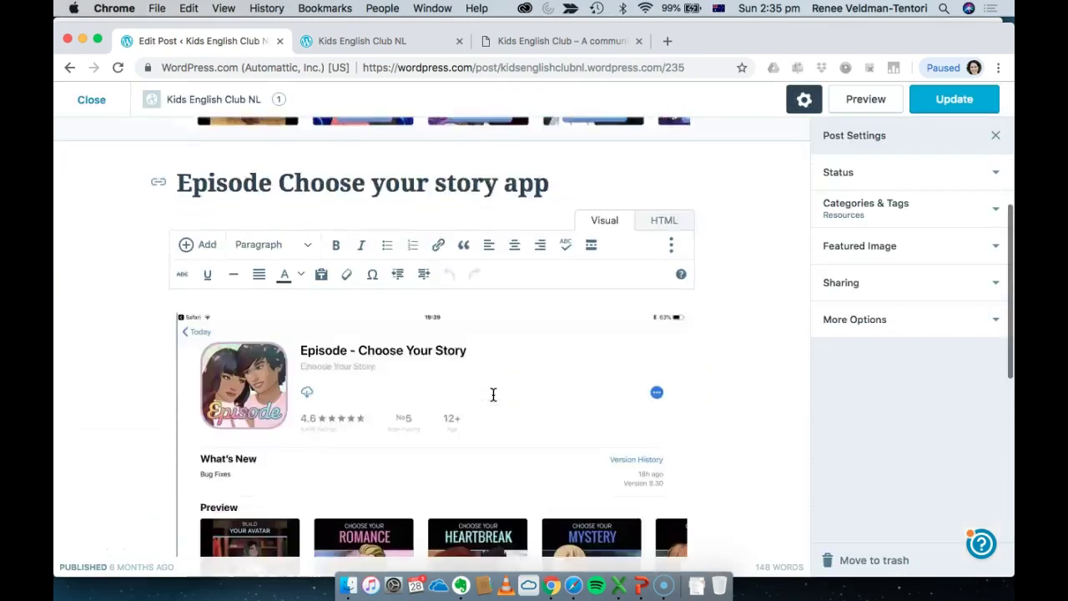
scroll(453, 529, "down", 3)
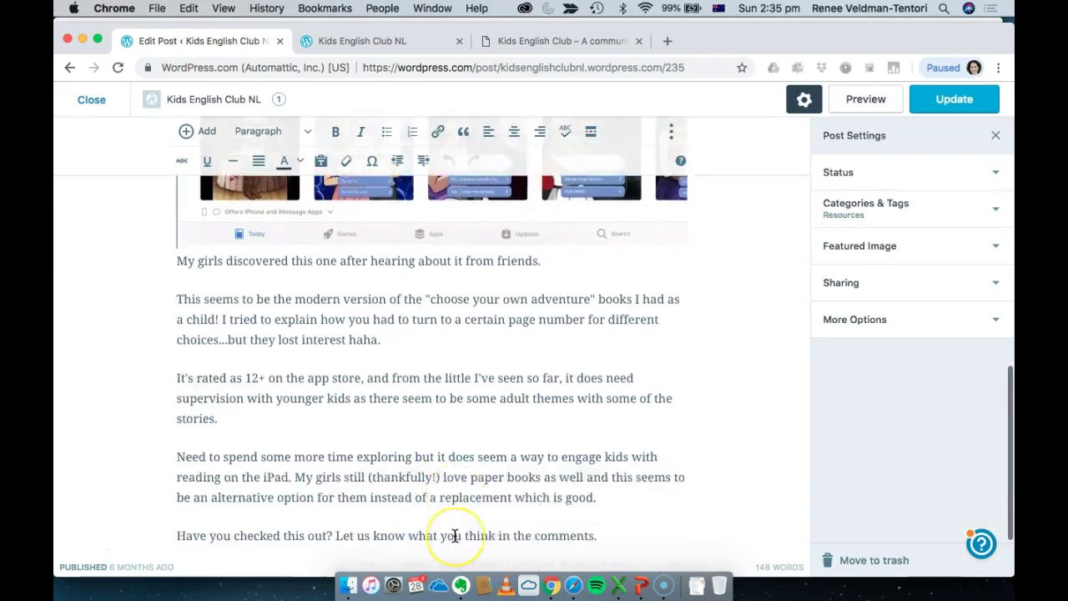
scroll(453, 534, "up", 5)
left_click(95, 112)
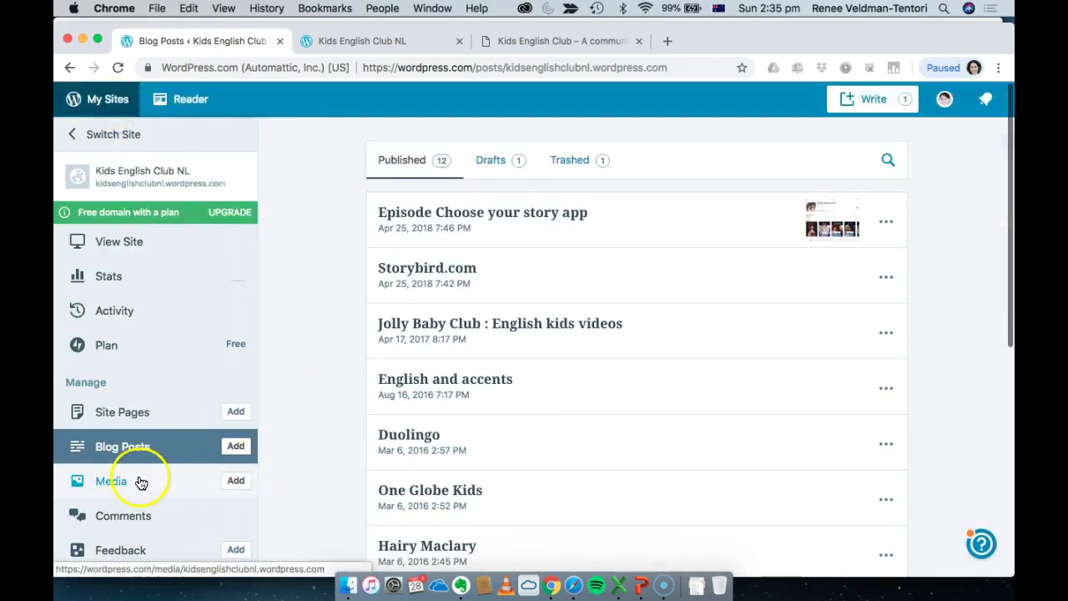
Examine the list of all comments on the site, including the pending comment on the Education.com post
scroll(134, 459, "down", 2)
left_click(134, 433)
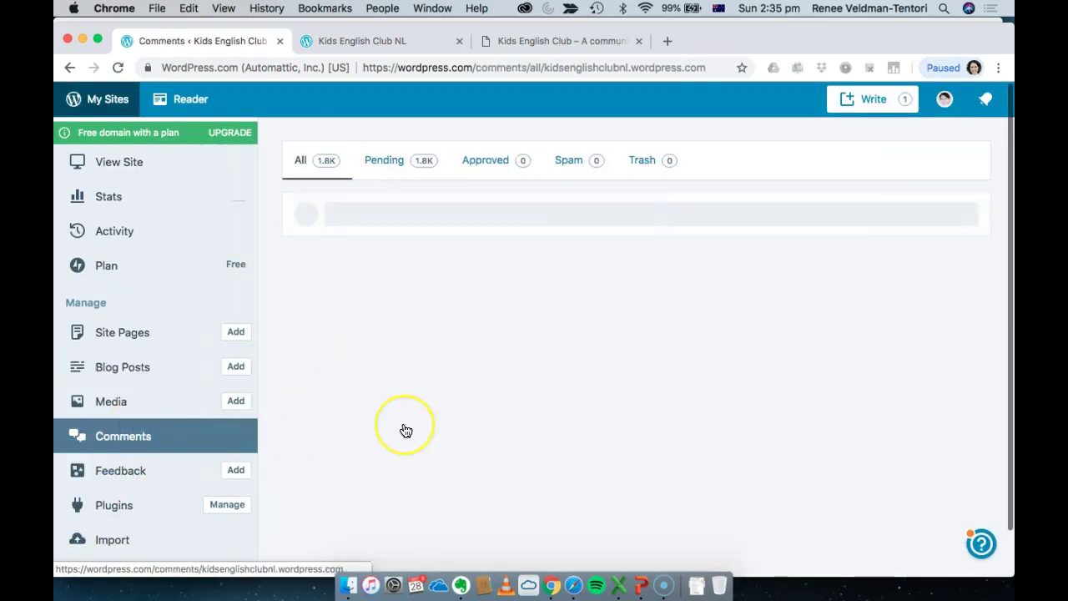
scroll(404, 431, "down", 1)
scroll(404, 430, "up", 1)
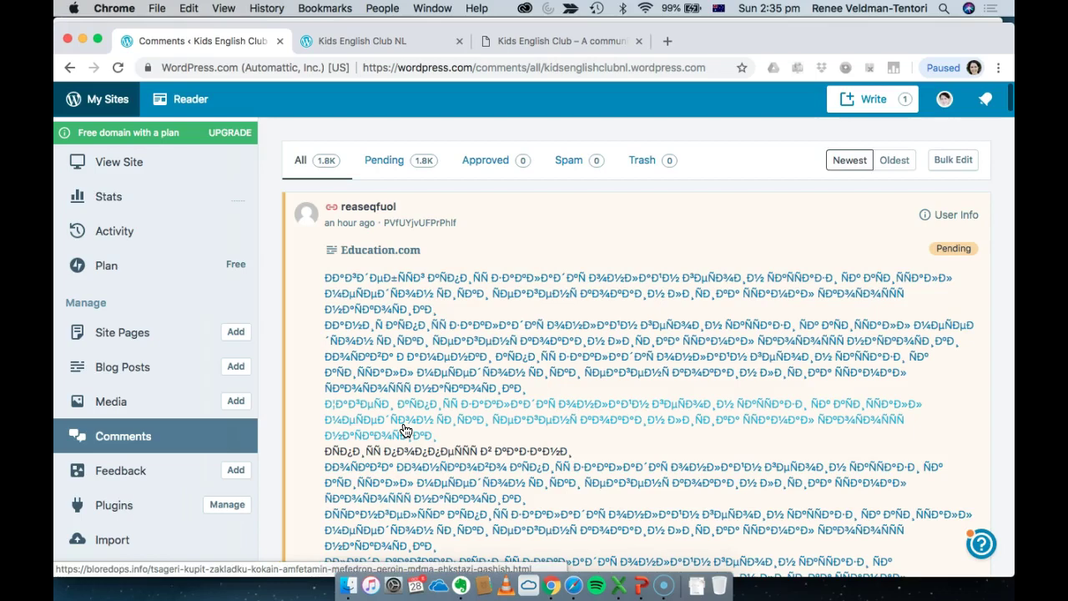
scroll(403, 430, "down", 15)
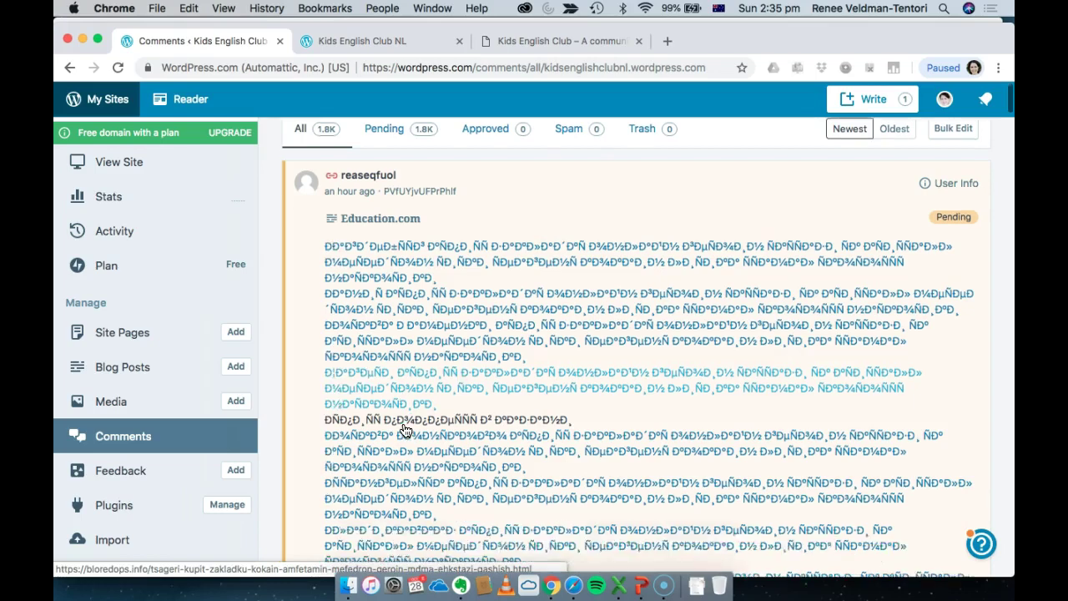
scroll(403, 429, "down", 3)
scroll(403, 430, "up", 20)
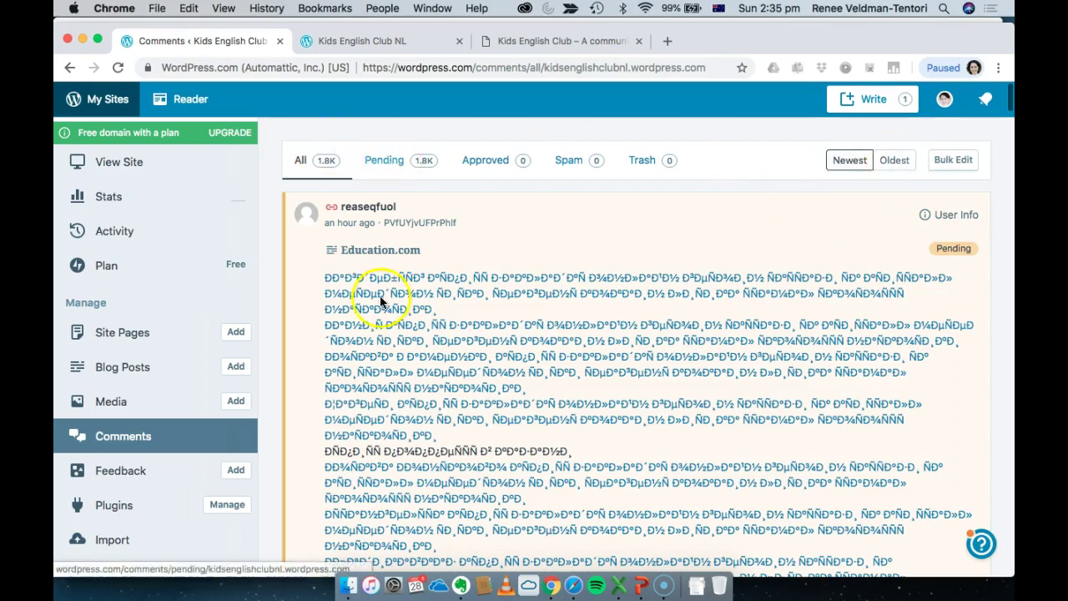
scroll(370, 407, "down", 5)
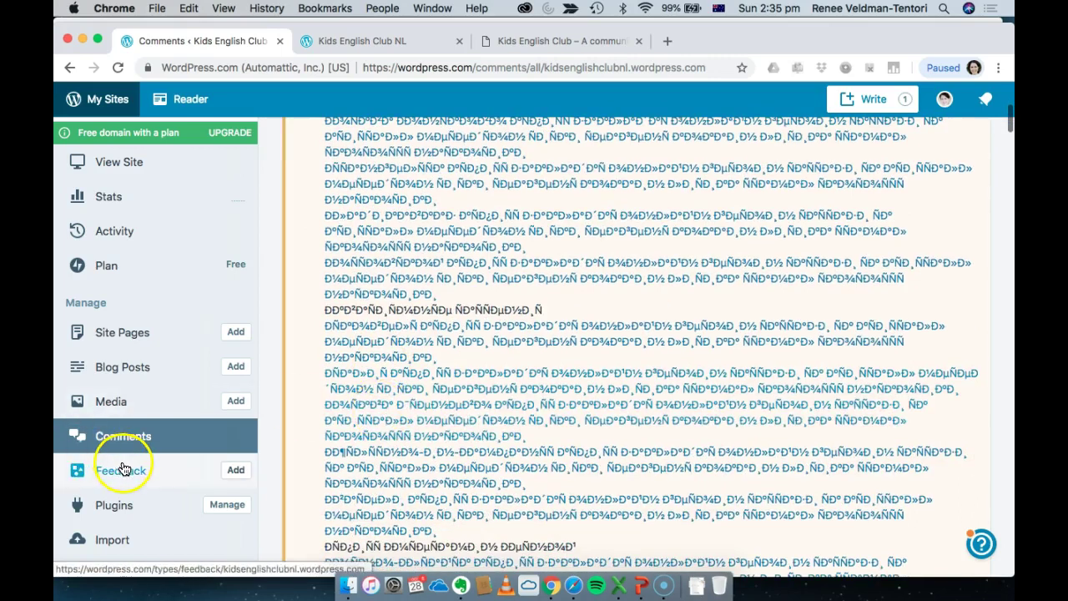
Check the site's feedback section and browse the featured, popular and new plugins
left_click(122, 468)
left_click(142, 443)
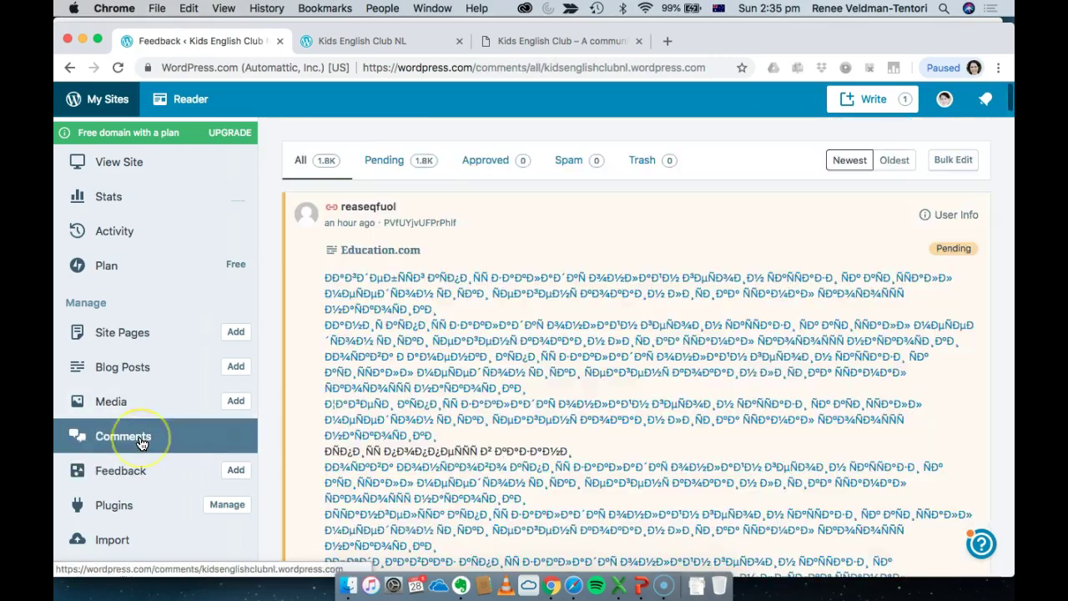
left_click(134, 481)
left_click(257, 470)
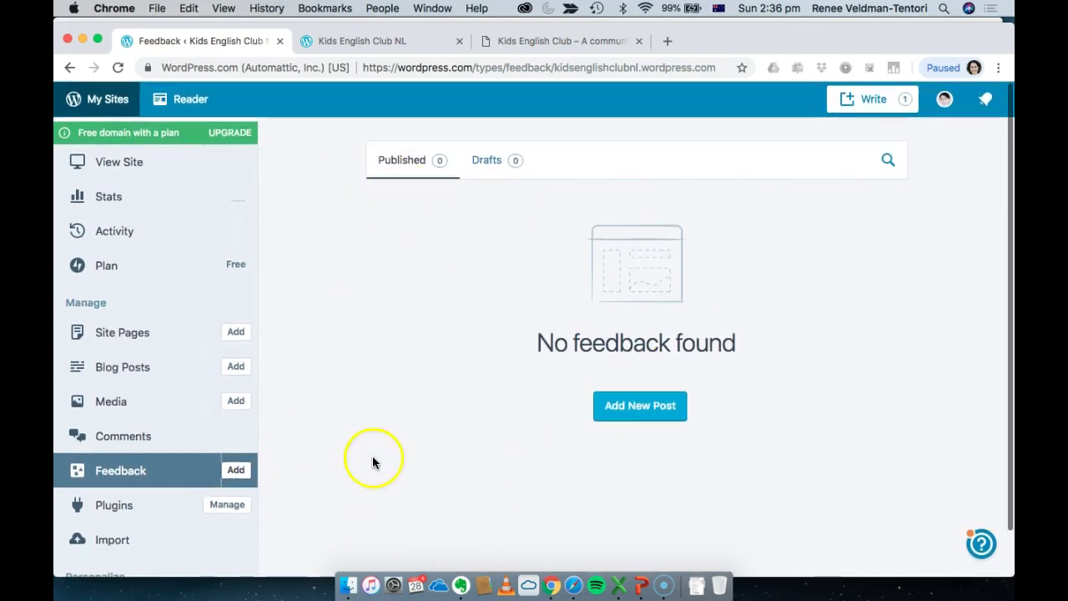
left_click(139, 505)
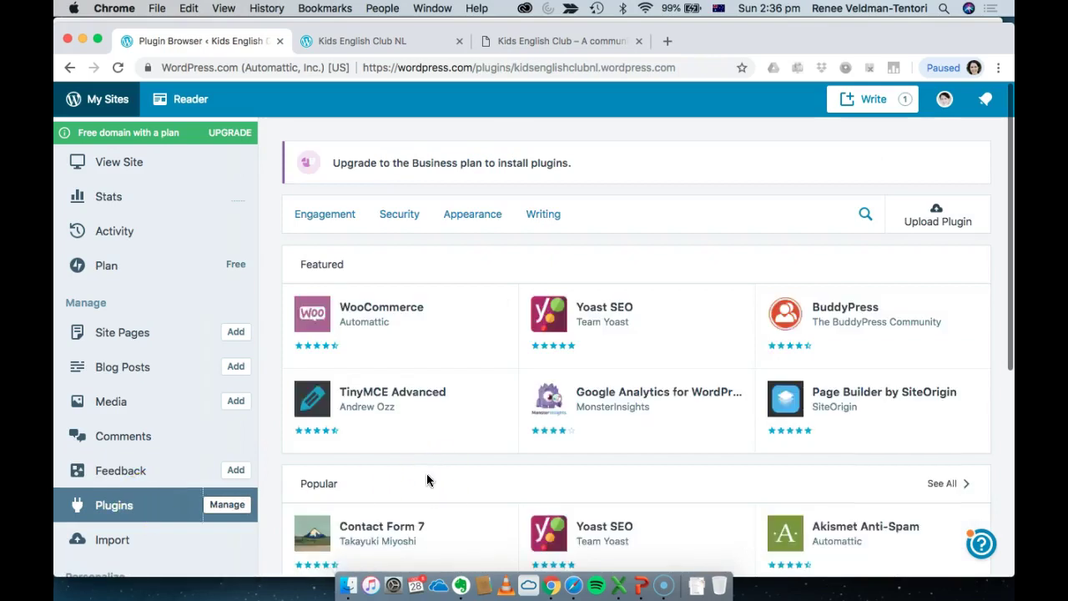
scroll(426, 479, "down", 10)
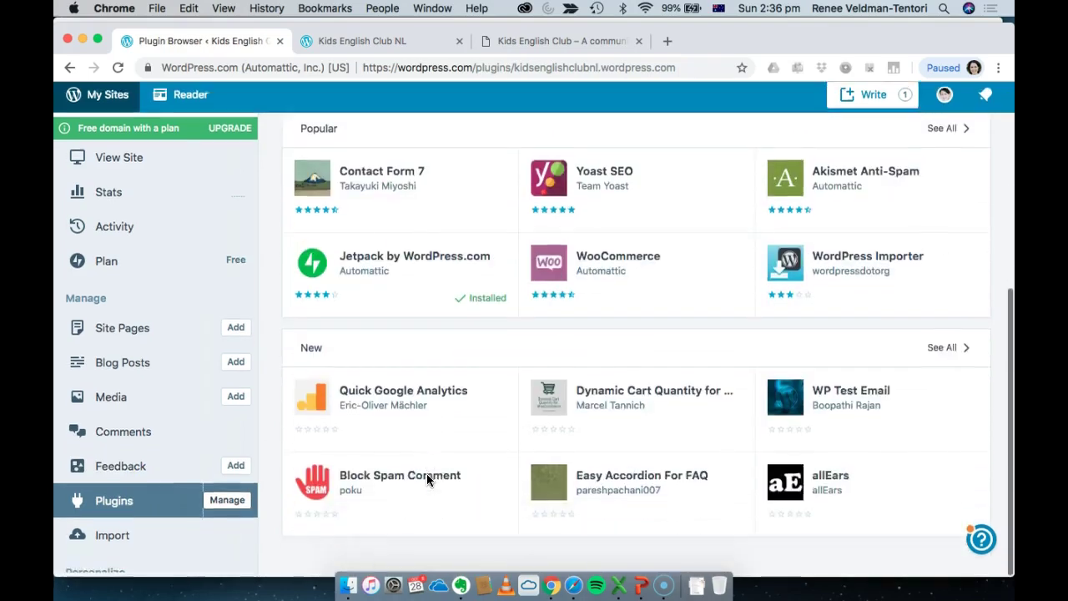
Check which plan is required to install plugins, and view the site's import section
scroll(426, 478, "up", 9)
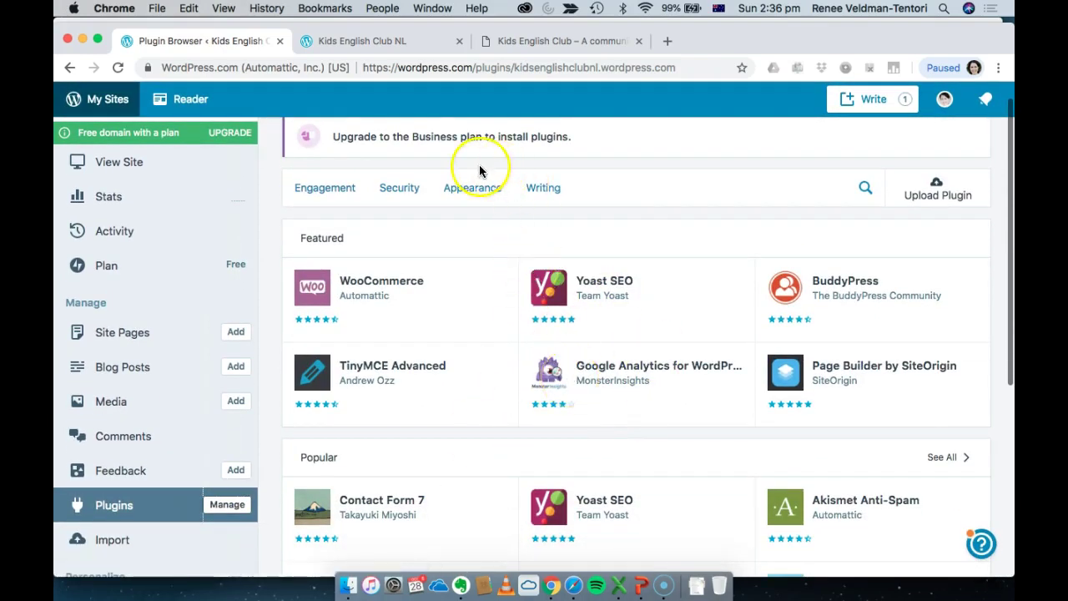
scroll(469, 172, "up", 1)
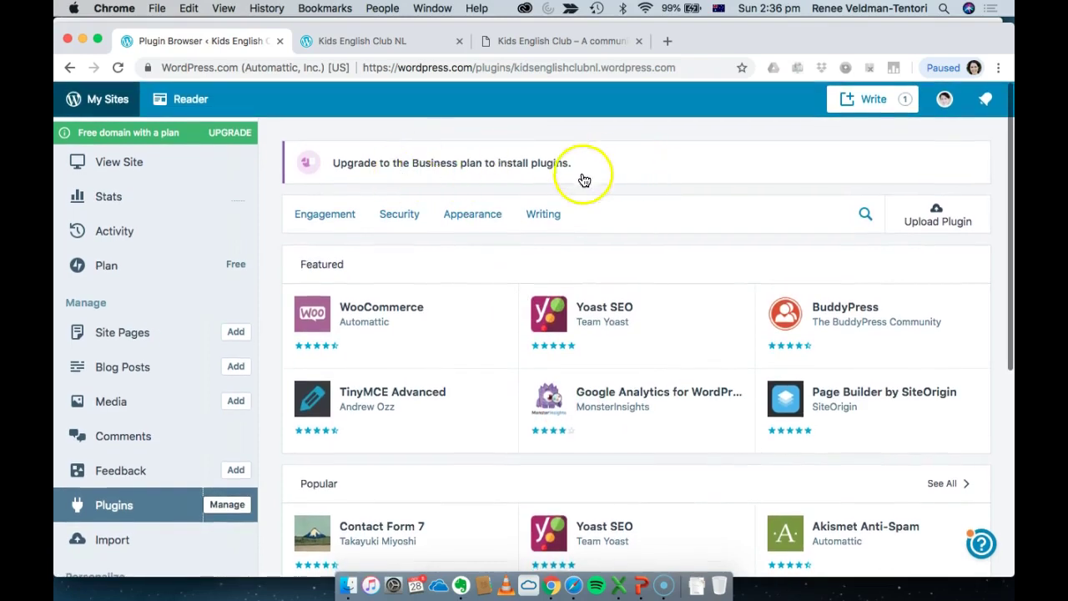
scroll(179, 475, "down", 3)
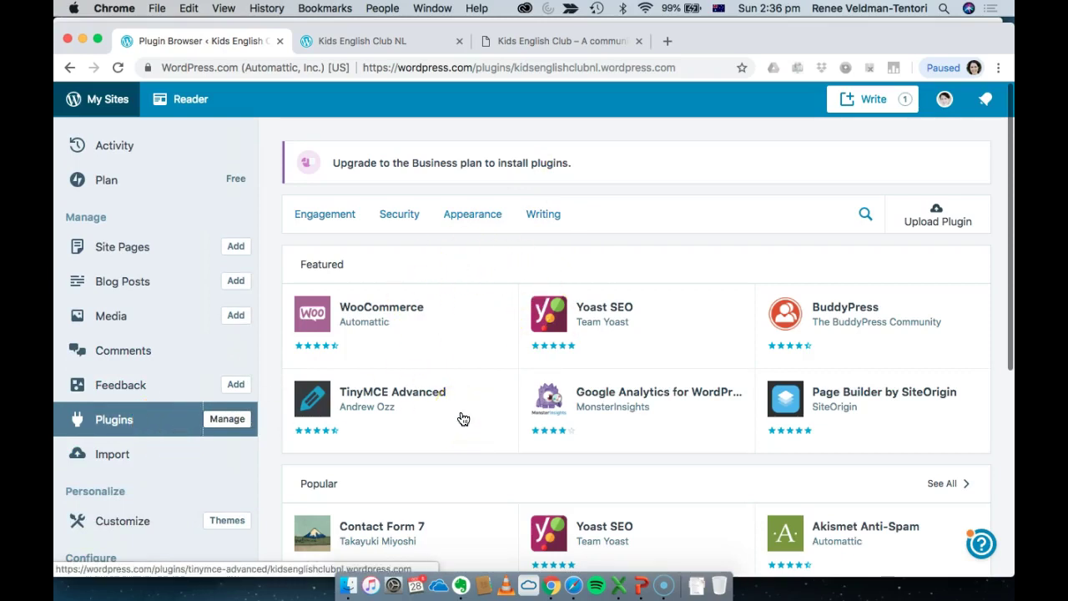
scroll(193, 458, "down", 1)
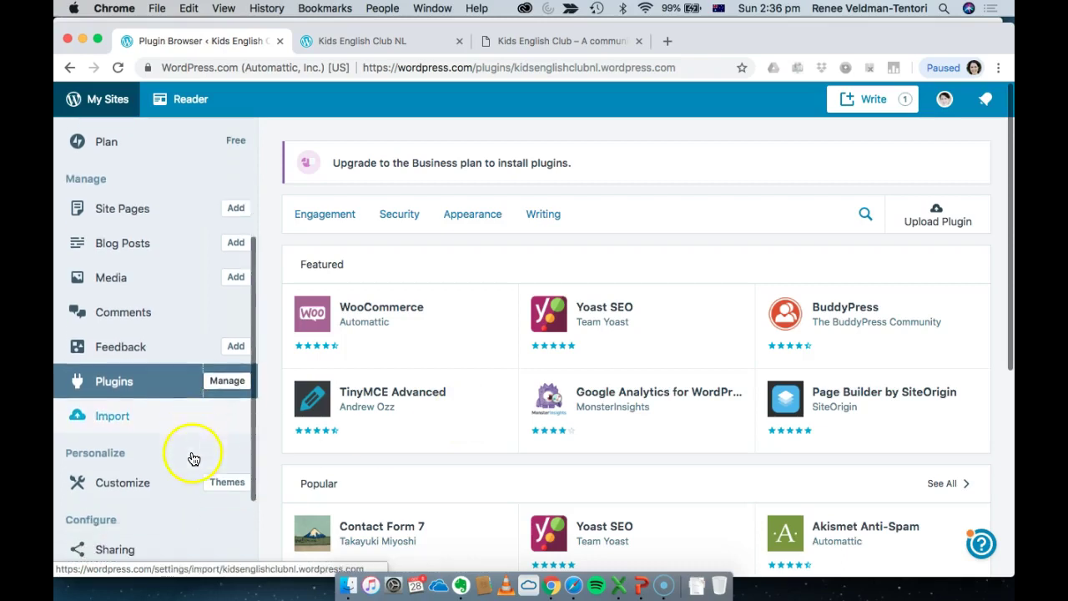
left_click(148, 412)
scroll(501, 279, "down", 1)
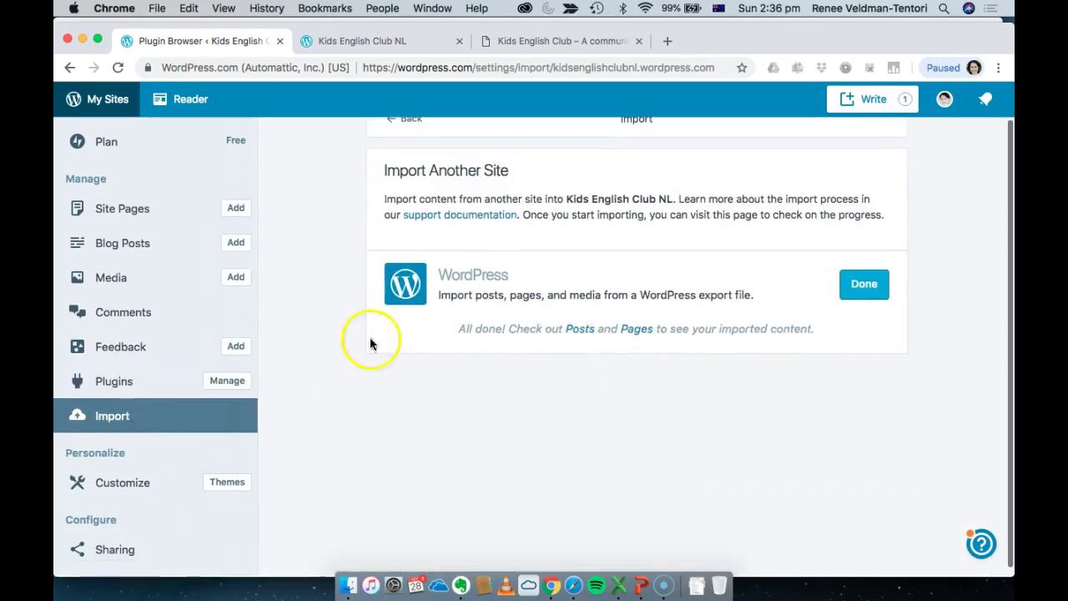
Compare the existing kidsenglishclub.nl homepage with the new kidsenglishclubnl.wordpress.com site
left_click(546, 41)
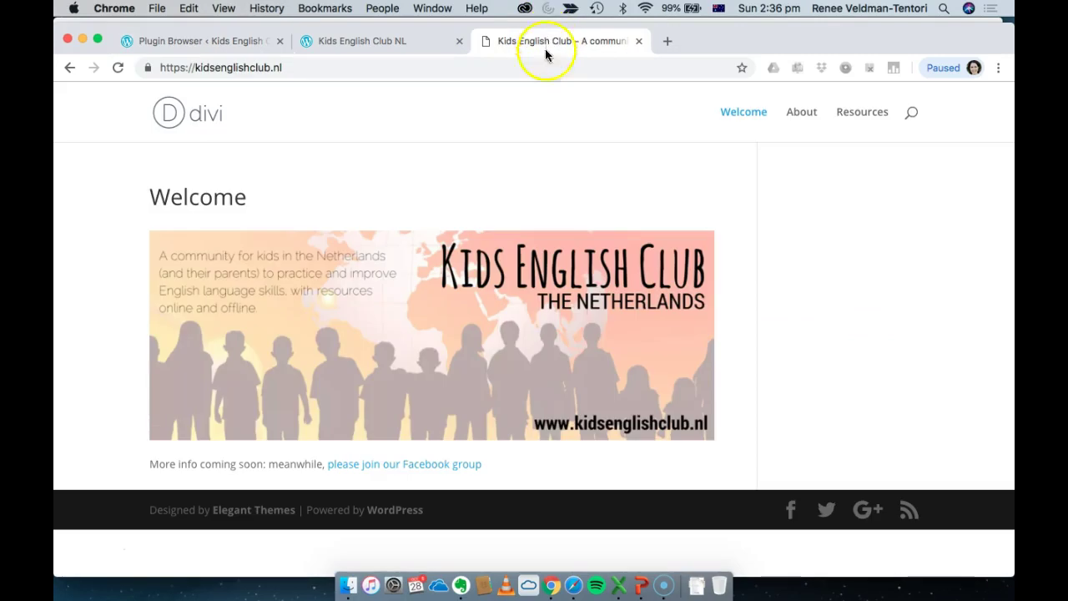
left_click(386, 42)
left_click(562, 40)
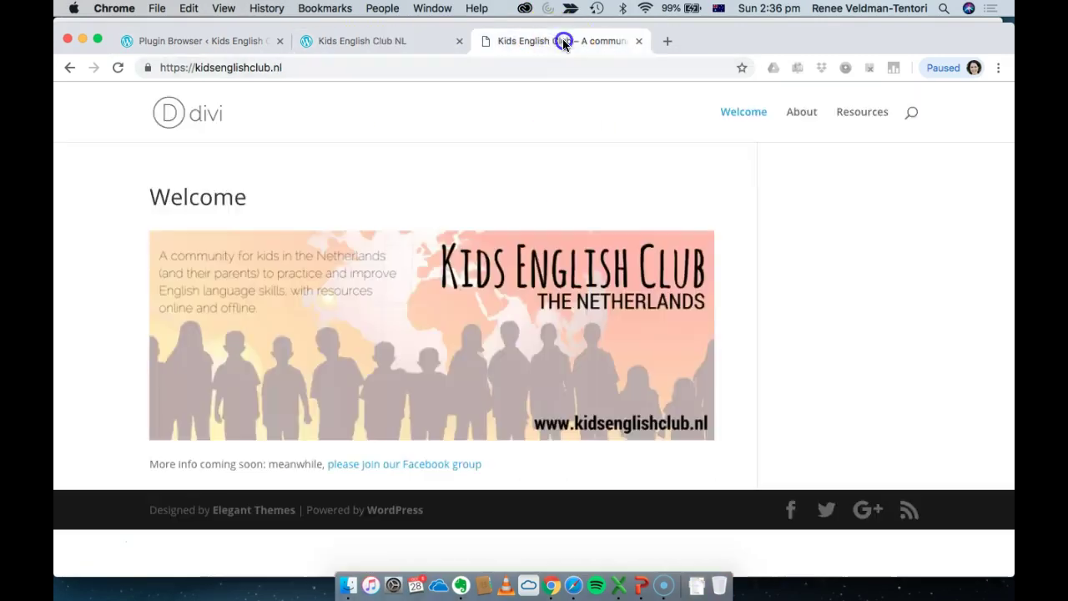
left_click(396, 44)
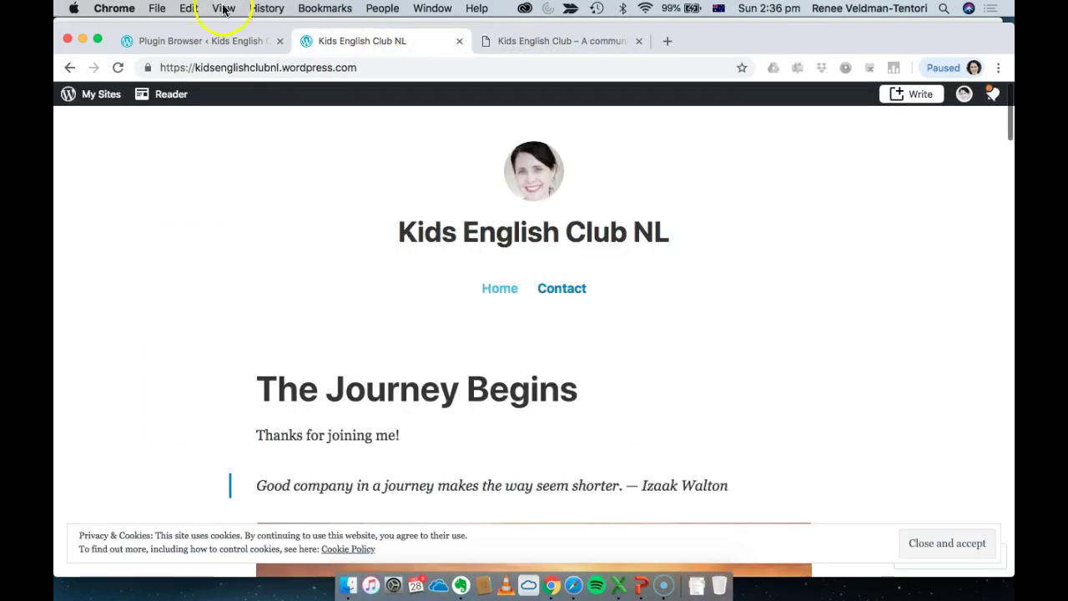
Return to the site dashboard, look over the customization options with the site preview, and close the customizer without changes
left_click(211, 43)
scroll(136, 400, "down", 3)
scroll(125, 356, "down", 1)
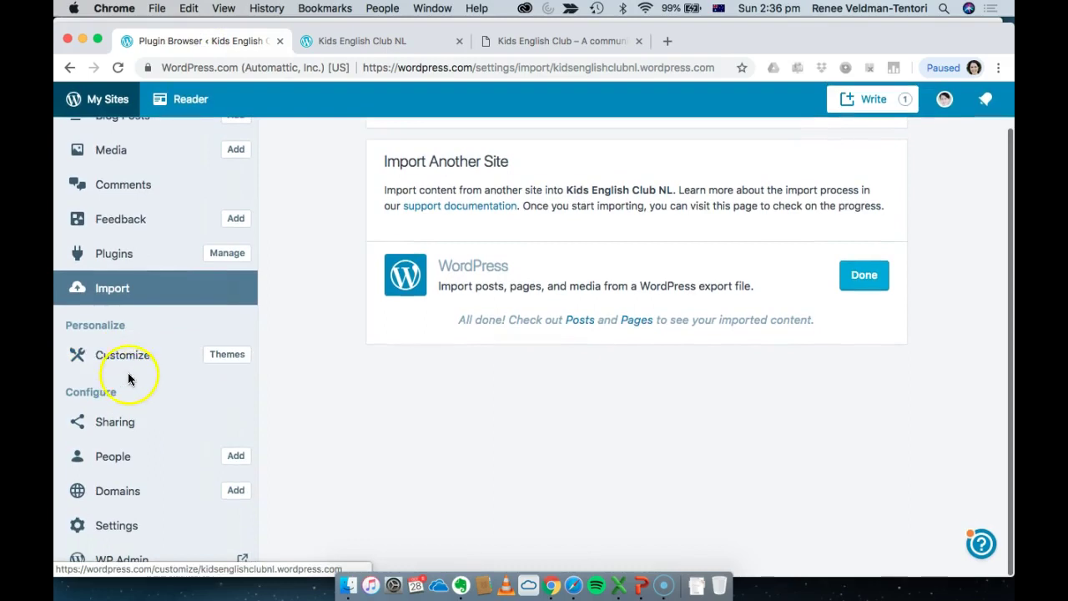
left_click(134, 359)
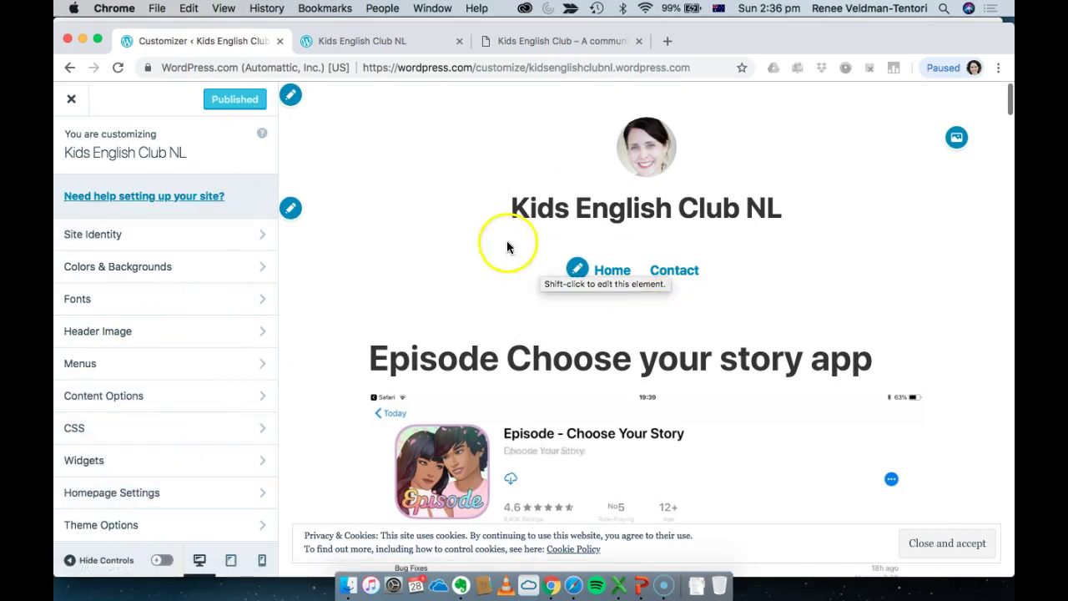
left_click(71, 100)
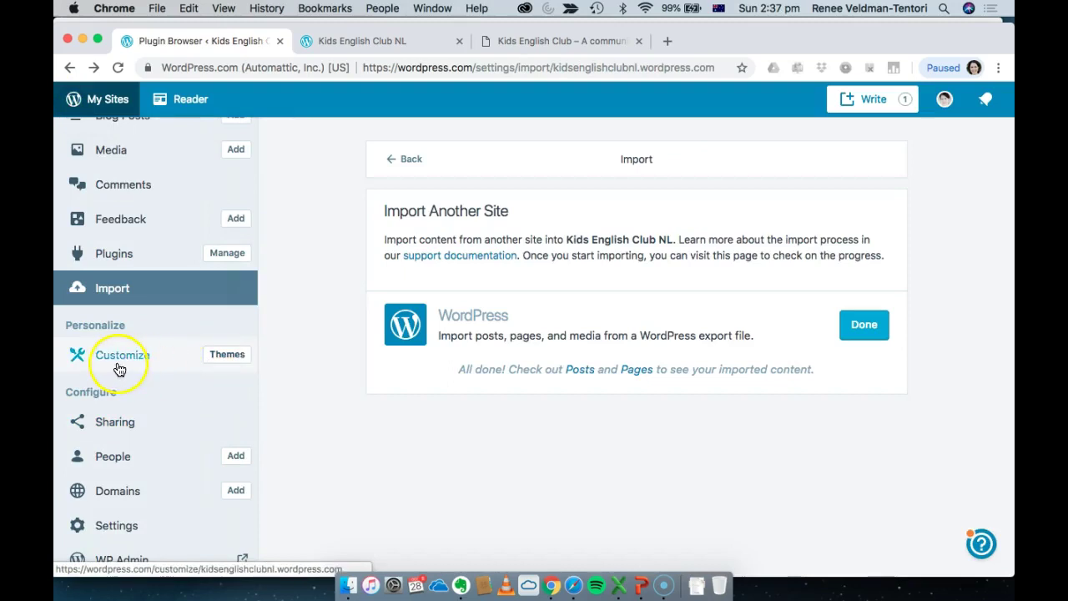
Open the site's theme browser and filter the WordPress.com themes to free ones only
left_click(233, 357)
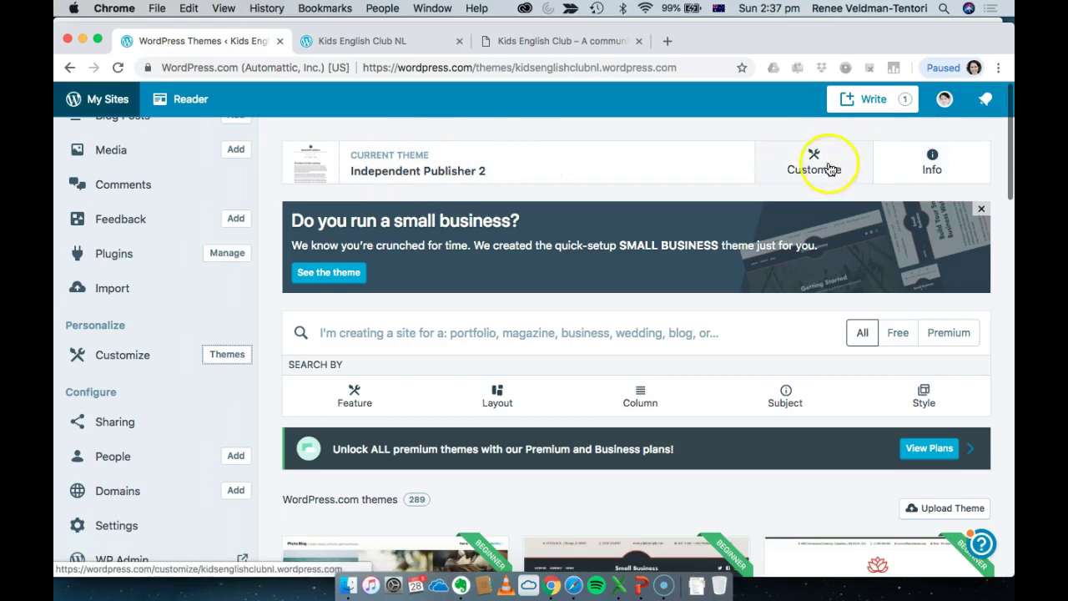
scroll(782, 381, "down", 3)
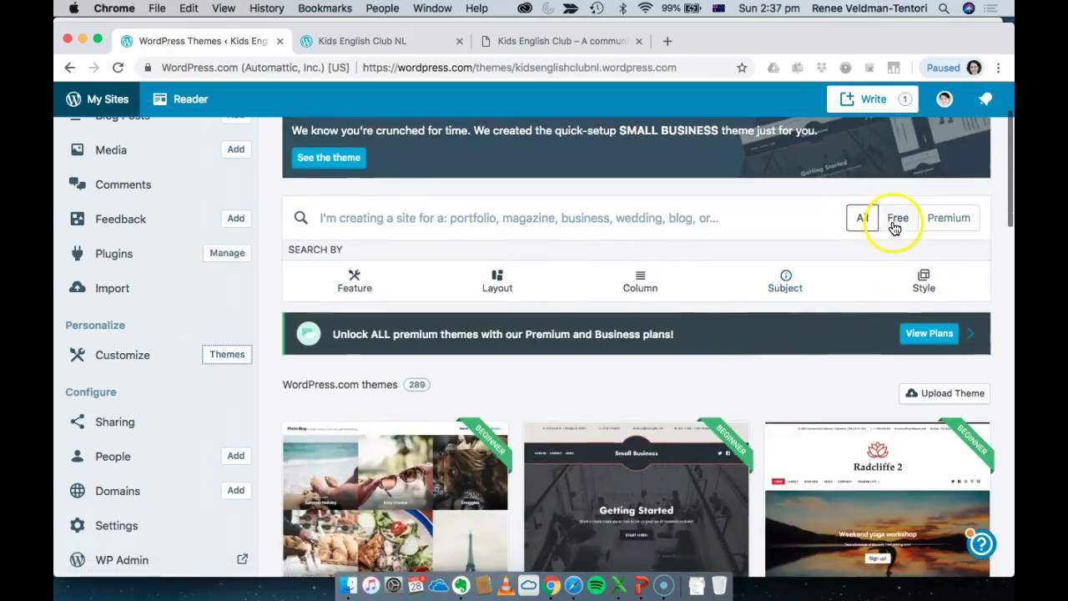
left_click(893, 220)
left_click(899, 336)
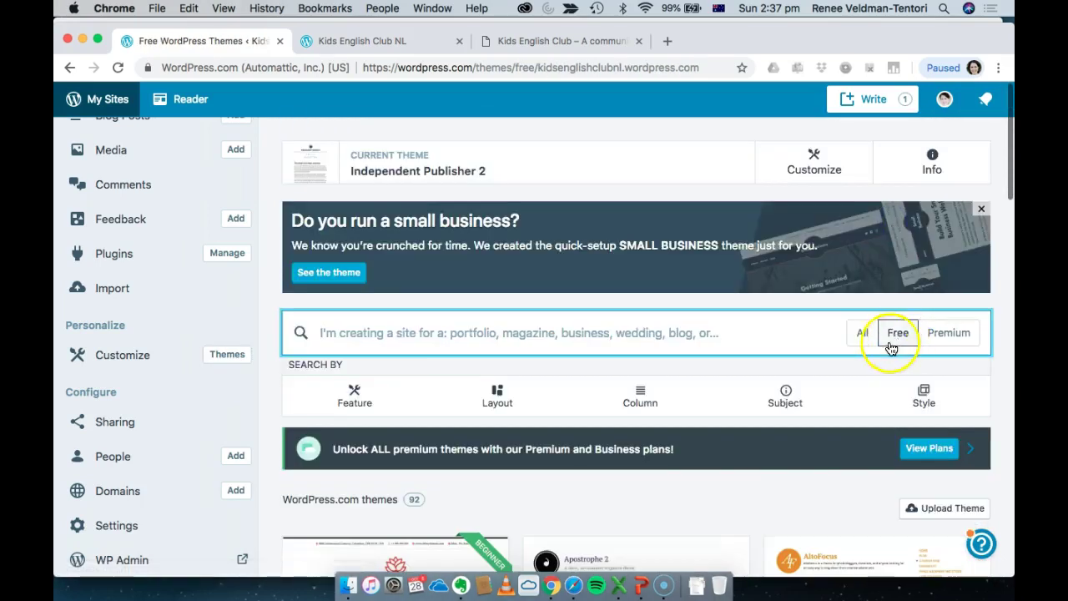
scroll(855, 424, "down", 4)
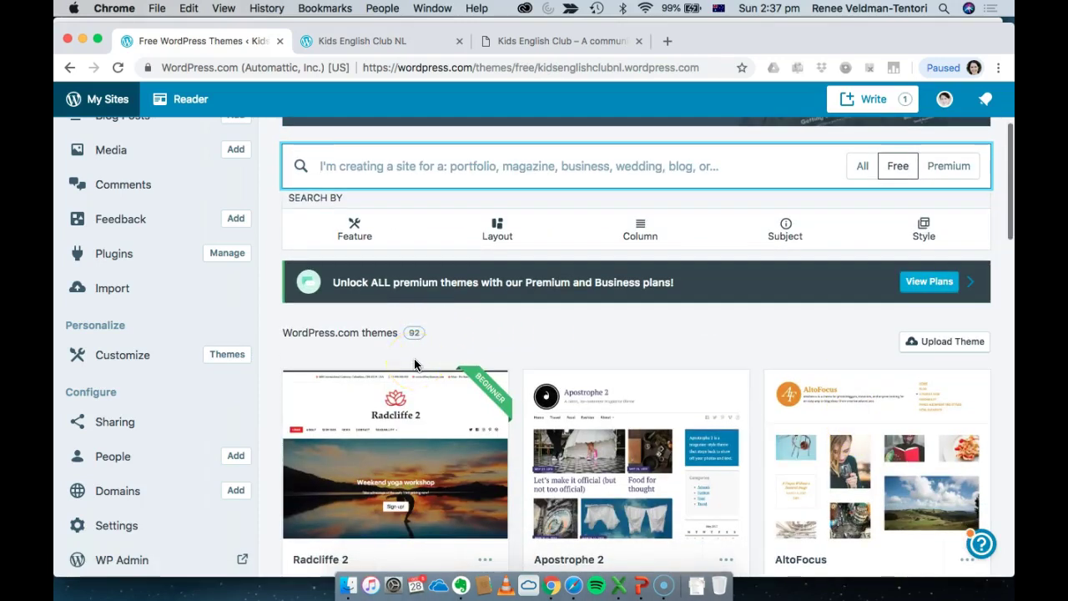
Examine the free theme previews, comparing layouts such as Radcliffe 2, Apostrophe 2, Penscratch 2, Baskerville 2 and Dara
scroll(414, 365, "down", 3)
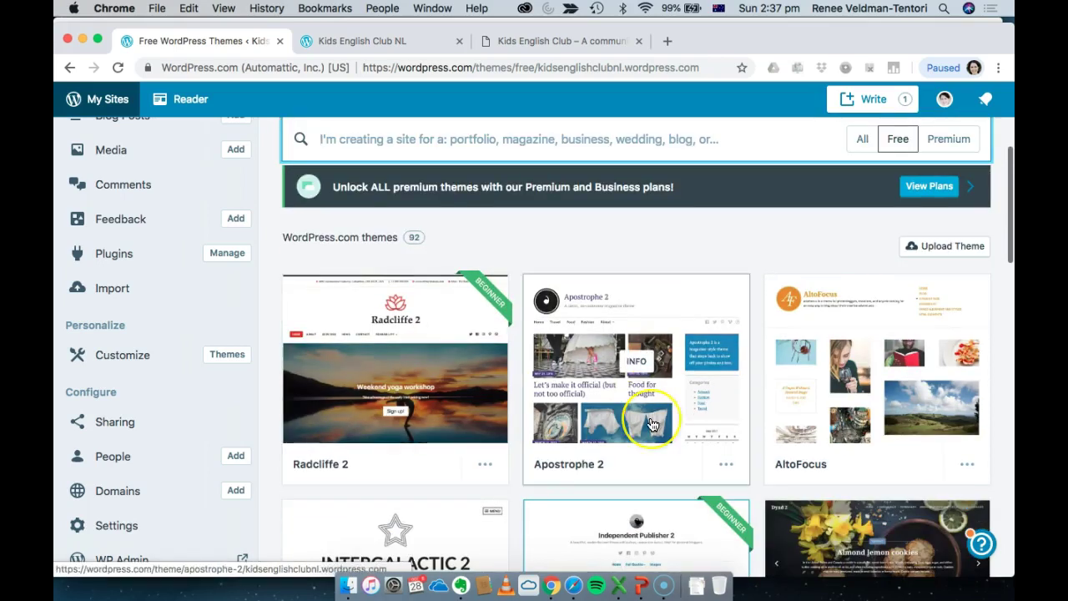
scroll(649, 424, "down", 2)
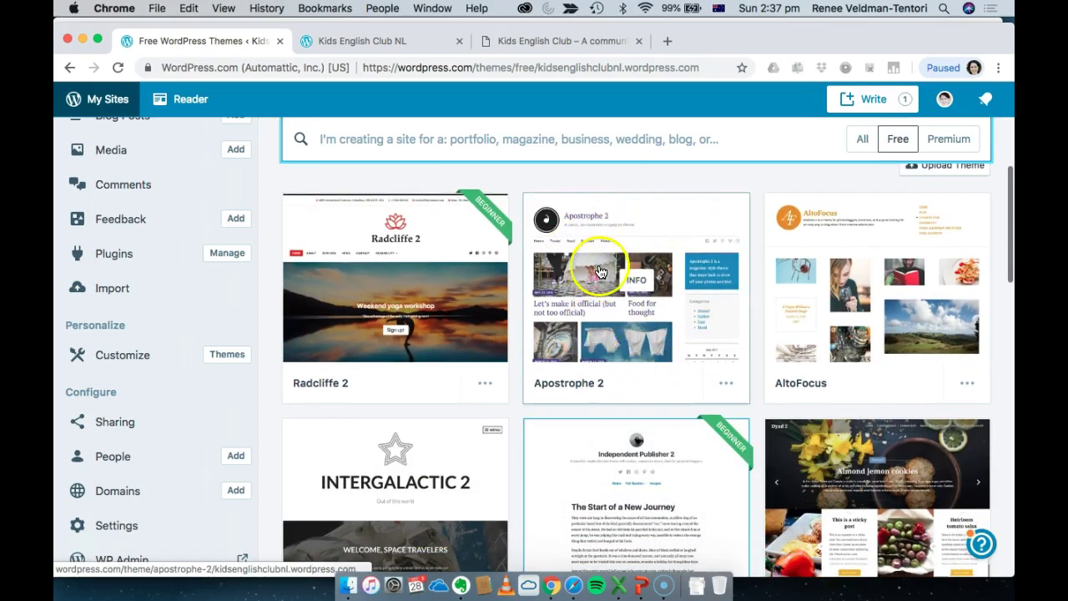
scroll(165, 419, "up", 3)
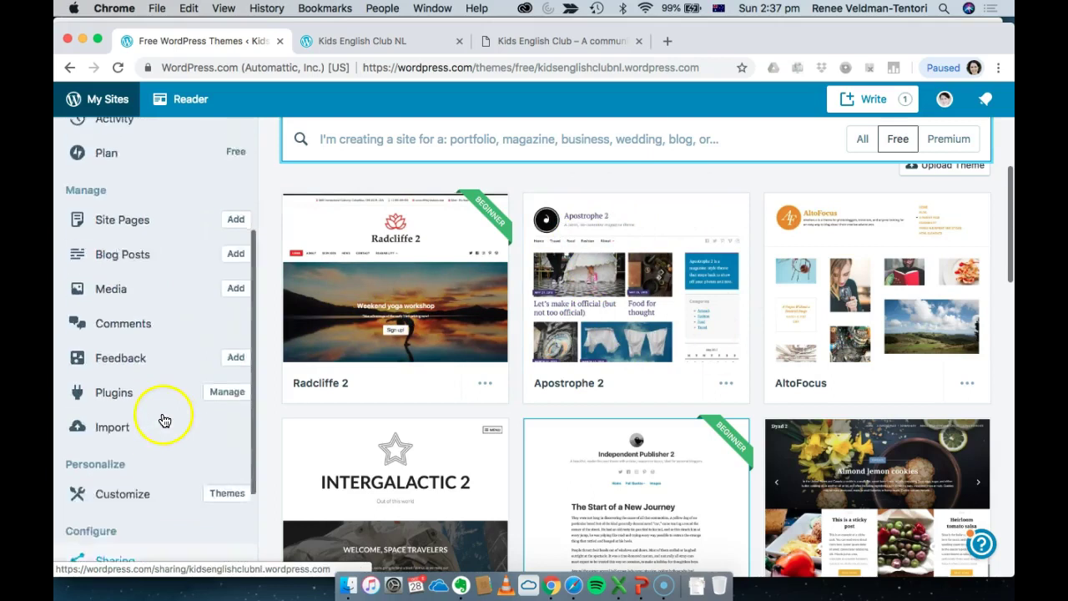
scroll(164, 420, "up", 3)
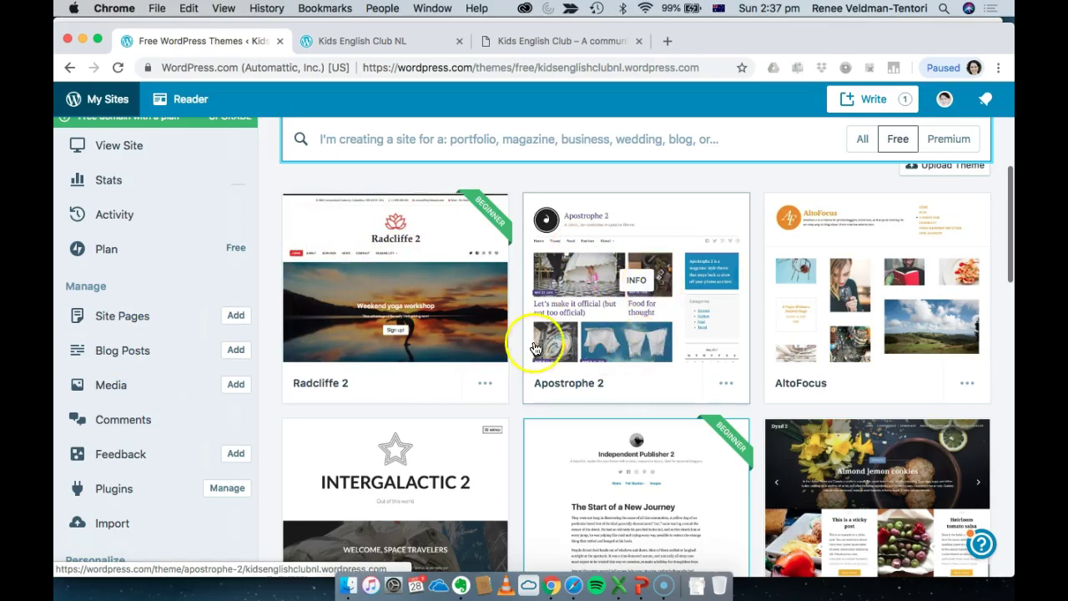
scroll(810, 317, "down", 3)
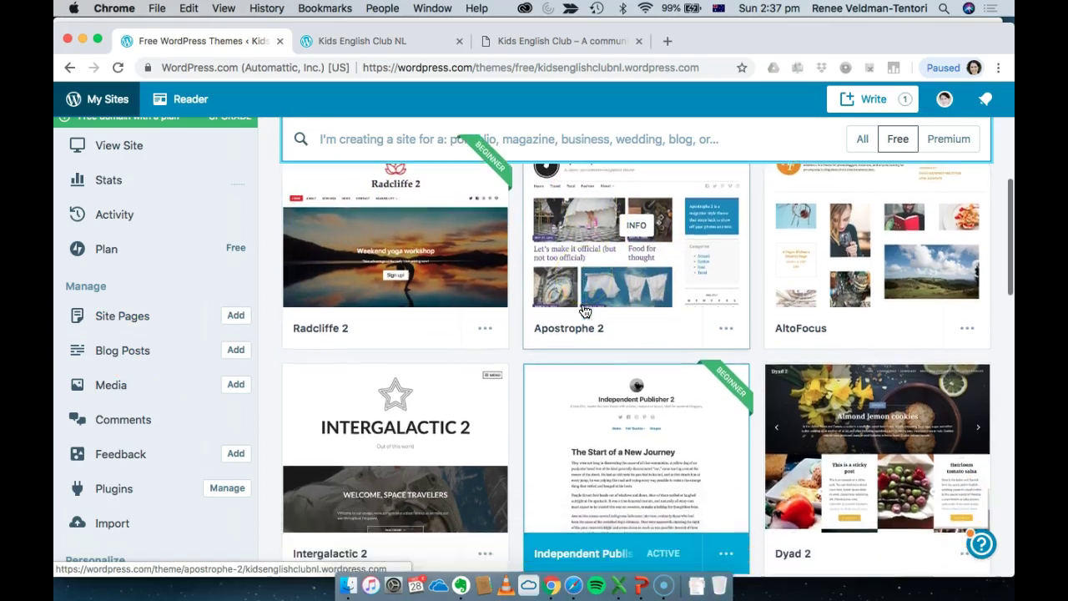
scroll(553, 381, "down", 8)
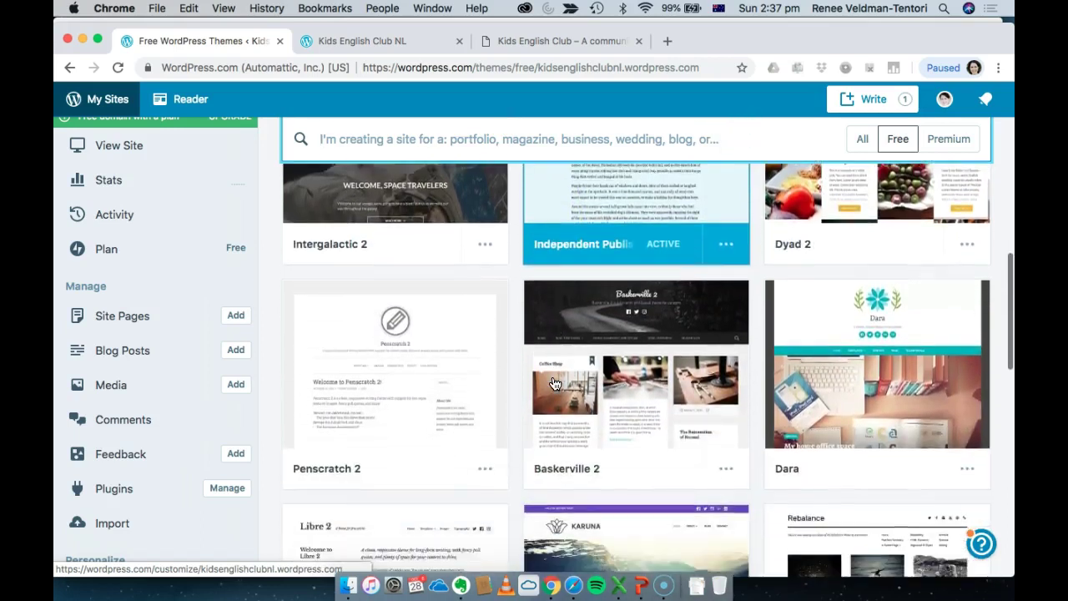
left_click(656, 357)
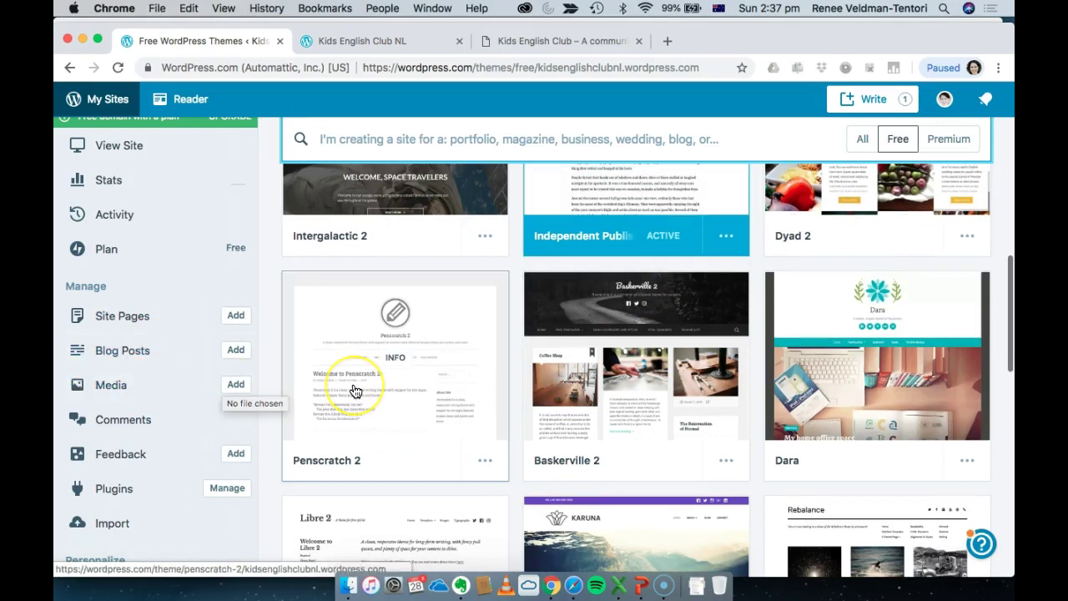
scroll(355, 390, "down", 3)
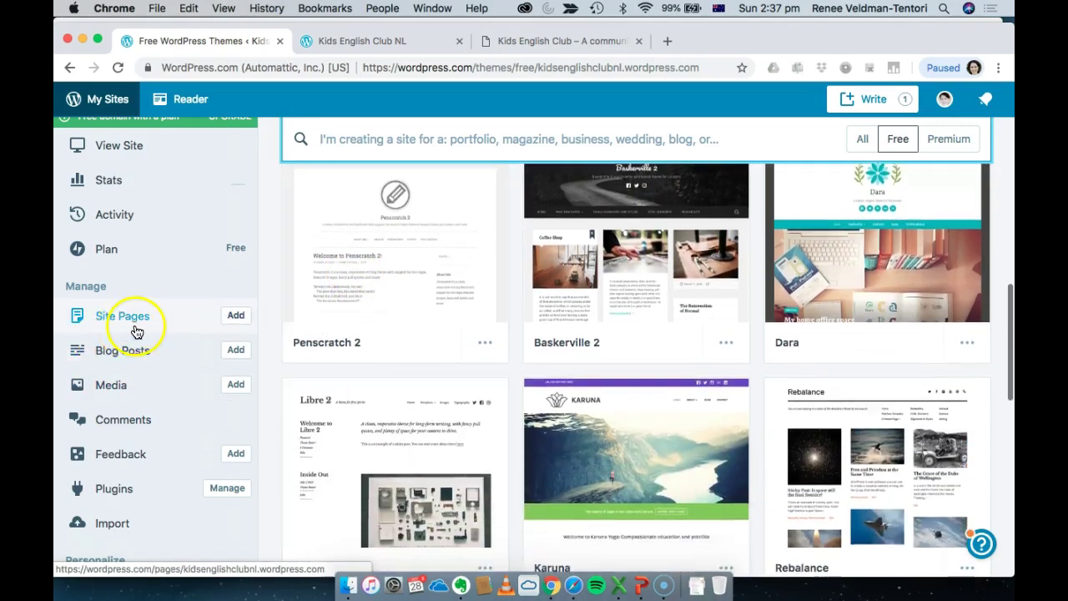
Check the site pages, view the featured image setting of the "Episode Choose your story app" blog post, and return to the posts list
left_click(136, 331)
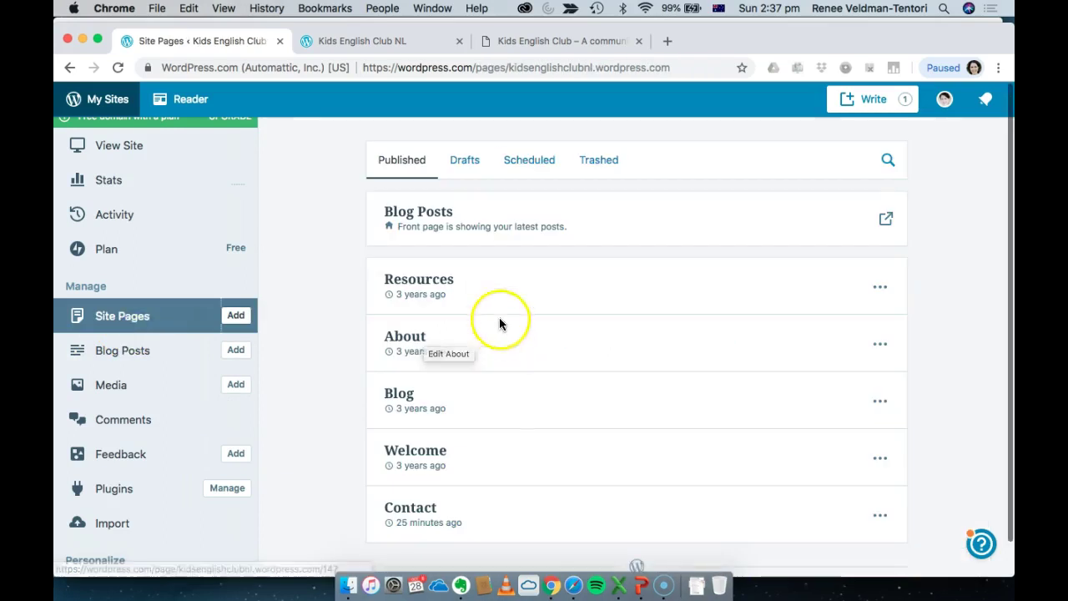
left_click(119, 343)
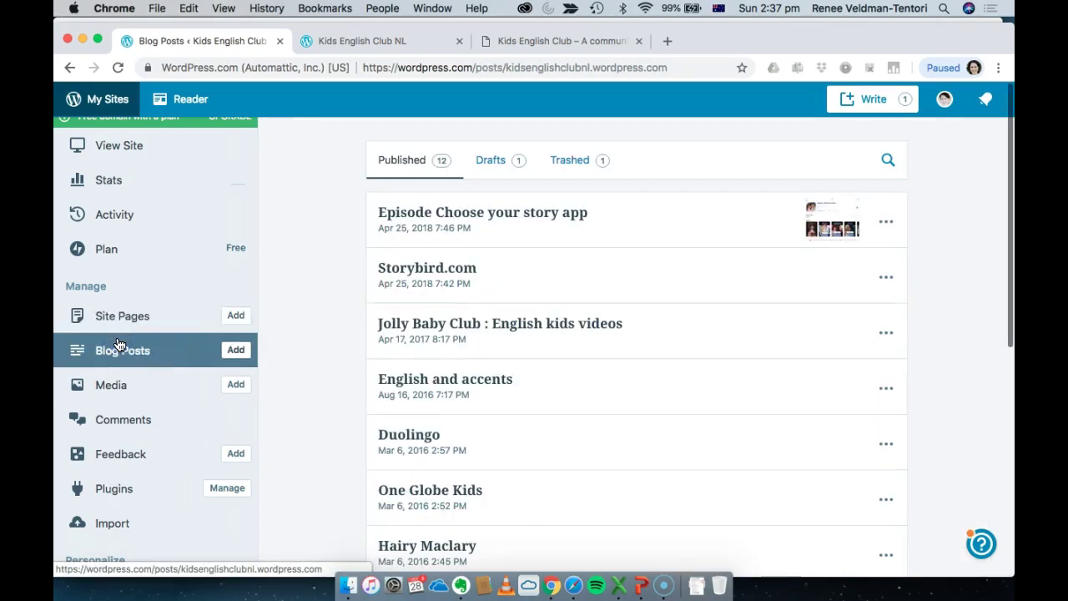
left_click(665, 227)
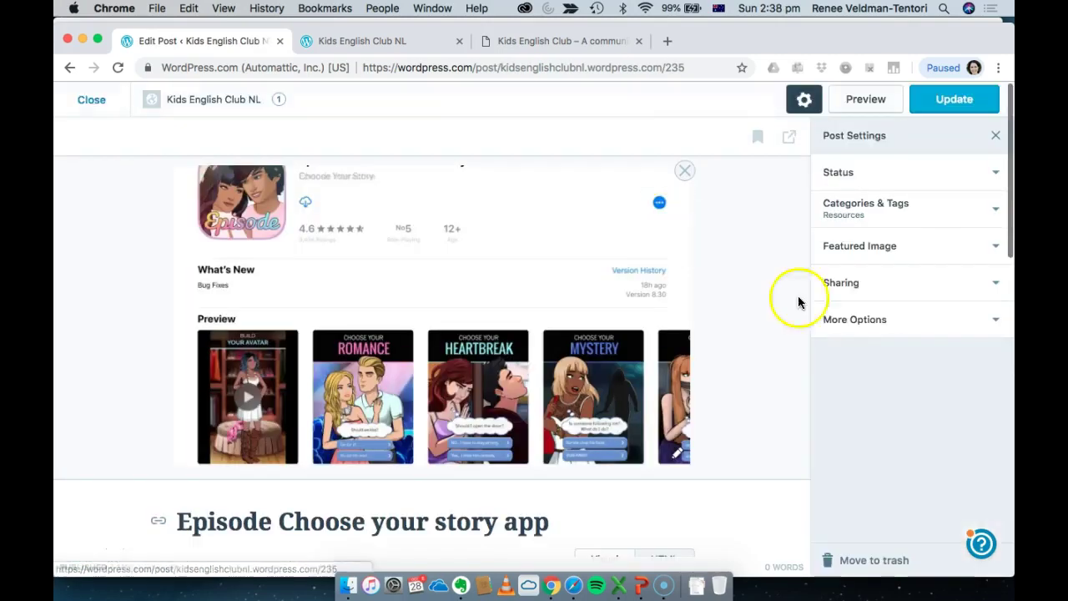
left_click(933, 248)
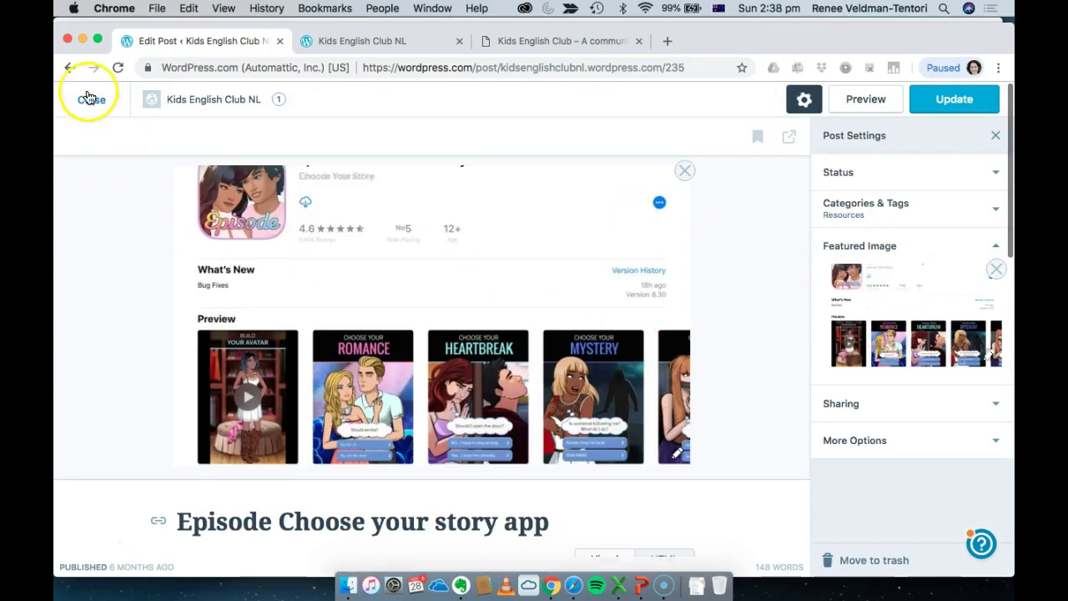
left_click(69, 68)
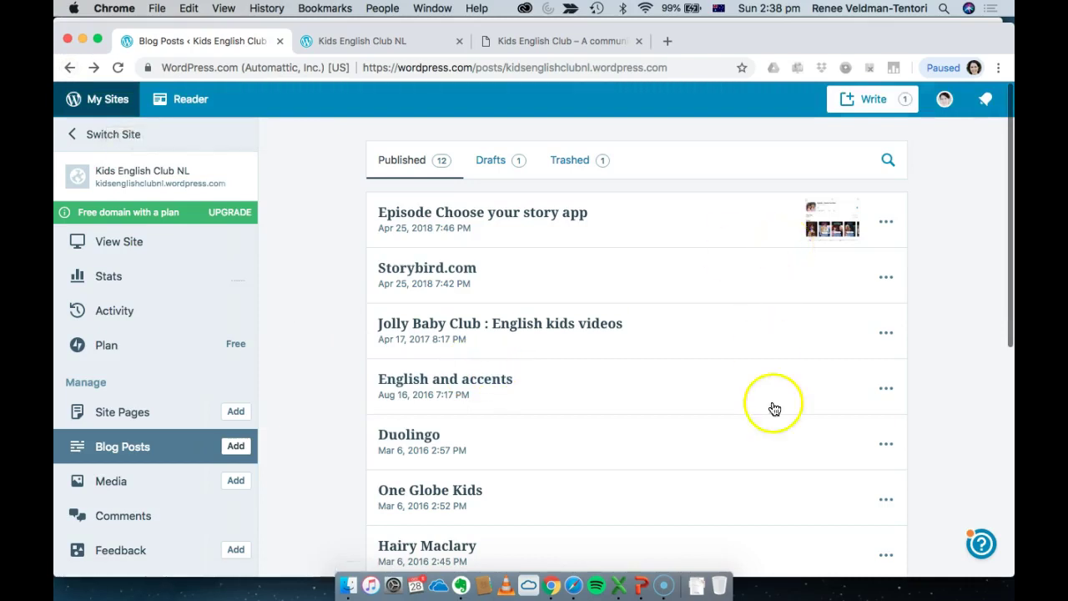
Compare the site pages with the published blog posts, reading down to the oldest post
scroll(767, 384, "down", 2)
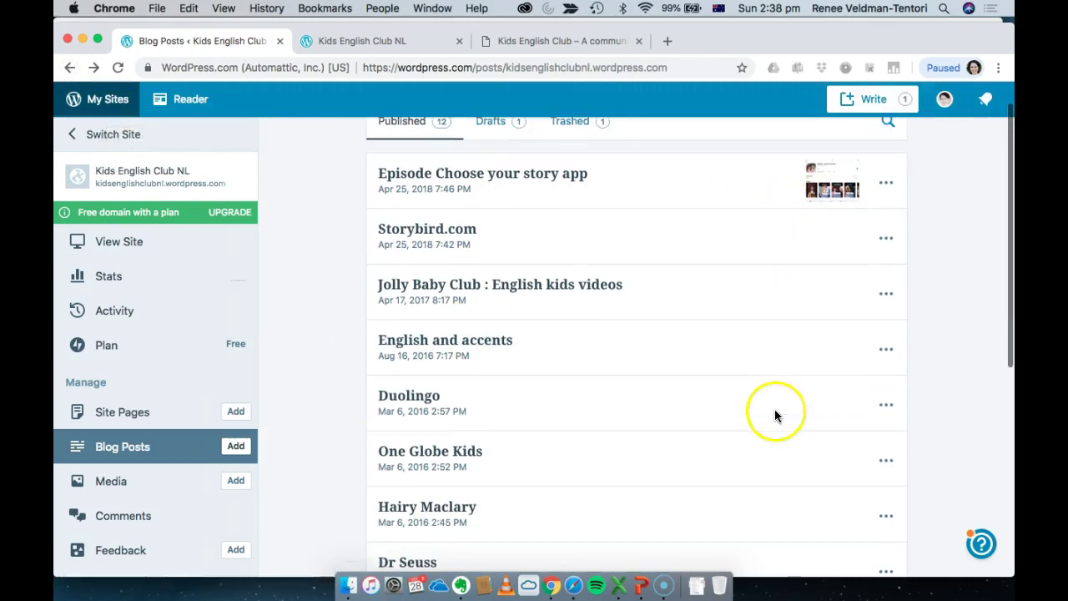
left_click(138, 418)
left_click(150, 452)
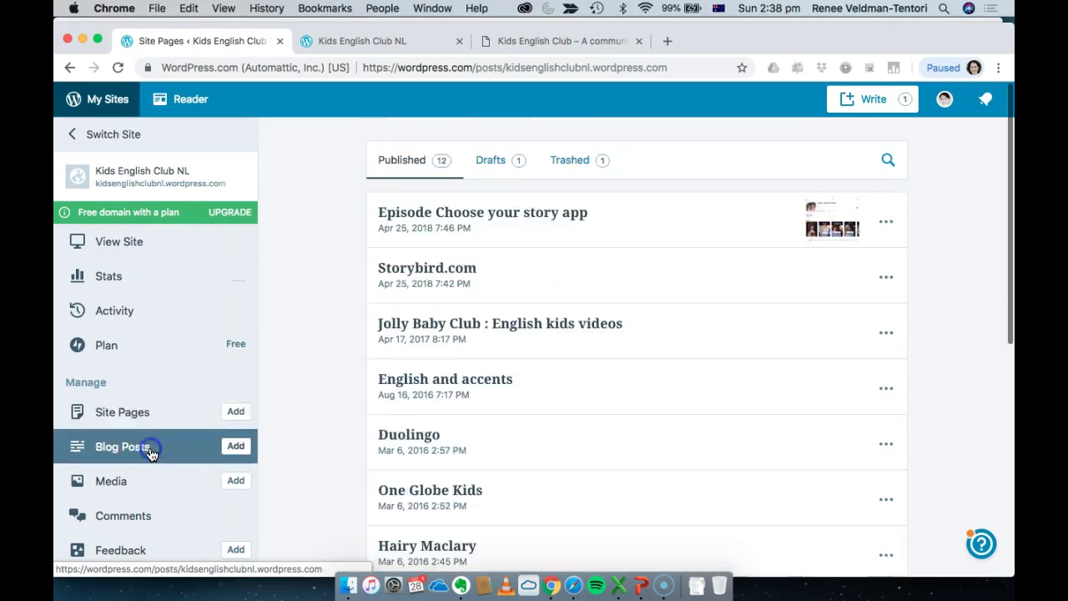
scroll(426, 474, "down", 3)
scroll(426, 474, "down", 5)
left_click(146, 430)
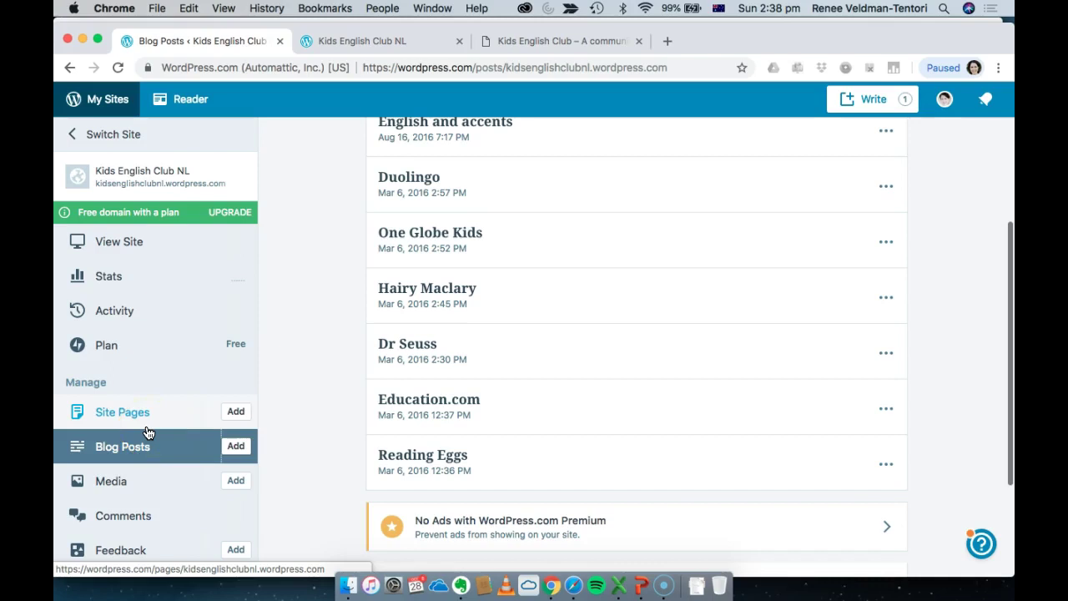
scroll(148, 432, "down", 5)
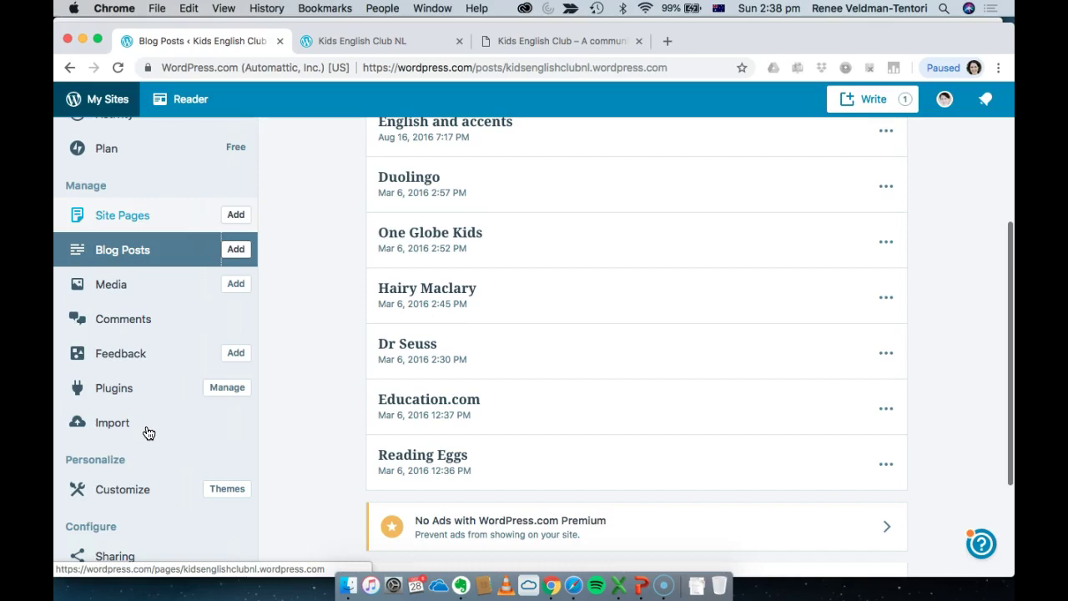
right_click(144, 421)
Open the media library and switch its source to the free photo library
left_click(116, 288)
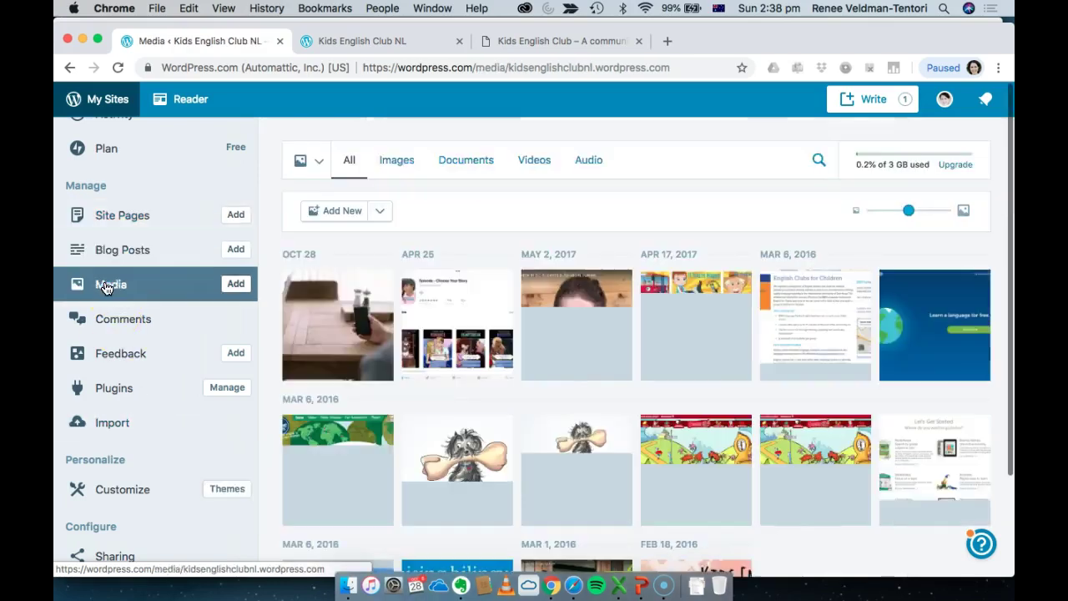
left_click(319, 162)
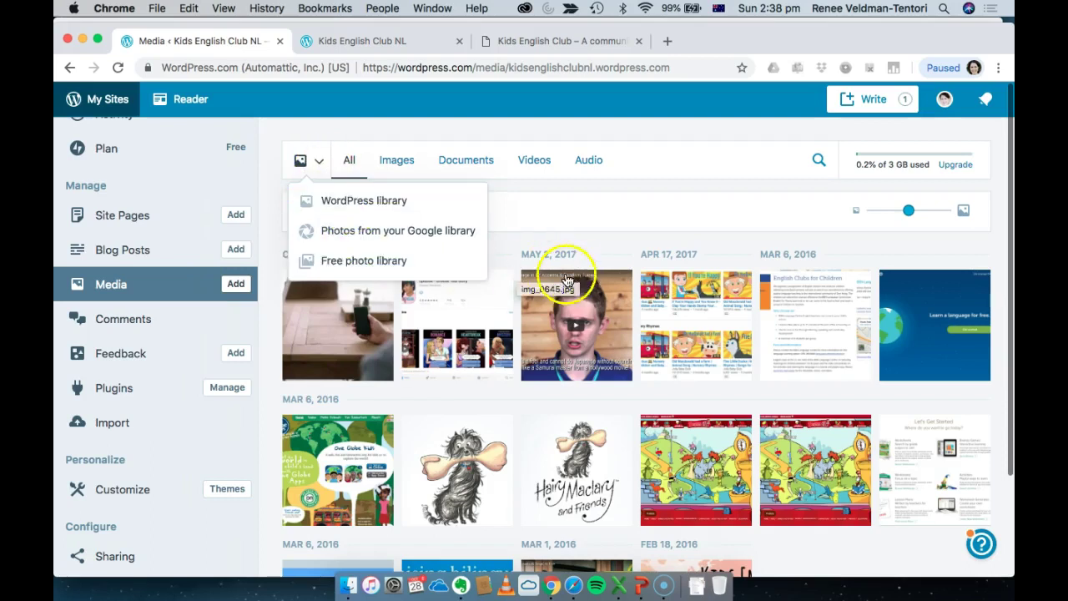
left_click(381, 262)
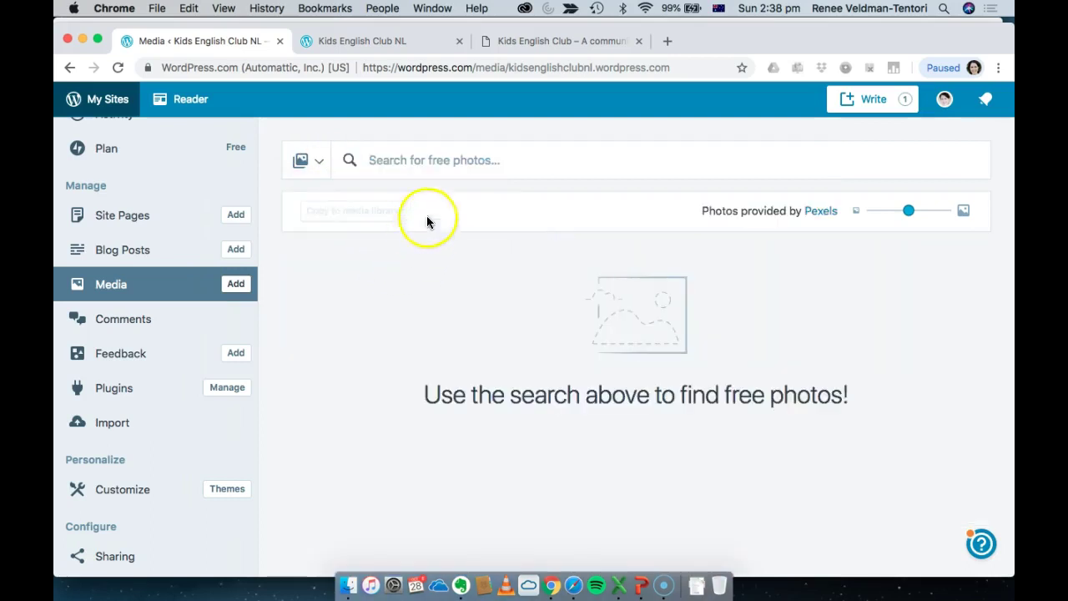
Search the free photo library for "children" and browse the photos found
left_click(457, 169)
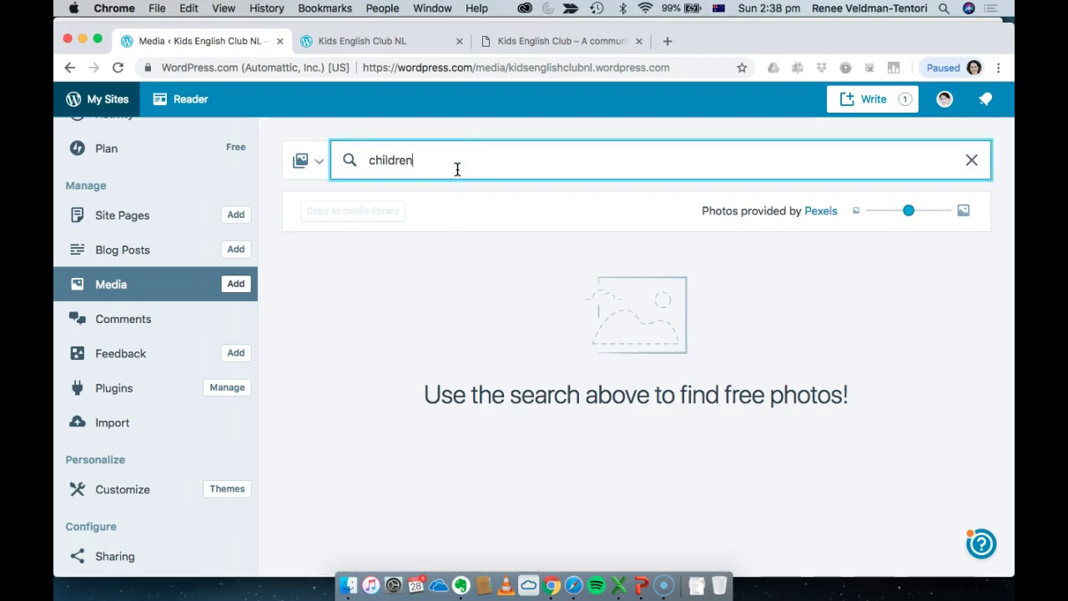
scroll(529, 424, "down", 10)
scroll(532, 414, "down", 5)
scroll(533, 415, "up", 15)
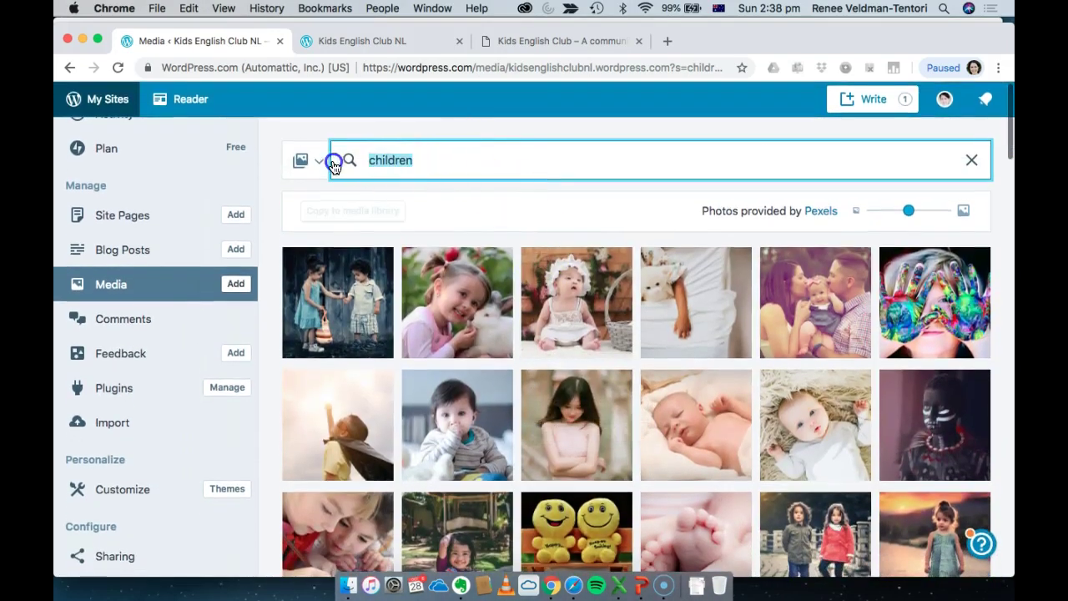
Replace the free photo search with "flower", followed by "clouds", and view the matching photos
key("BackSpace")
type("flower")
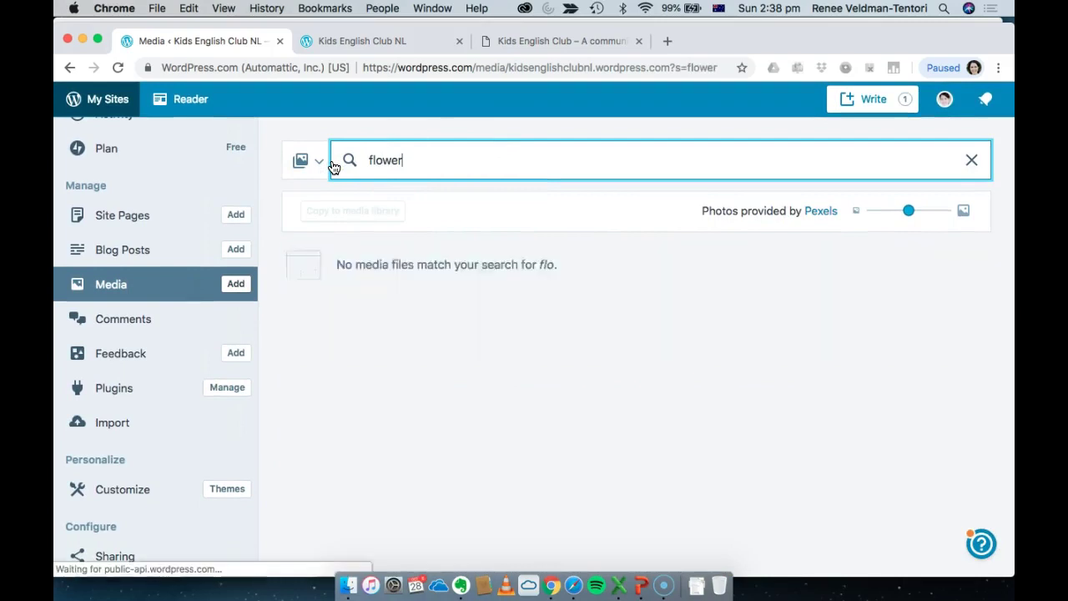
double_click(372, 162)
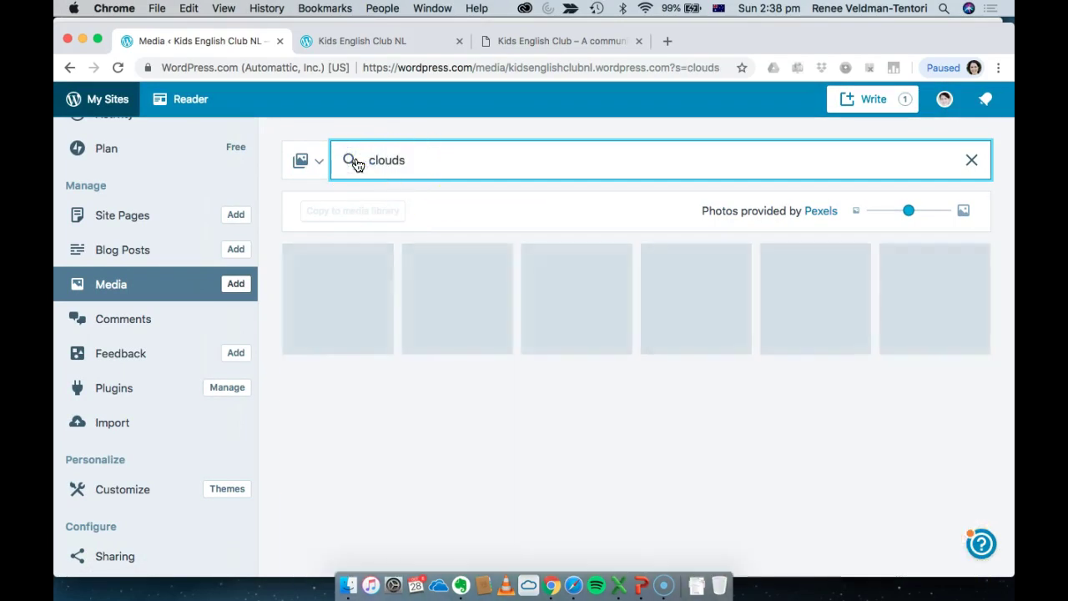
left_click(458, 330)
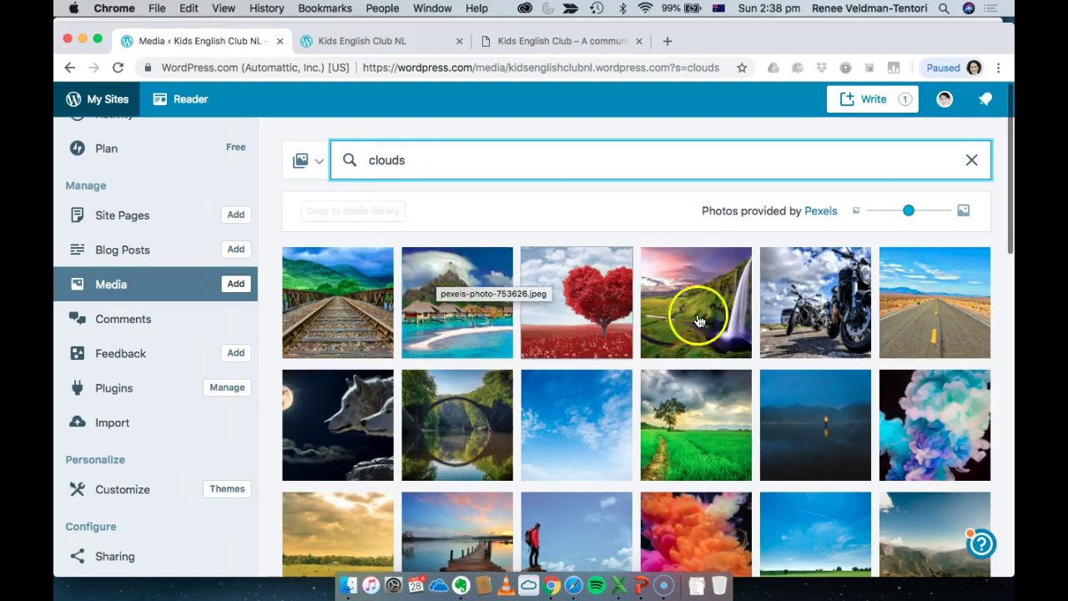
Open the Pexels provider site from the photo library and visit pixabay.com and unsplash.com in the same tab
left_click(823, 213)
left_click(310, 67)
type("pixa")
key("Return")
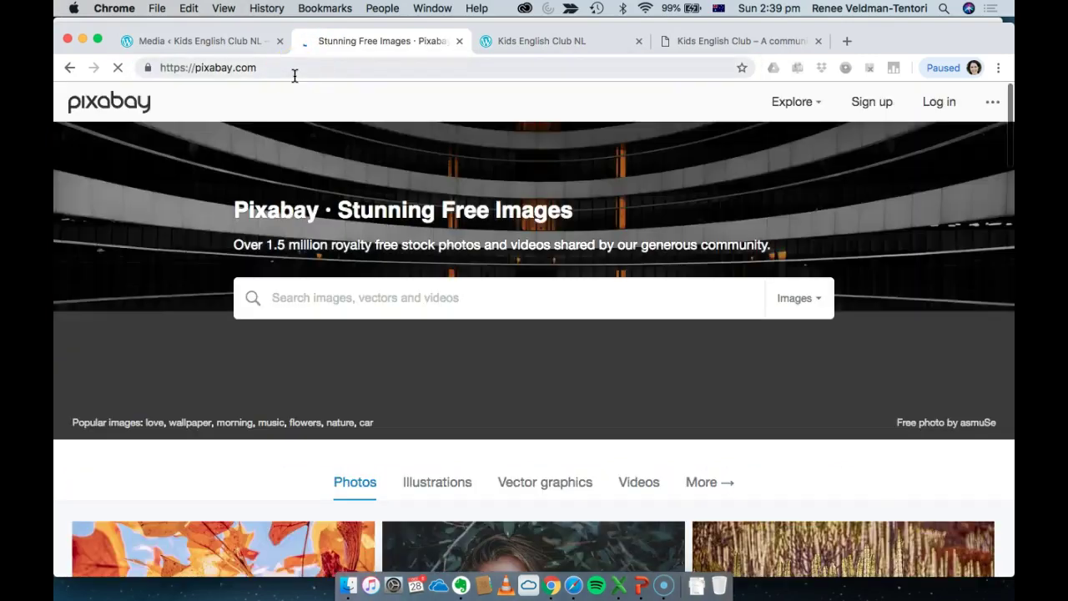
left_click(294, 75)
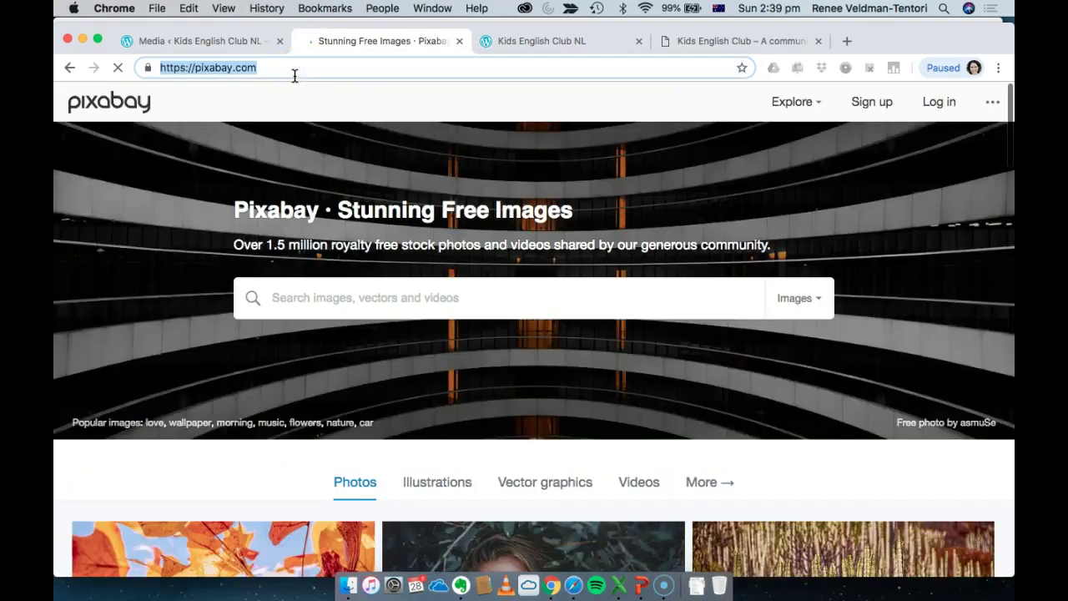
type("unsplash.")
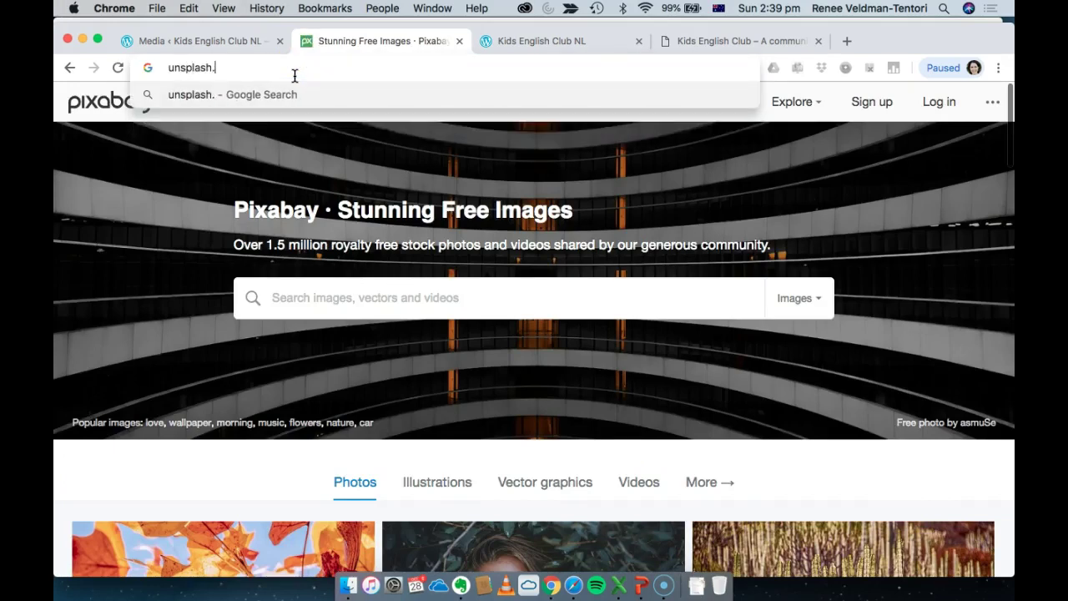
type("com")
key("Return")
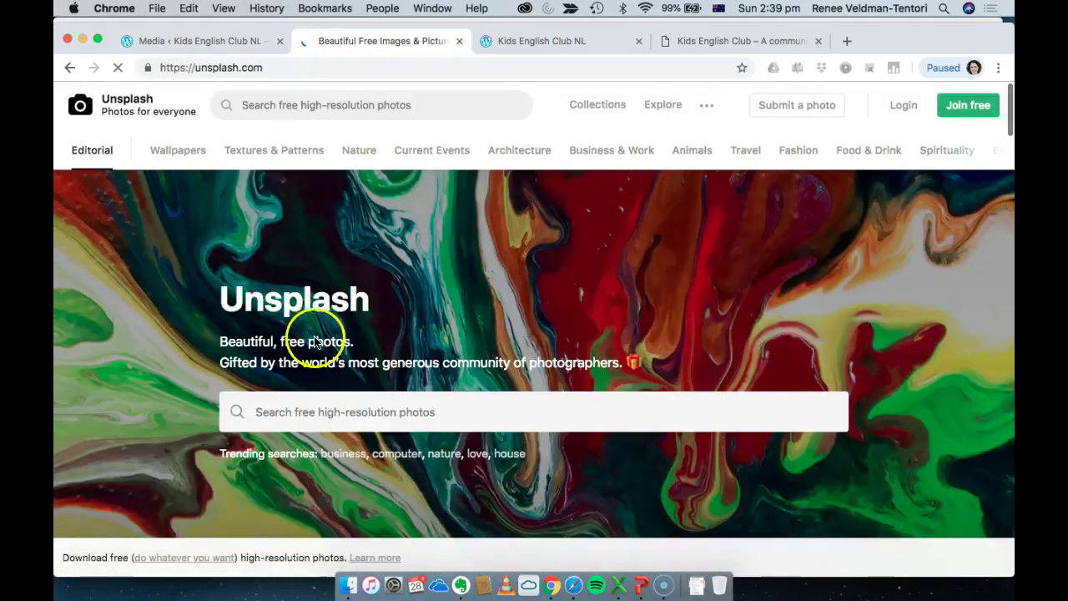
Return to the WordPress dashboard tab and view the site's Sharing, People and Domains pages
left_click(213, 43)
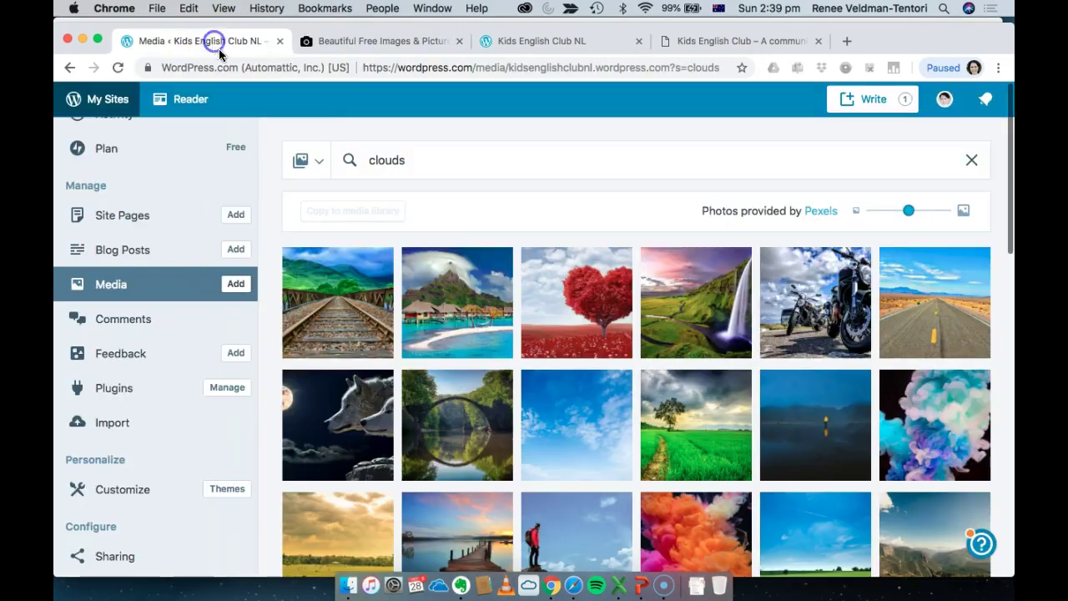
scroll(135, 440, "down", 2)
scroll(135, 440, "down", 1)
left_click(123, 433)
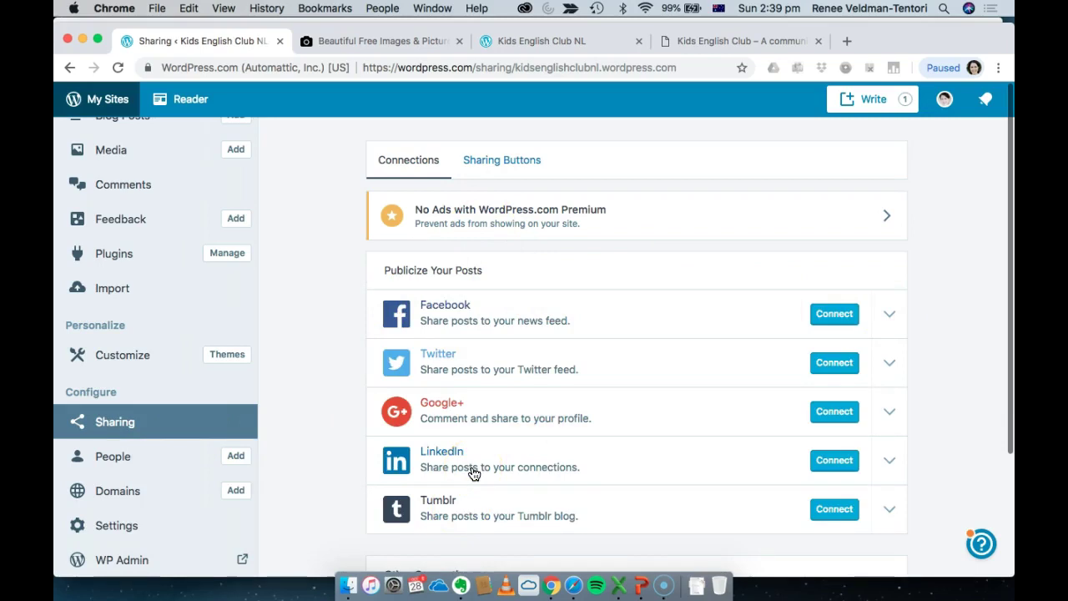
left_click(142, 459)
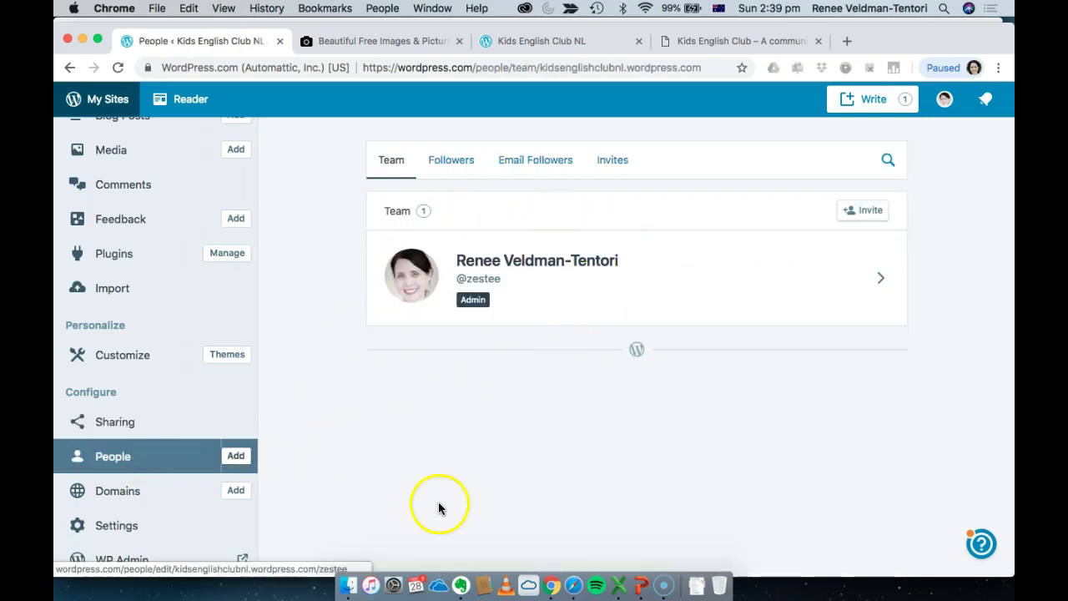
left_click(153, 498)
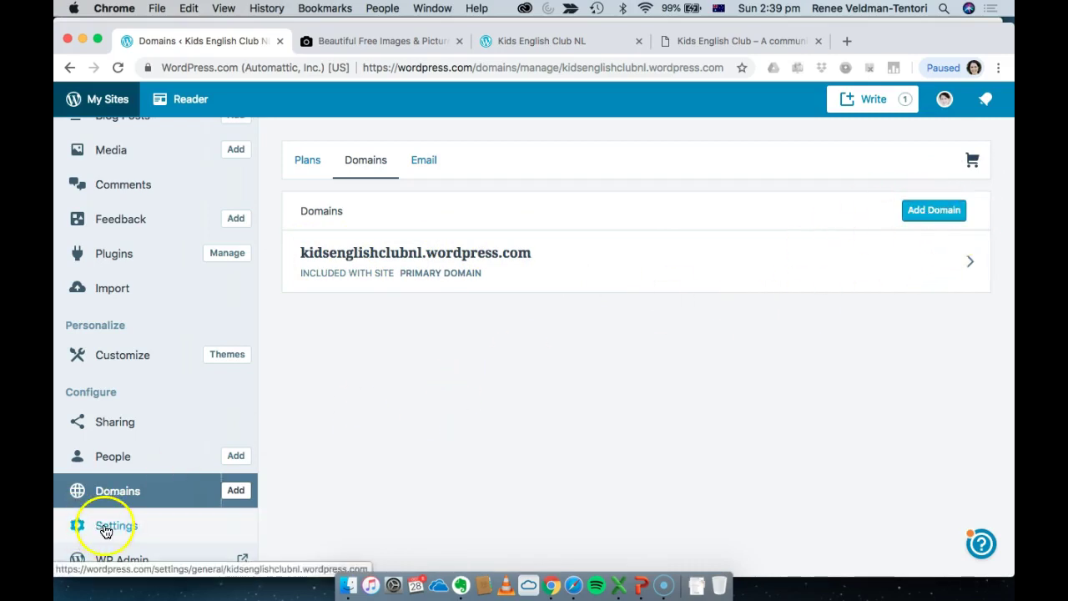
Open the general site settings, read down to the Site Tools section and return to the Site Profile
left_click(139, 532)
scroll(538, 487, "down", 10)
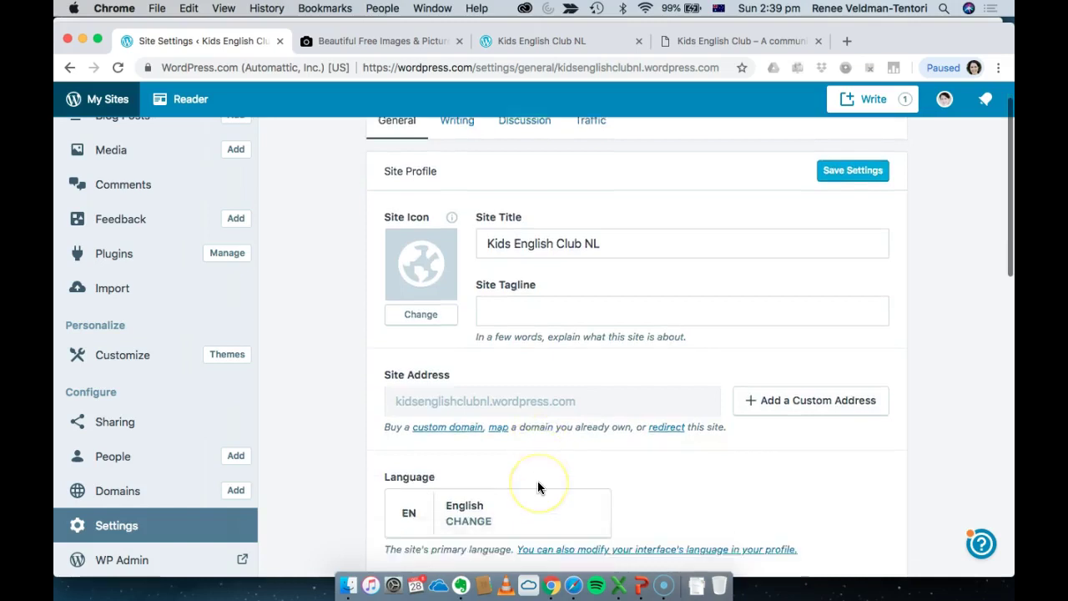
scroll(538, 487, "down", 5)
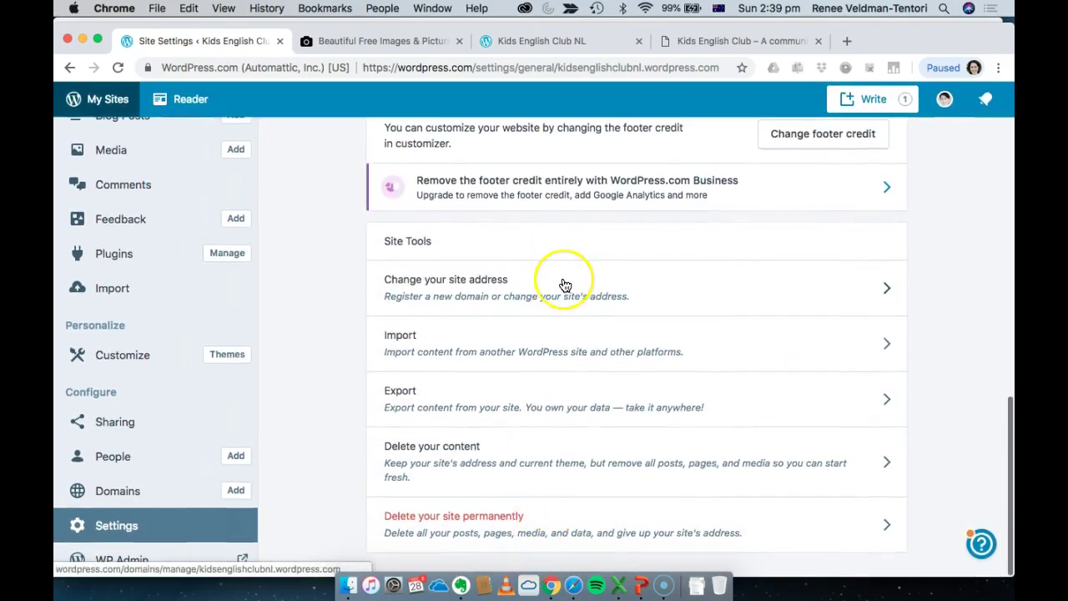
scroll(562, 287, "up", 10)
scroll(565, 286, "up", 4)
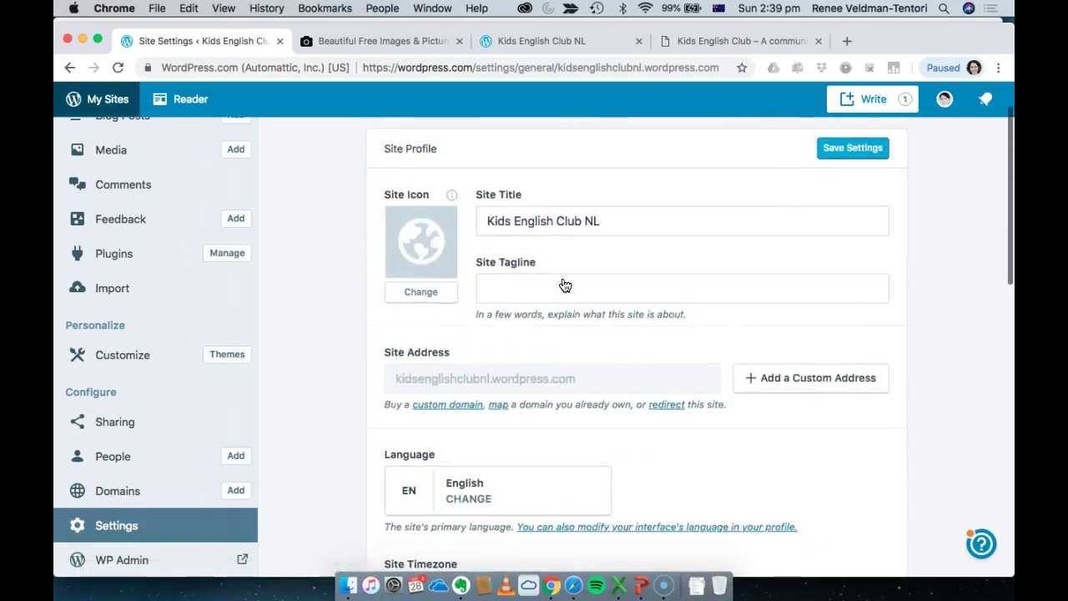
Set the site tagline to "Resources for international children living in the Netherlands" and save the settings
left_click(536, 288)
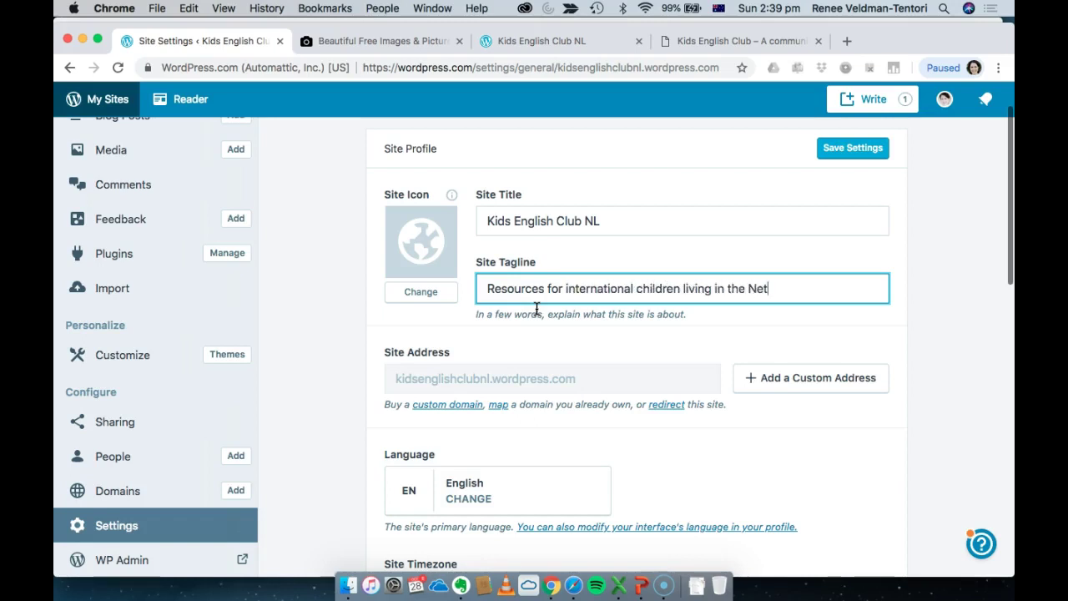
left_click(870, 144)
scroll(171, 463, "down", 1)
scroll(171, 461, "up", 1)
scroll(166, 425, "down", 1)
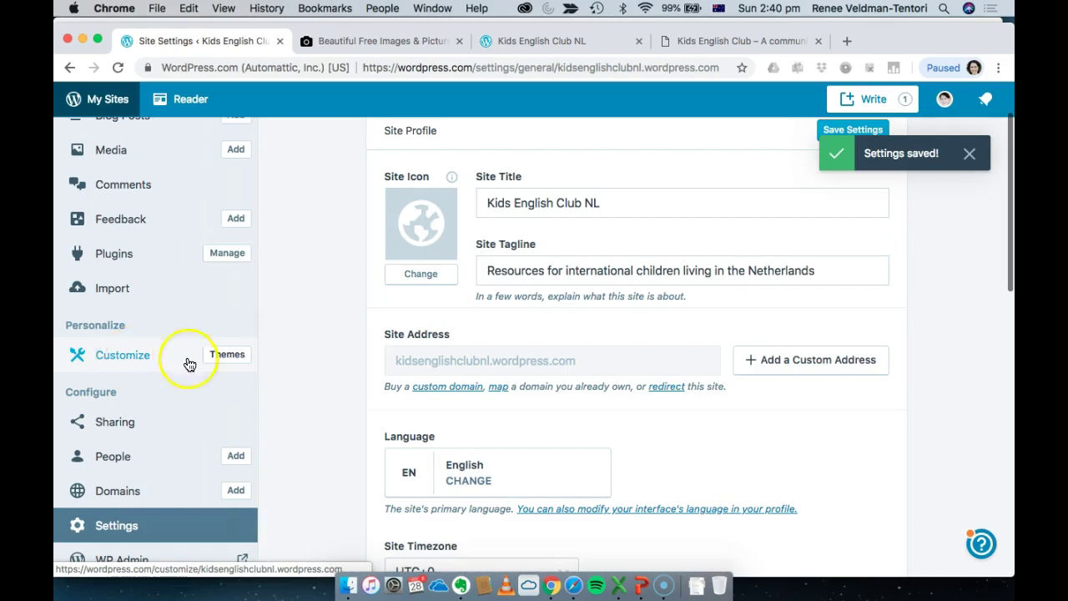
Try to open the themes and customizer pages, choosing to stay on the settings page each time, and save the settings again
left_click(236, 357)
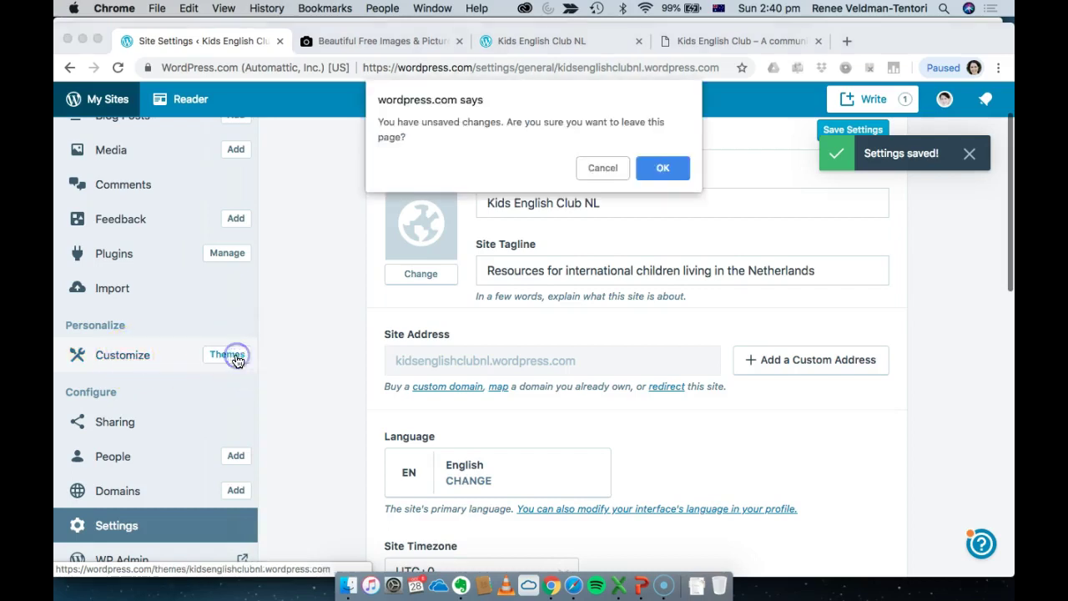
left_click(602, 169)
left_click(841, 131)
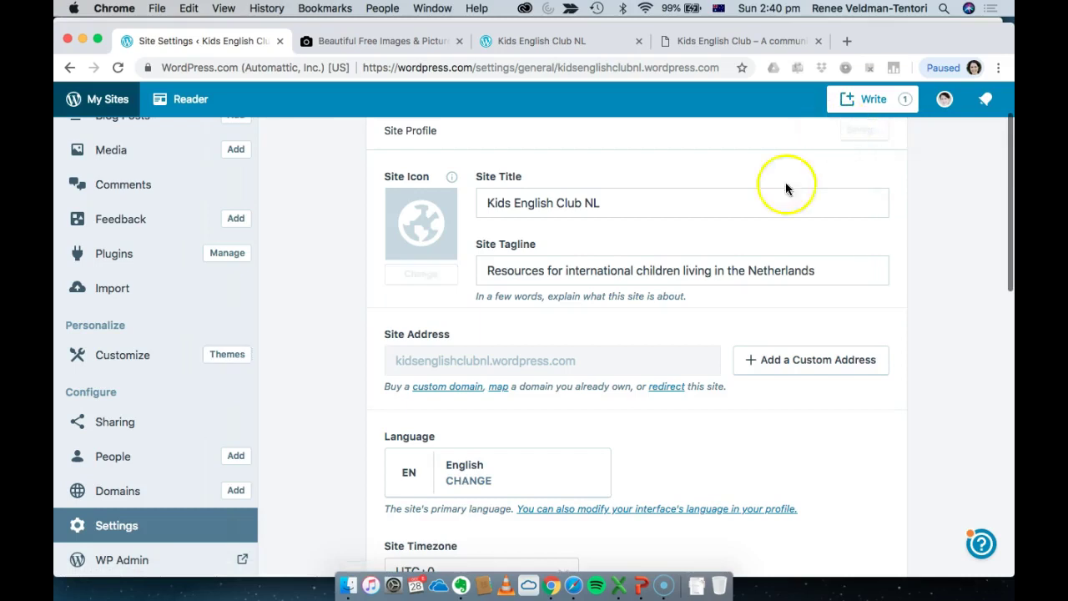
scroll(121, 365, "down", 2)
left_click(117, 366)
left_click(604, 167)
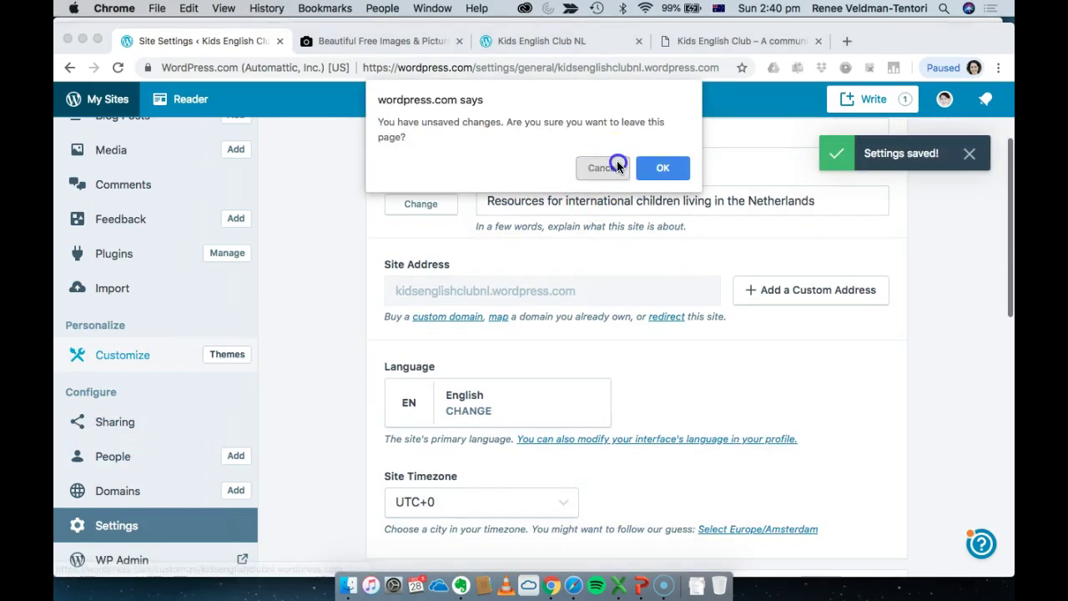
left_click(970, 154)
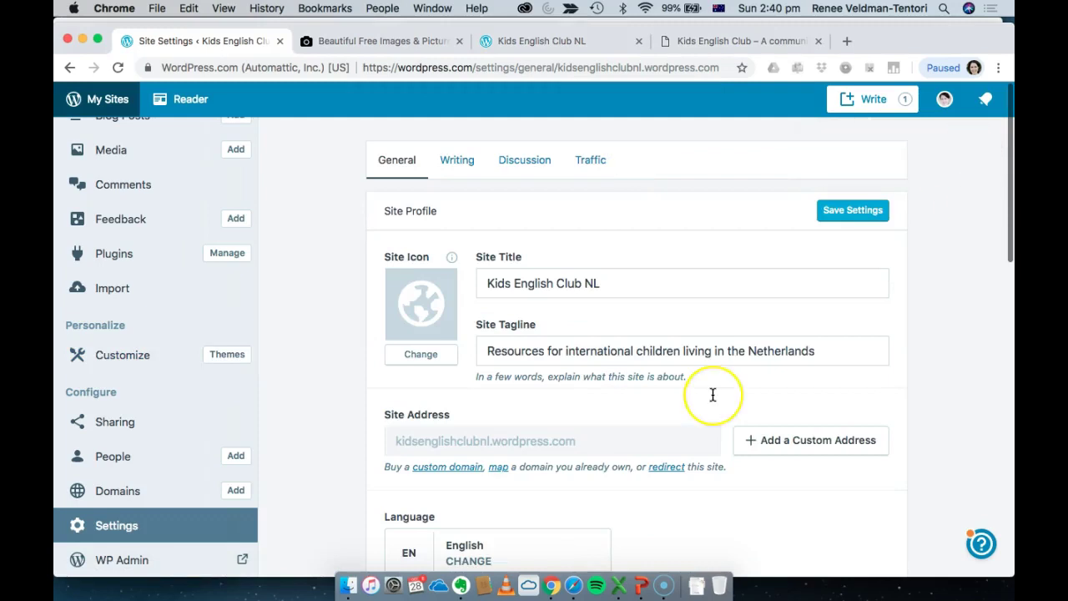
Open the site customizer and confirm leaving the settings page
scroll(712, 392, "down", 10)
left_click(133, 361)
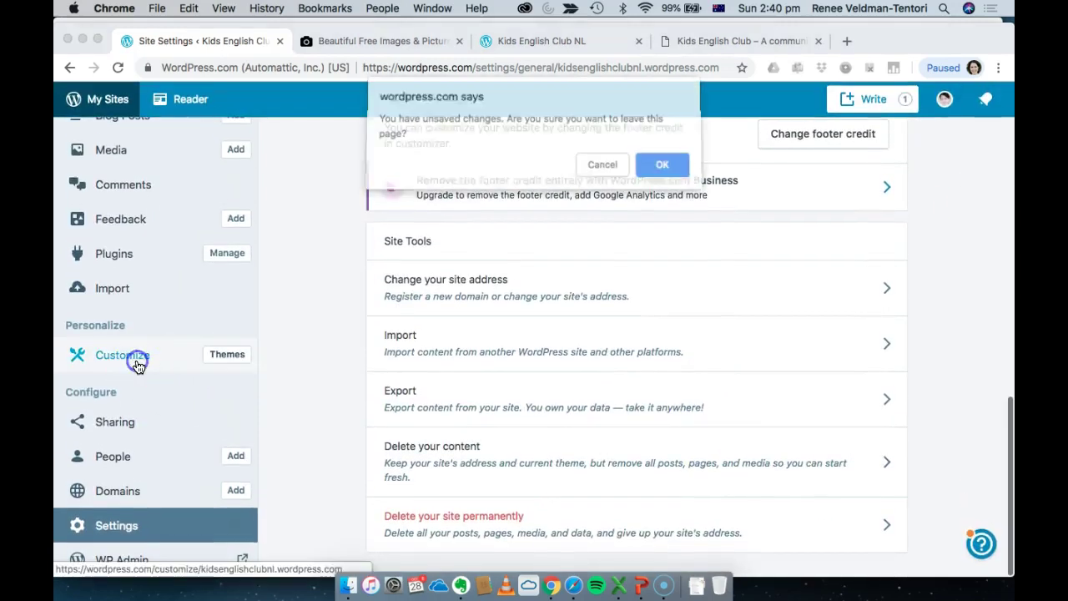
left_click(654, 170)
left_click(377, 469)
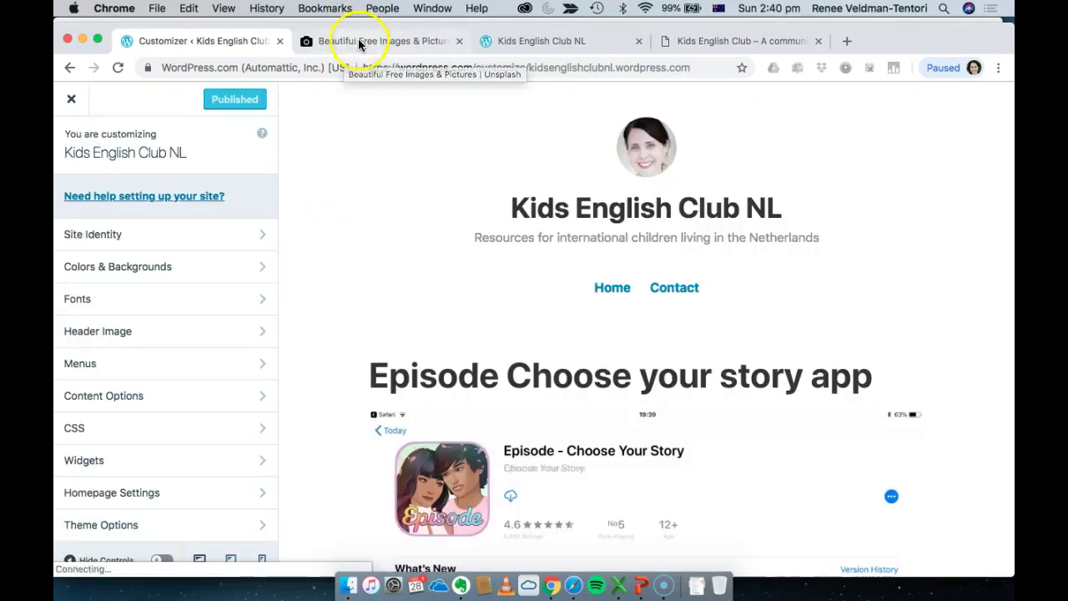
Go back to Pexels in the stock photo tab, close that tab, glance over the published site and return to the customizer
left_click(359, 41)
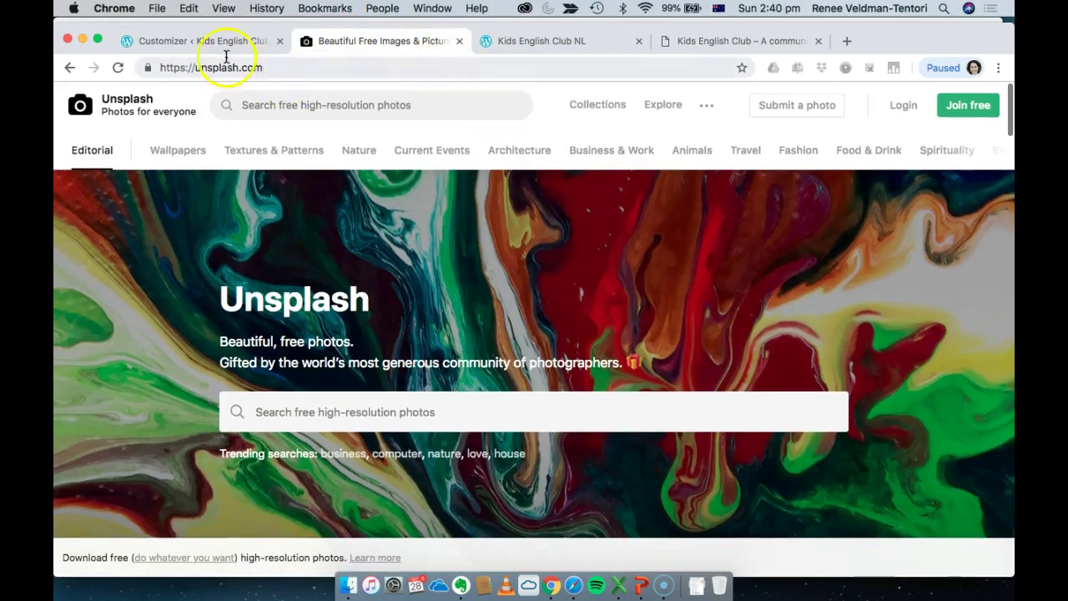
left_click(70, 68)
left_click(71, 67)
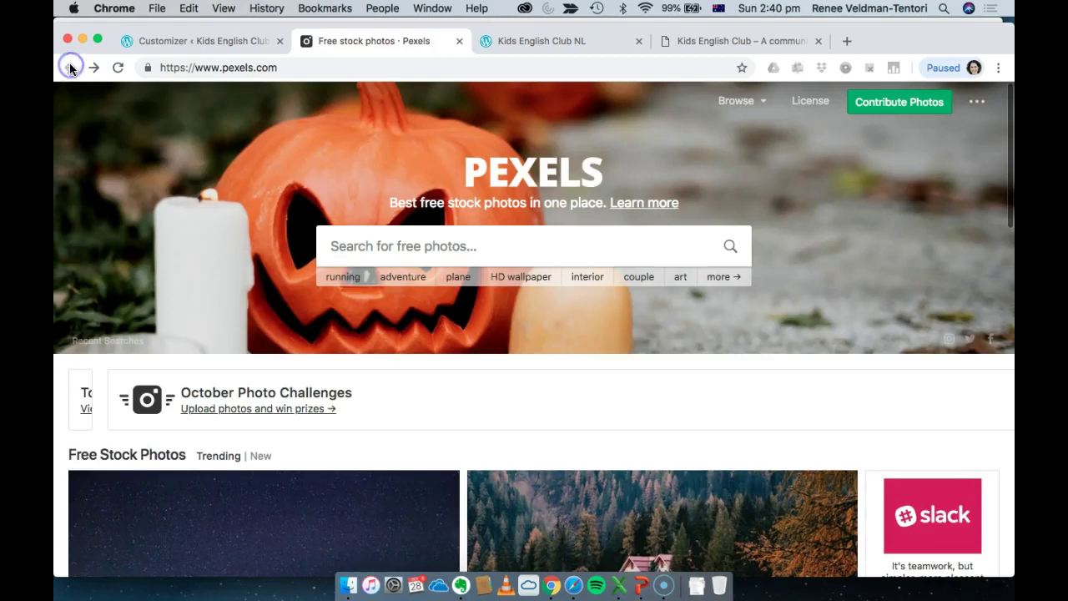
left_click(317, 66)
left_click(459, 40)
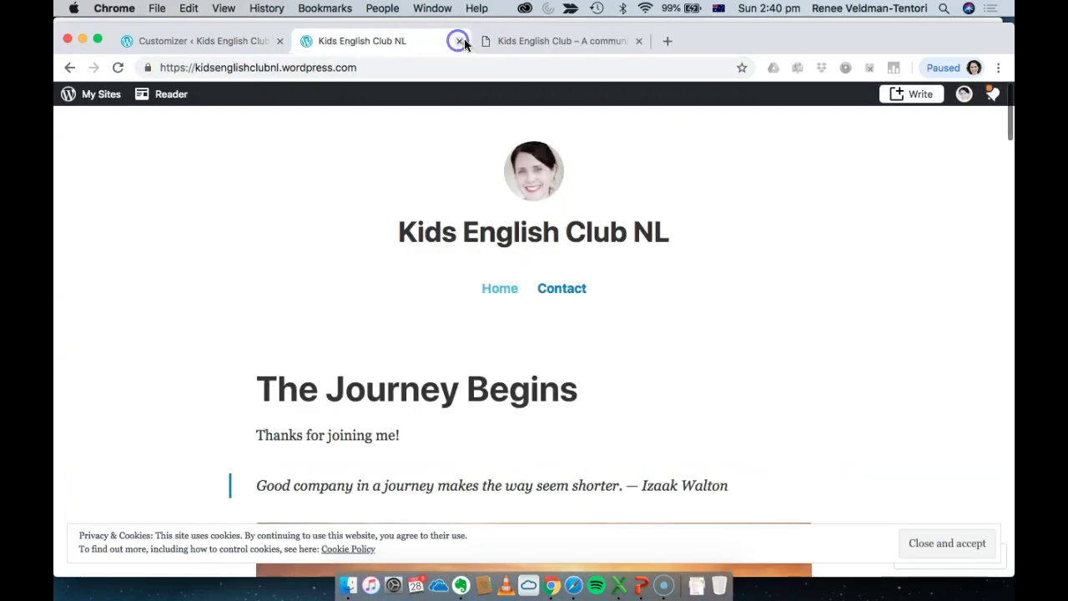
scroll(489, 372, "down", 2)
scroll(490, 371, "up", 2)
left_click(240, 42)
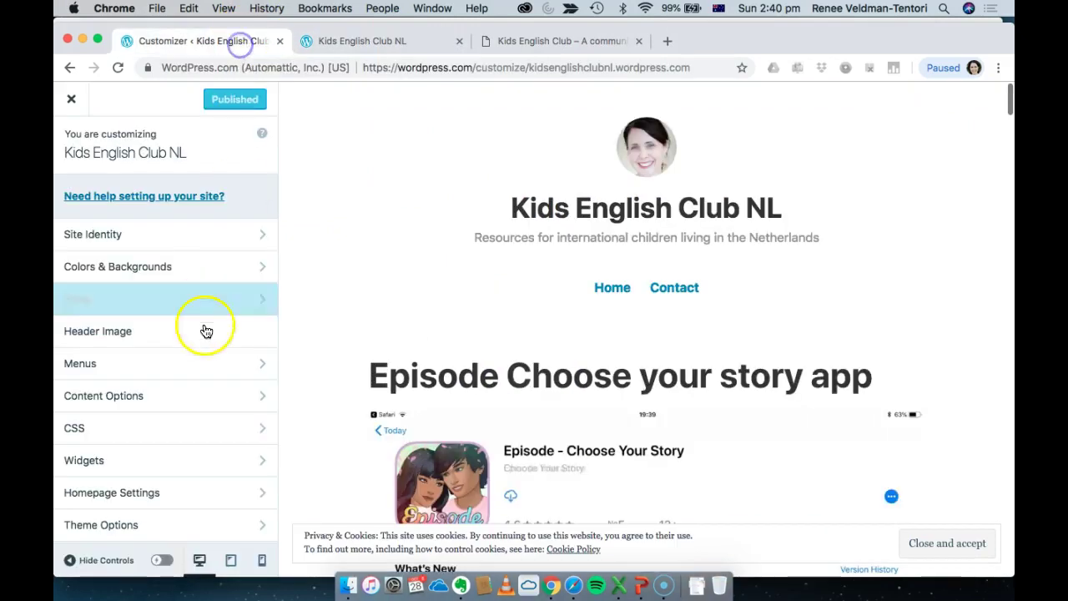
Open the Main Menu in the customizer's menu settings and assign it to the Header location
left_click(161, 367)
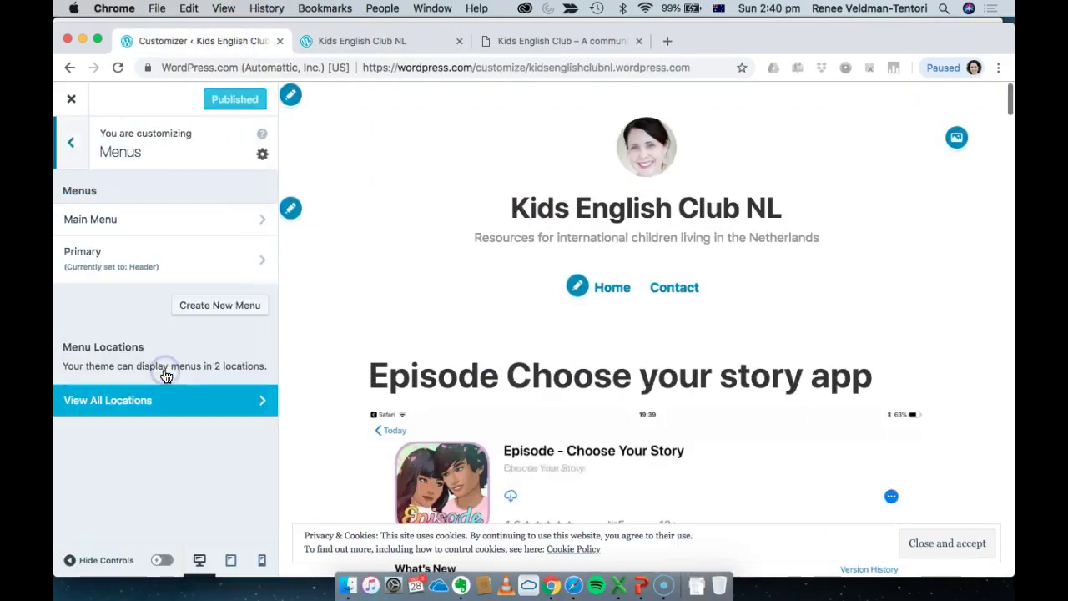
left_click(143, 234)
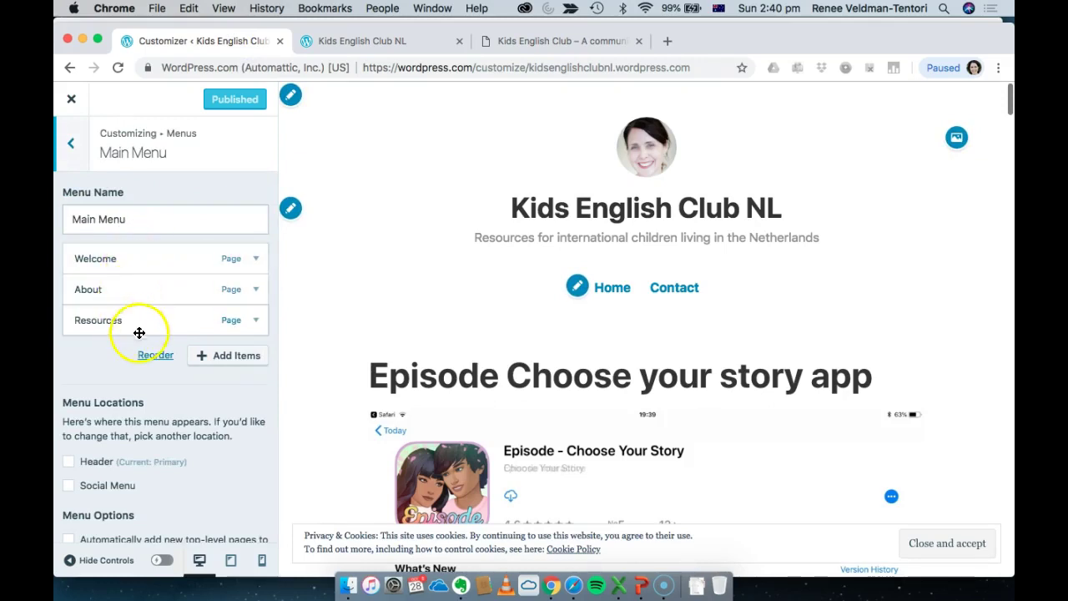
scroll(213, 372, "down", 2)
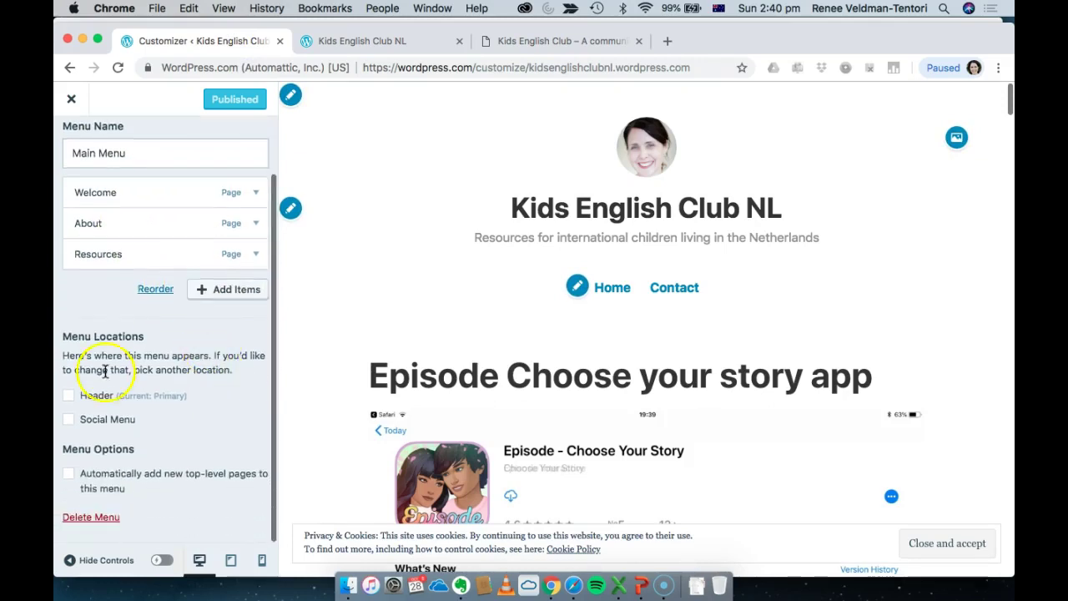
left_click(70, 398)
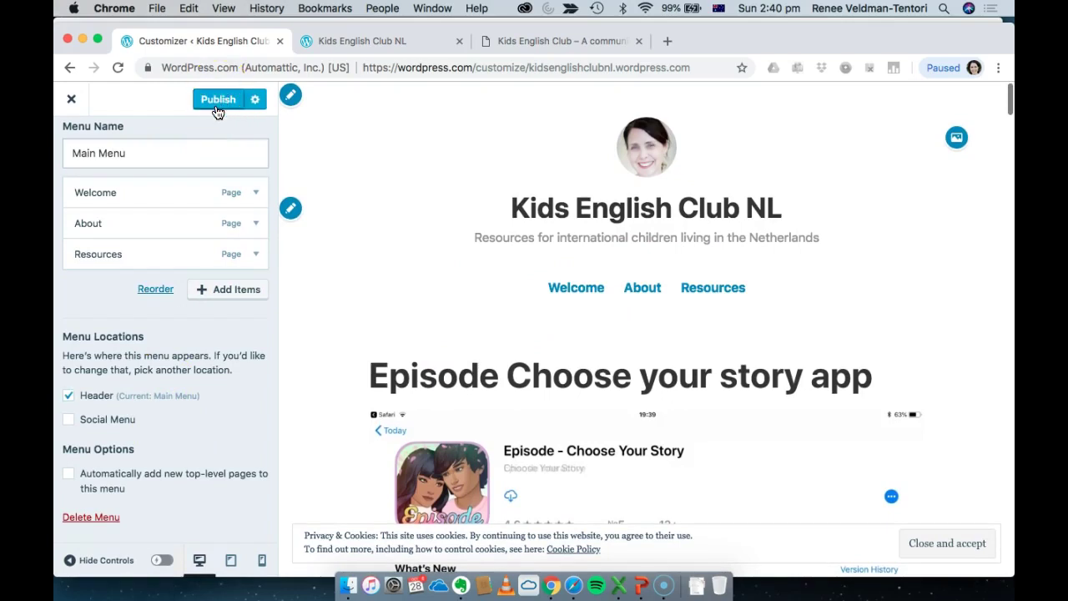
Add the Contact page to the Main Menu
left_click(237, 290)
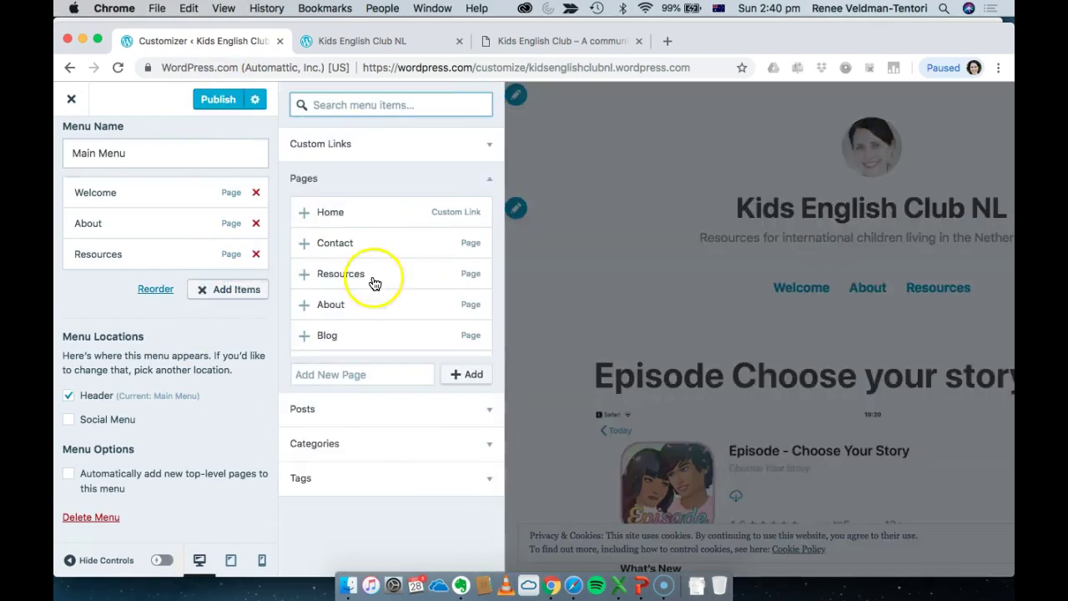
left_click_drag(351, 248, 196, 247)
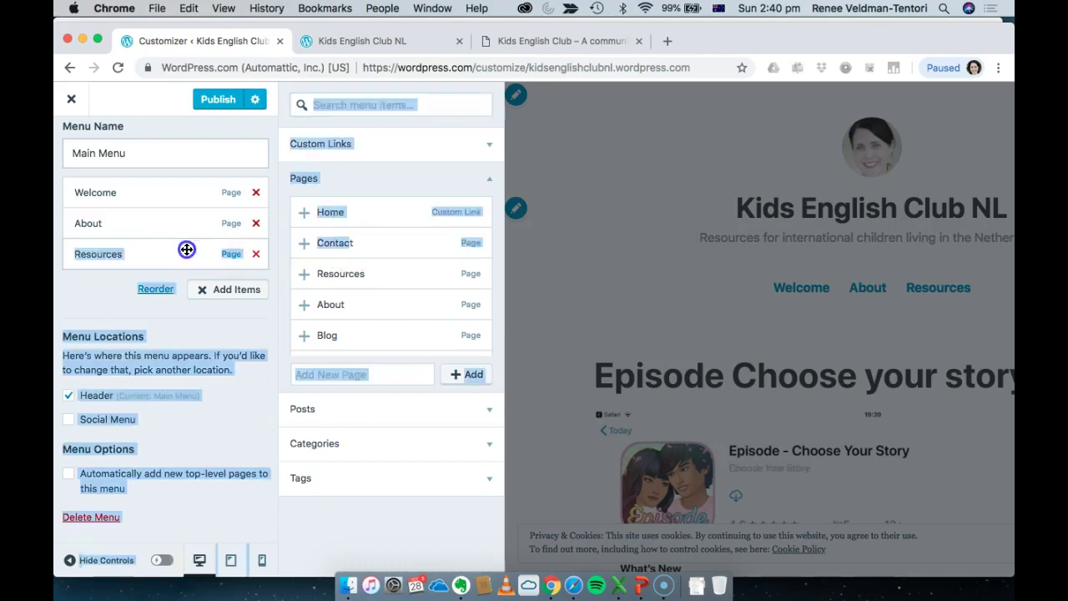
left_click(304, 243)
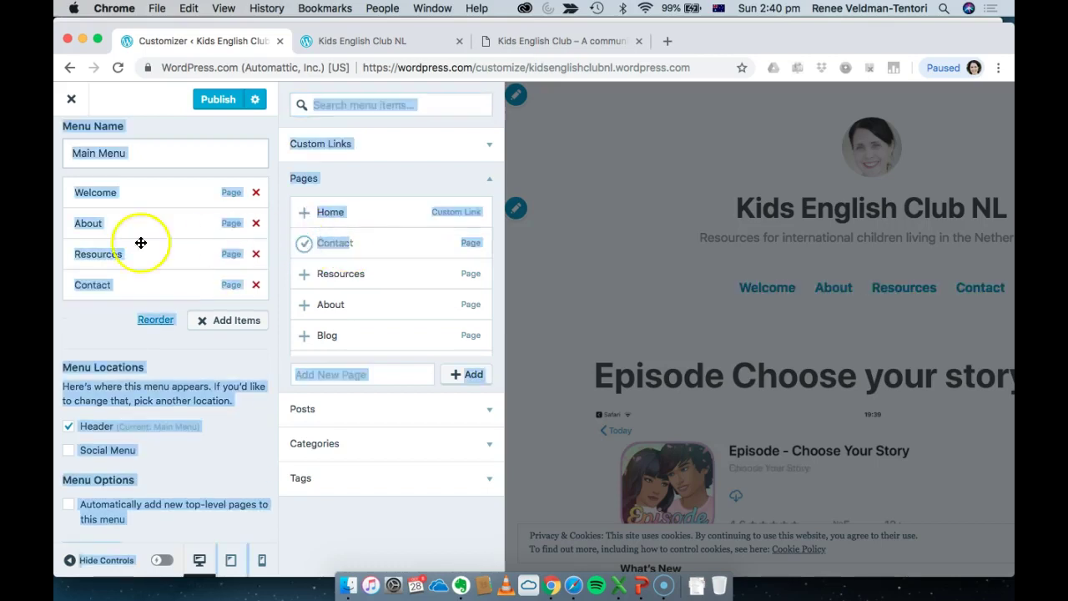
Publish the Main Menu changes and close the customizer
left_click(79, 342)
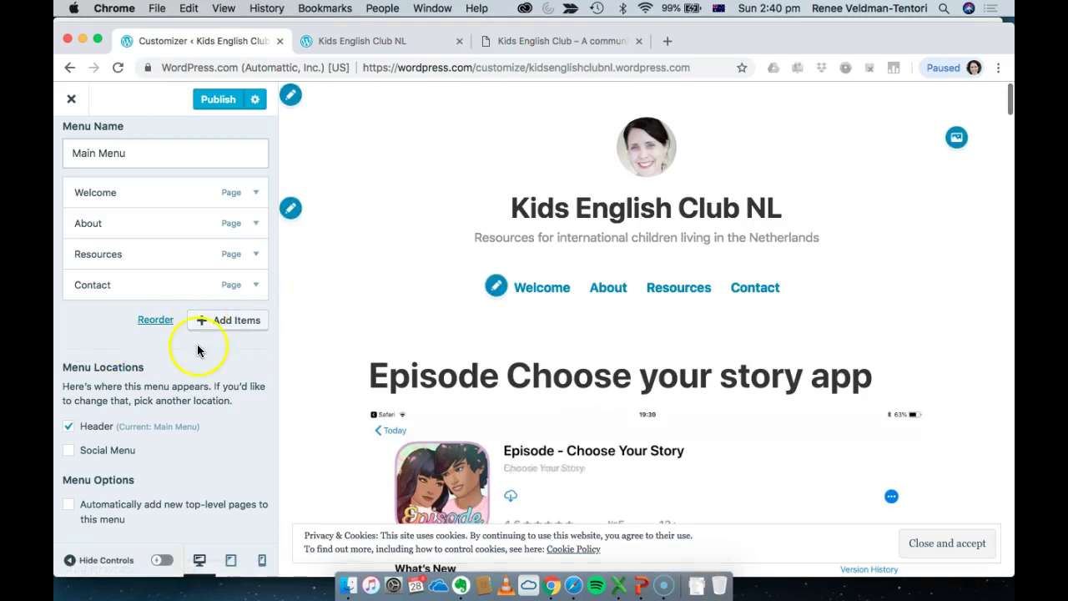
left_click(221, 319)
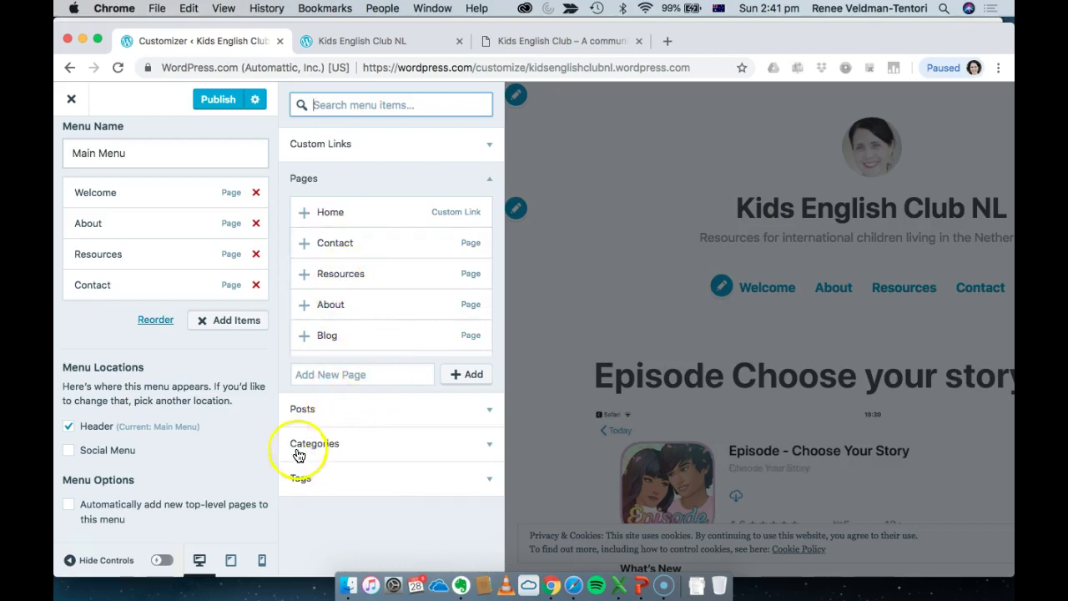
left_click(220, 101)
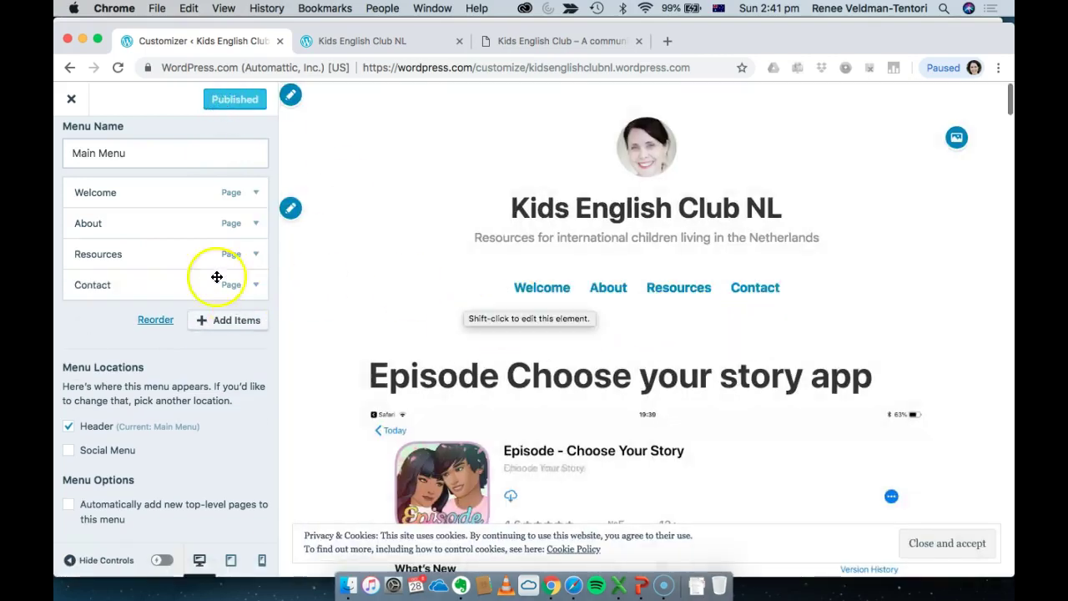
left_click(73, 100)
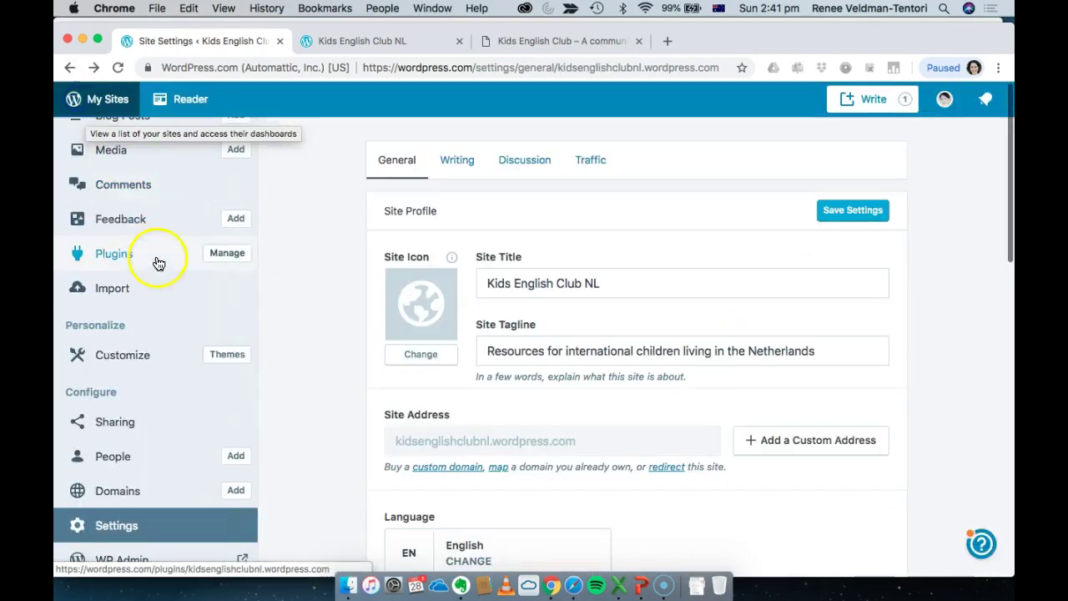
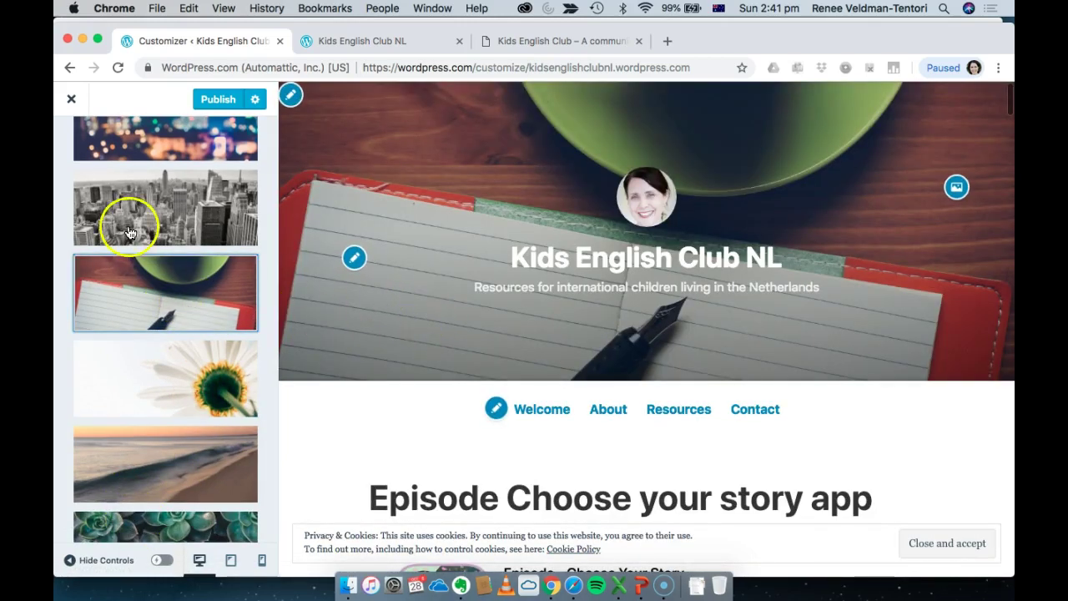
Publish the notebook-and-pen header image and return to the site's general settings
left_click(220, 100)
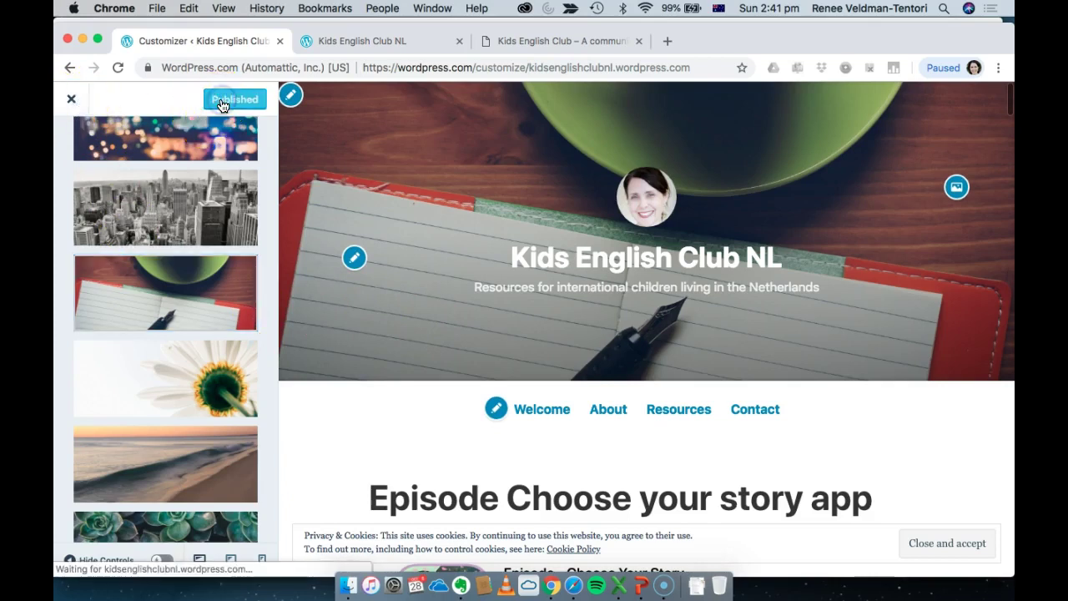
left_click(73, 100)
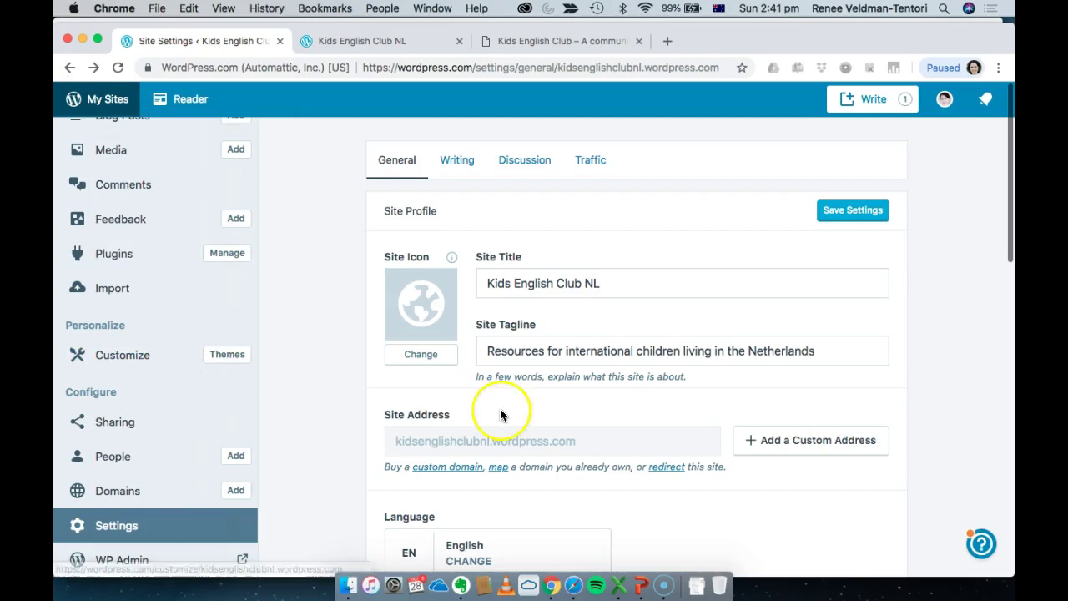
scroll(500, 408, "down", 5)
scroll(500, 408, "up", 5)
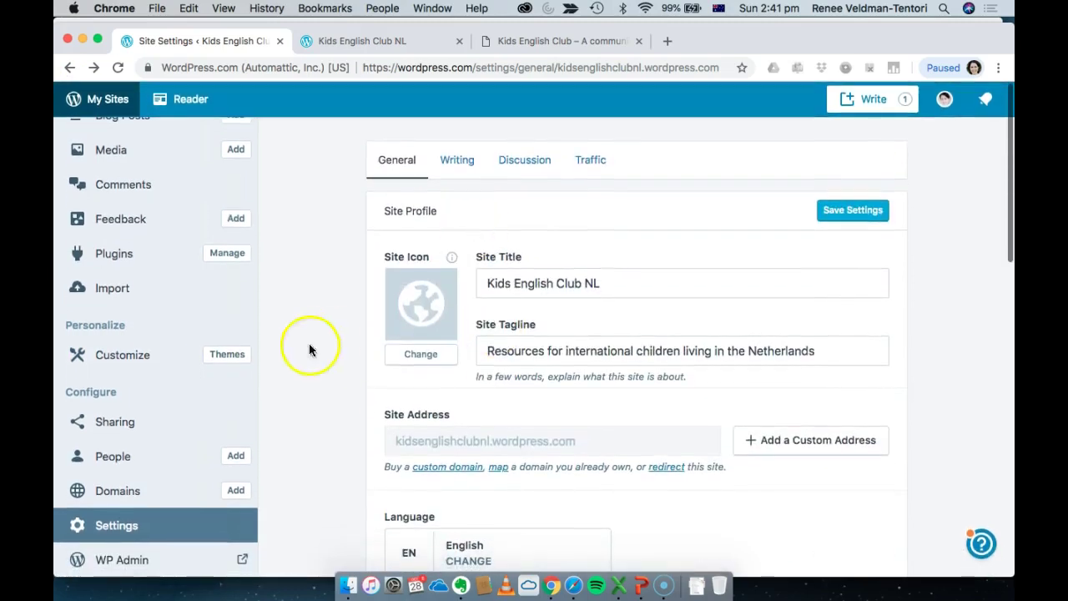
Reopen the site customizer and look over the Site Identity options
left_click(113, 365)
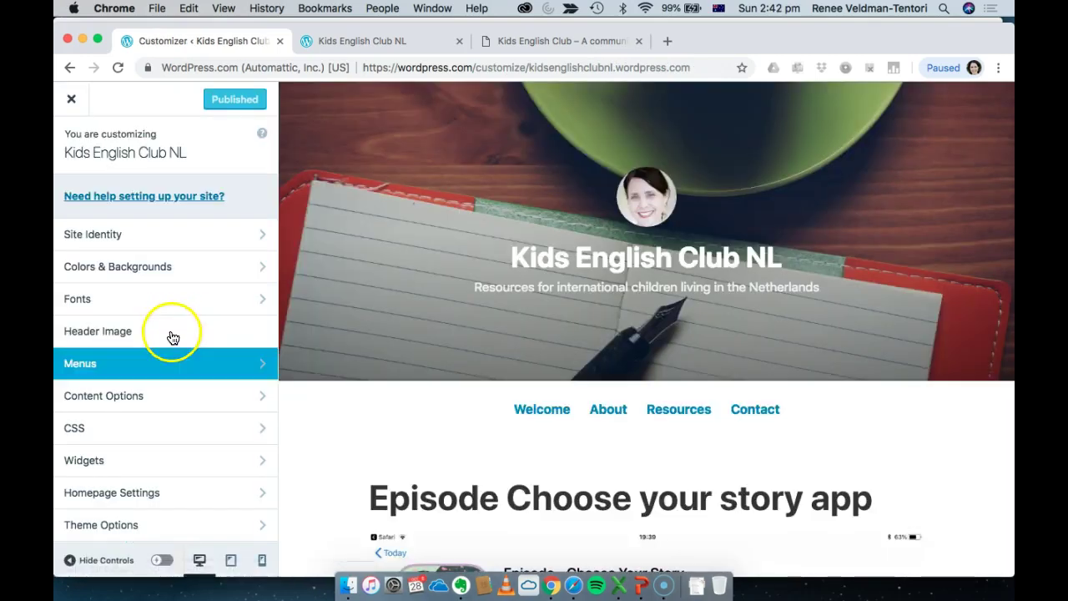
left_click(163, 241)
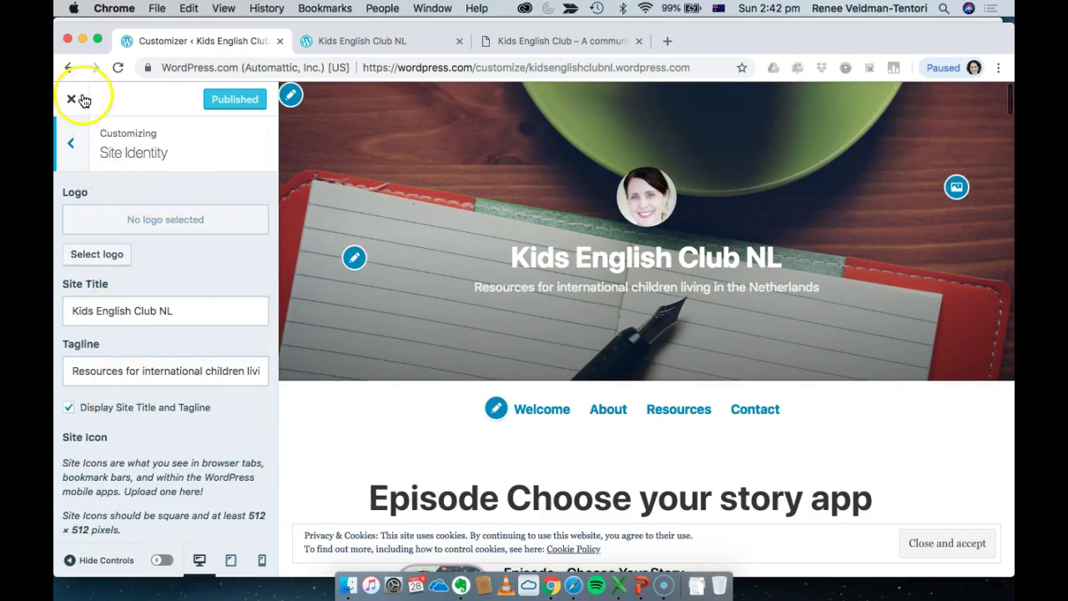
left_click(73, 143)
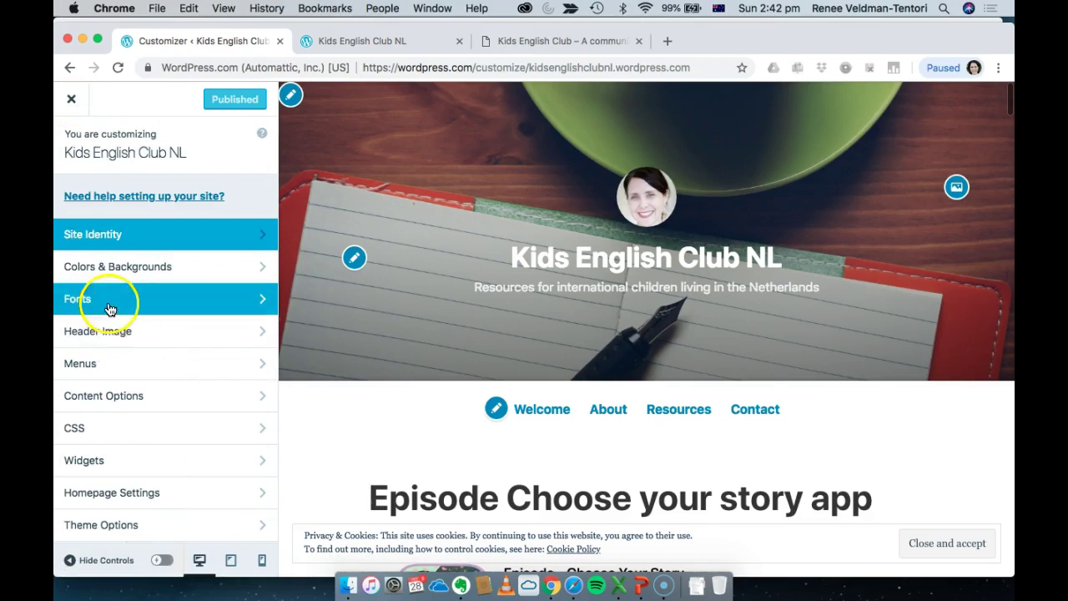
Try orange, pale yellow and light grey as the site background and restore the theme's default colour
left_click(124, 272)
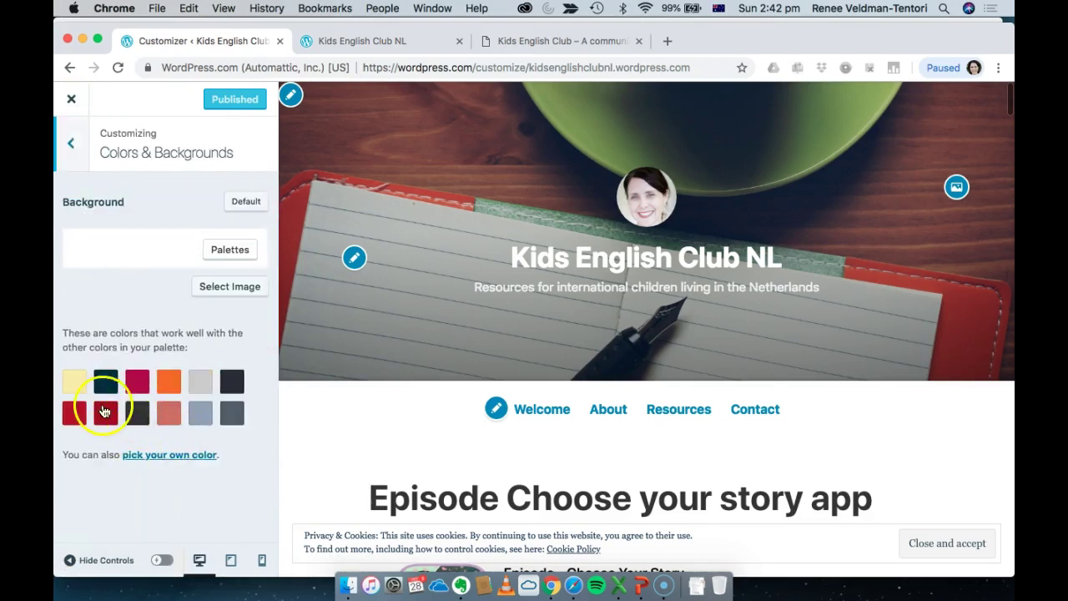
left_click(168, 385)
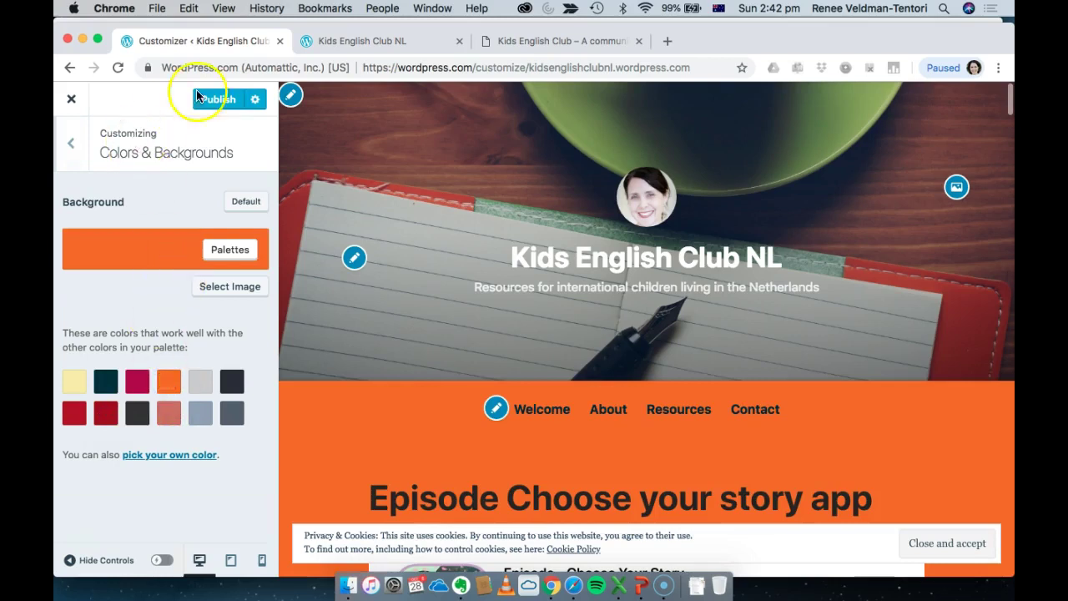
left_click(78, 148)
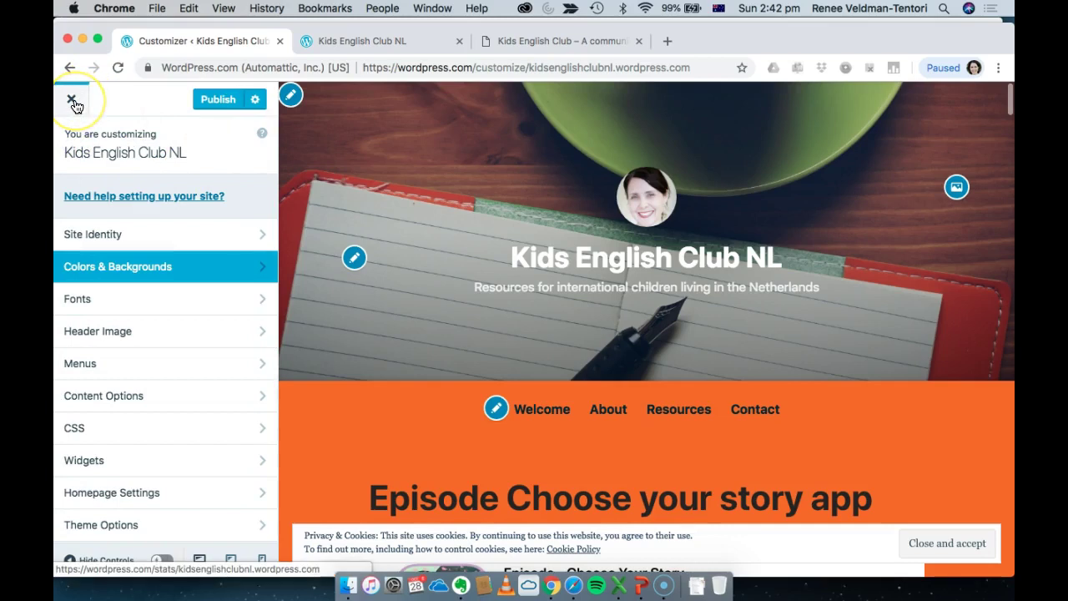
left_click(118, 270)
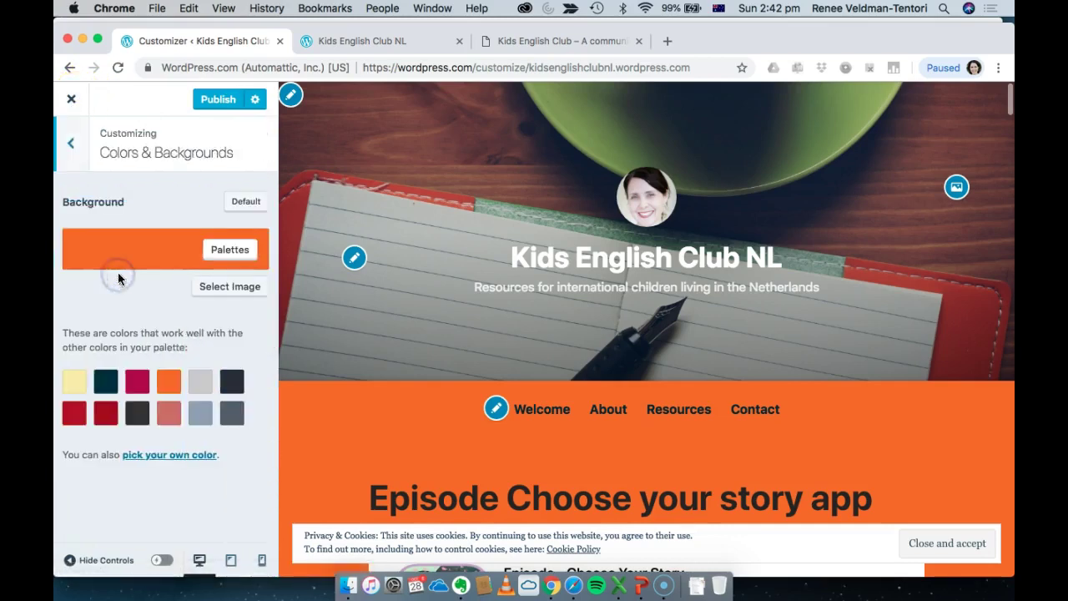
left_click(75, 387)
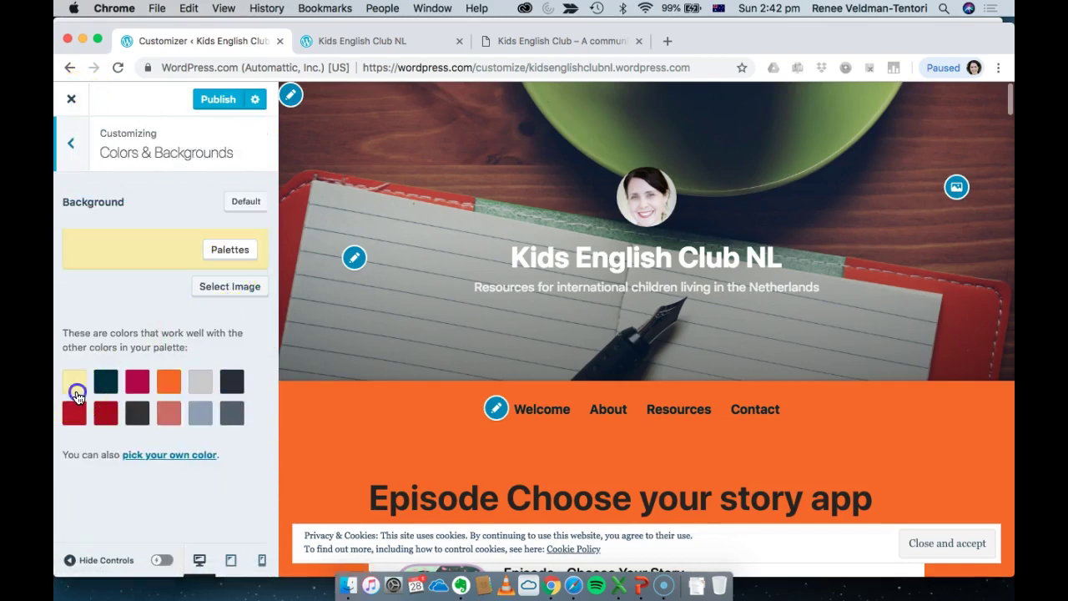
left_click(201, 384)
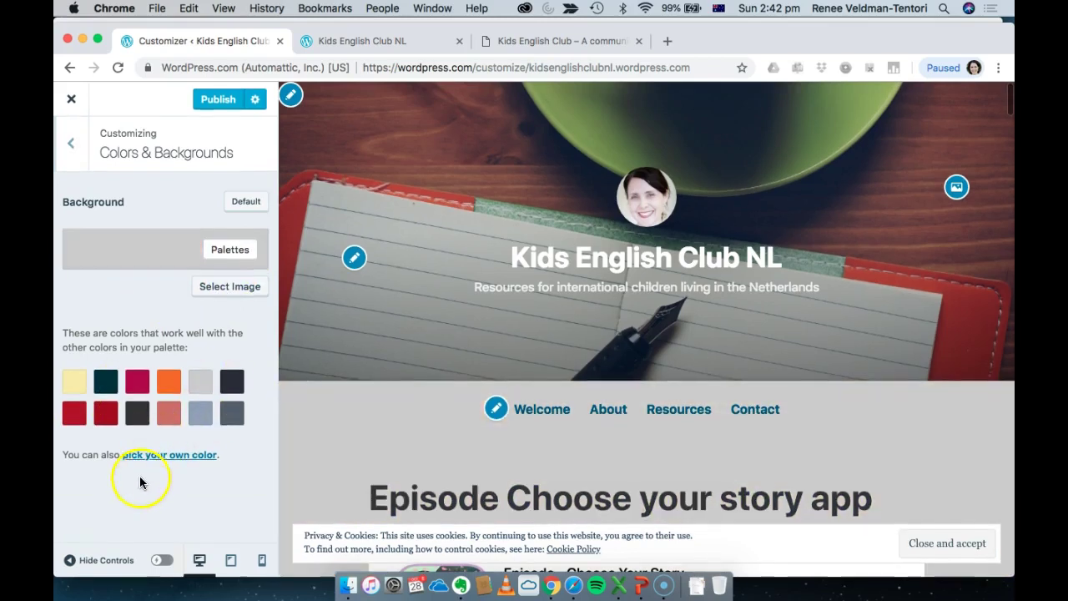
left_click(246, 215)
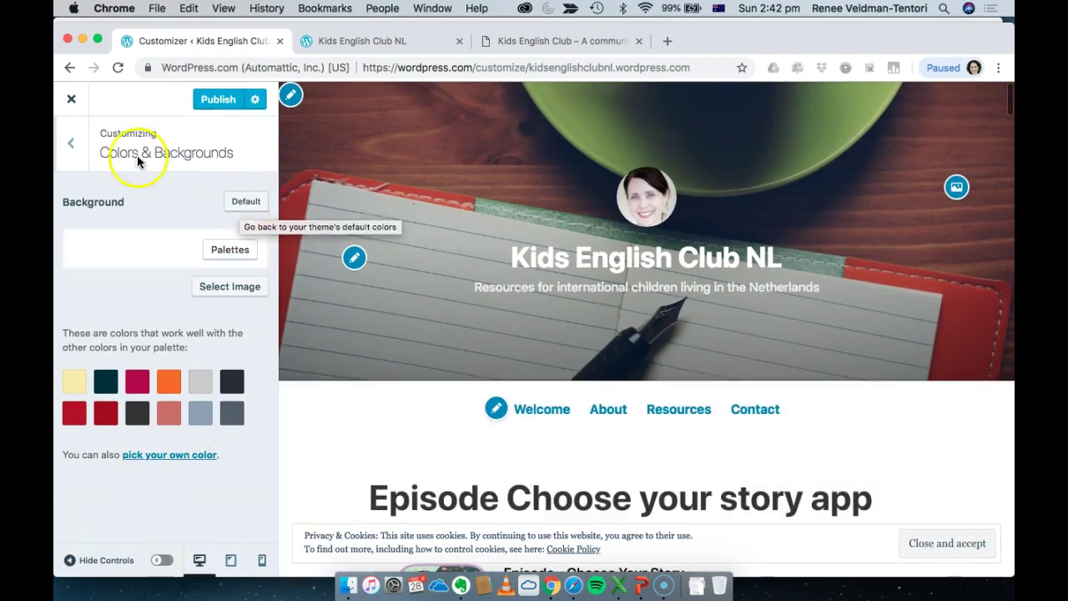
left_click(75, 146)
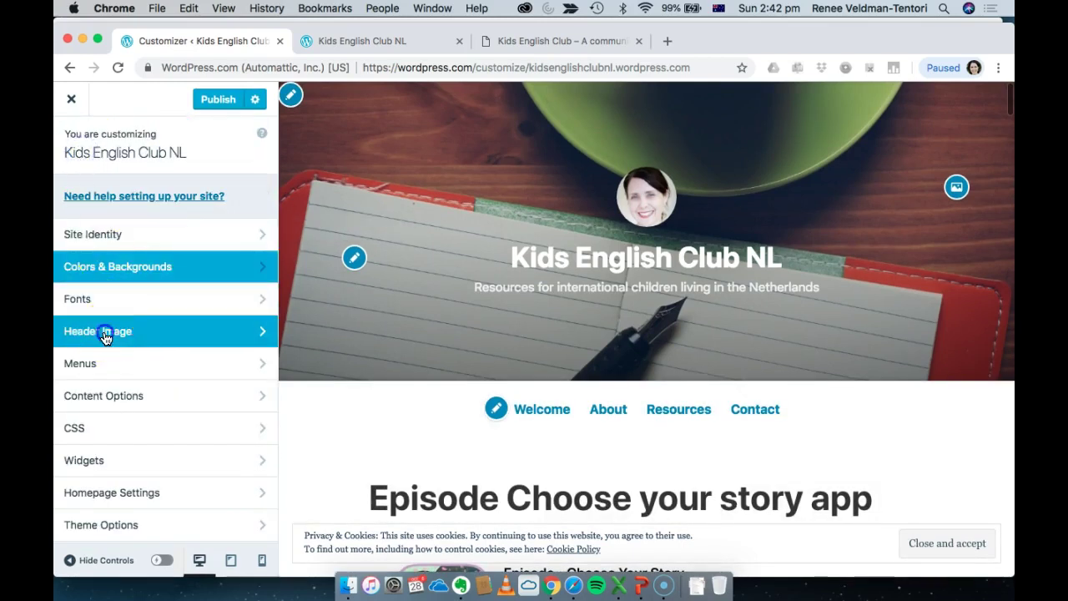
Look briefly at the Header Image and Menus sections of the customizer
left_click(105, 337)
left_click(75, 146)
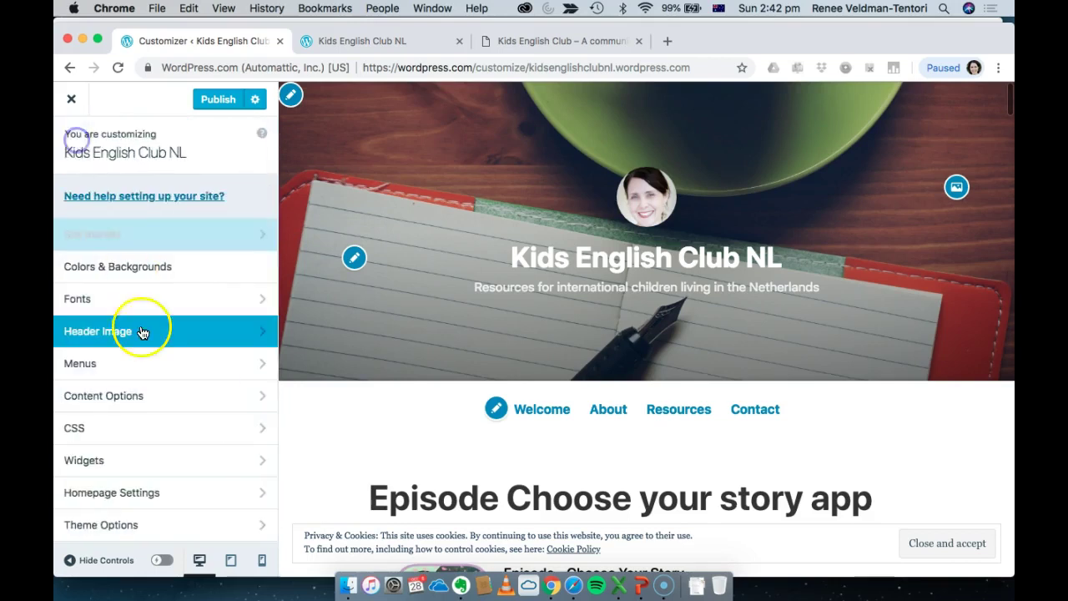
left_click(126, 372)
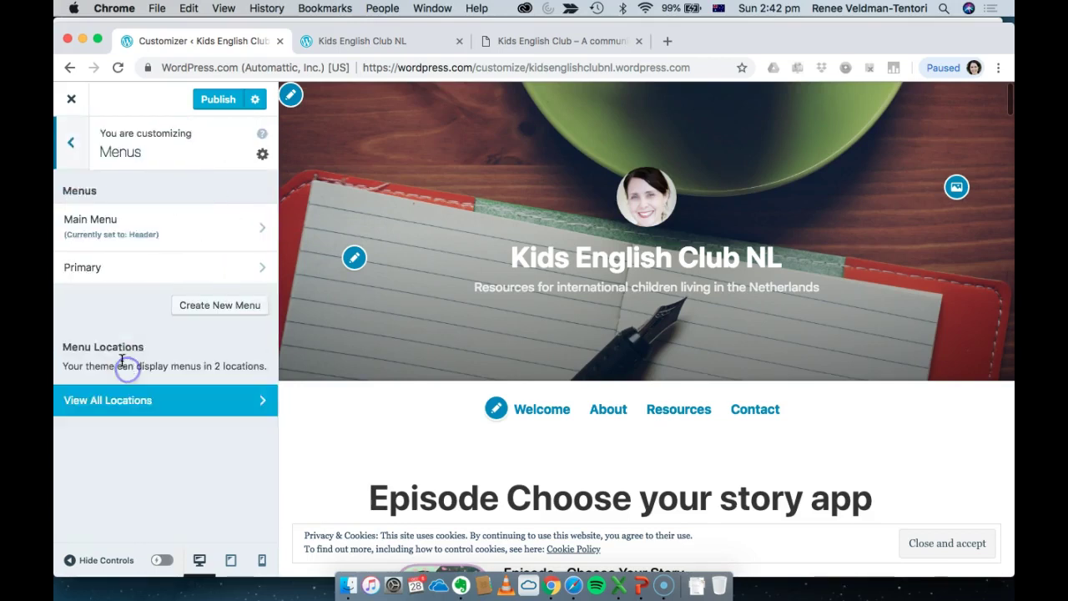
left_click(75, 140)
Review the post detail and featured image settings in Content Options, and check the CSS section
left_click(131, 406)
scroll(136, 408, "down", 3)
scroll(103, 443, "down", 3)
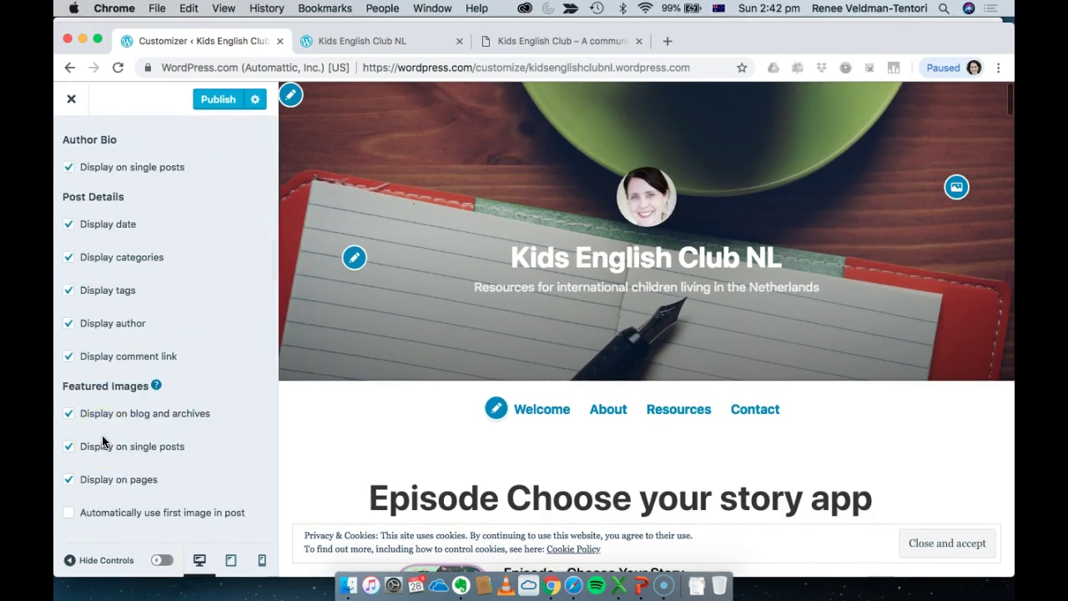
scroll(103, 434, "up", 5)
left_click(73, 142)
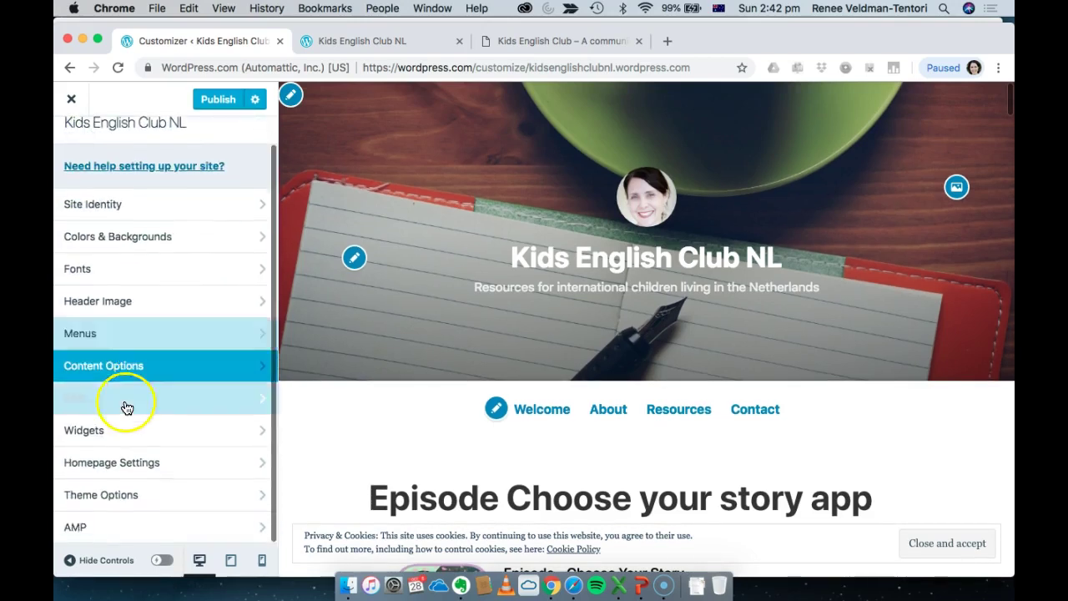
left_click(125, 406)
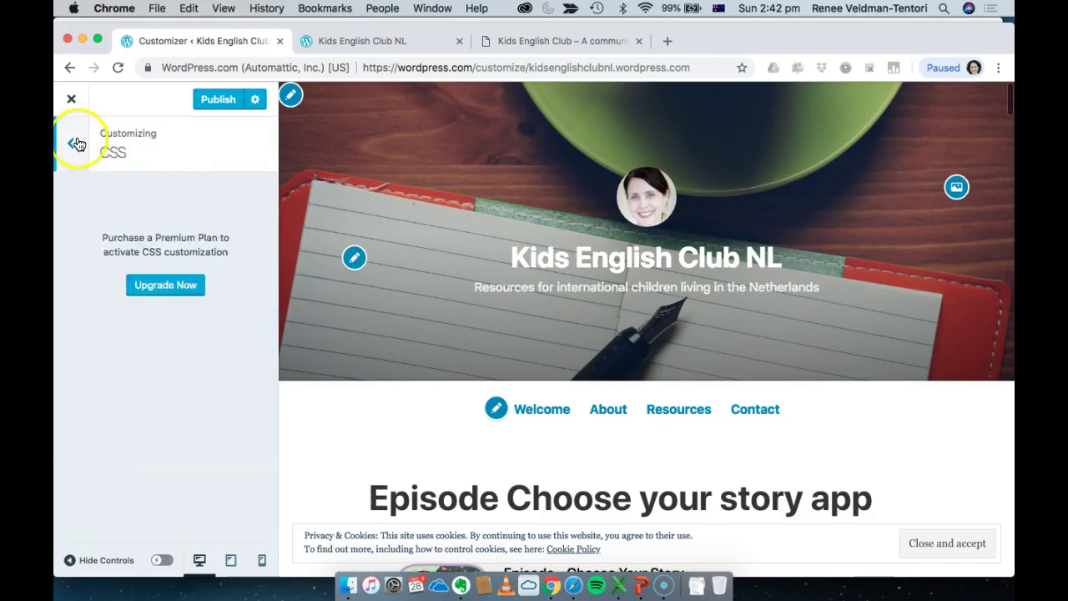
left_click(77, 144)
Open the widget areas list and look through the posts in the site preview
left_click(148, 427)
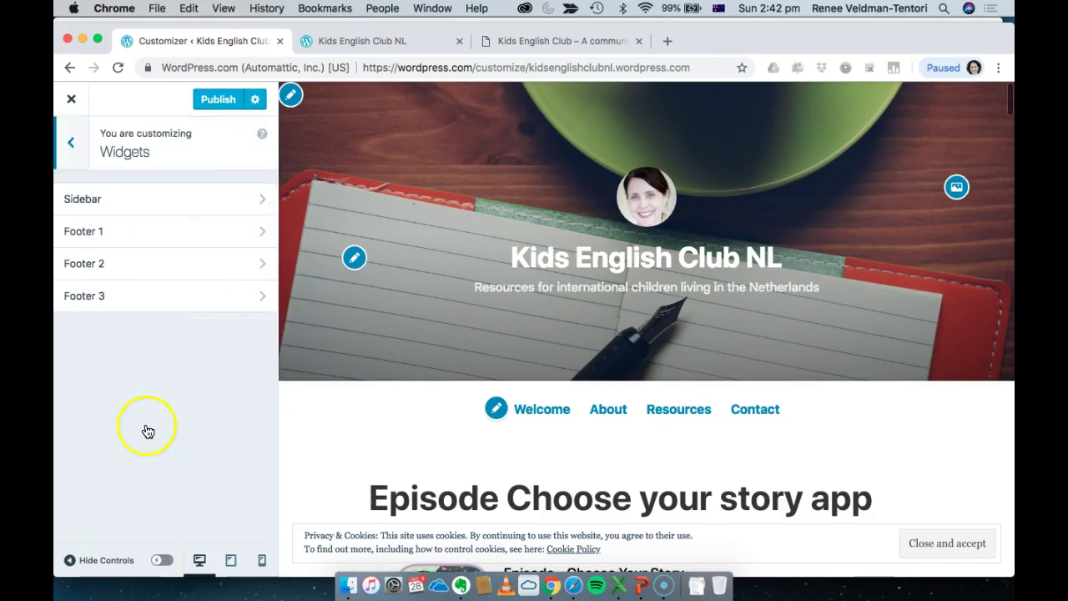
scroll(561, 471, "down", 20)
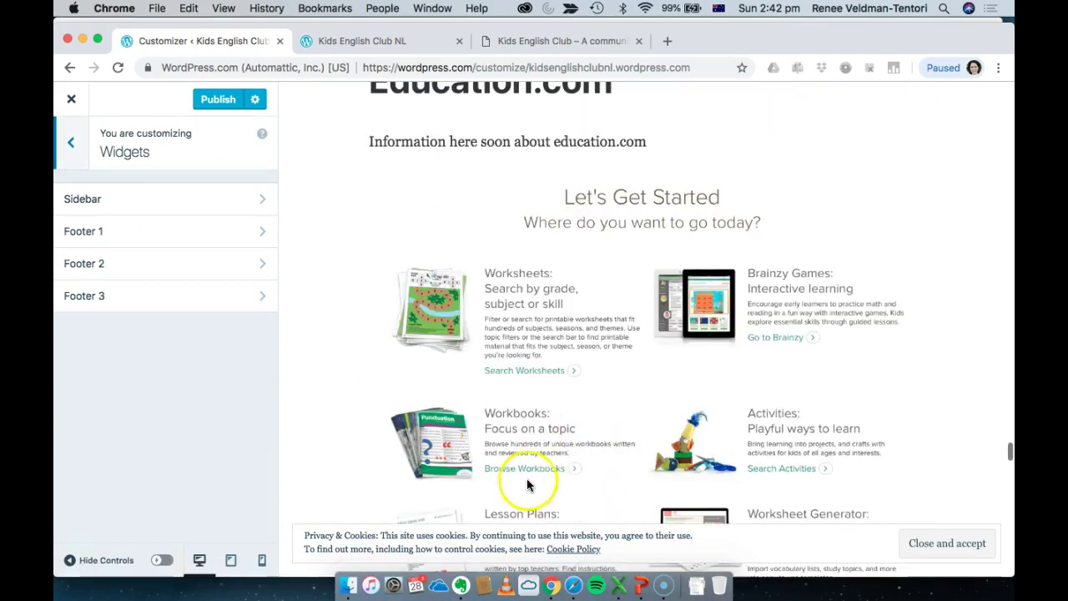
scroll(464, 317, "up", 20)
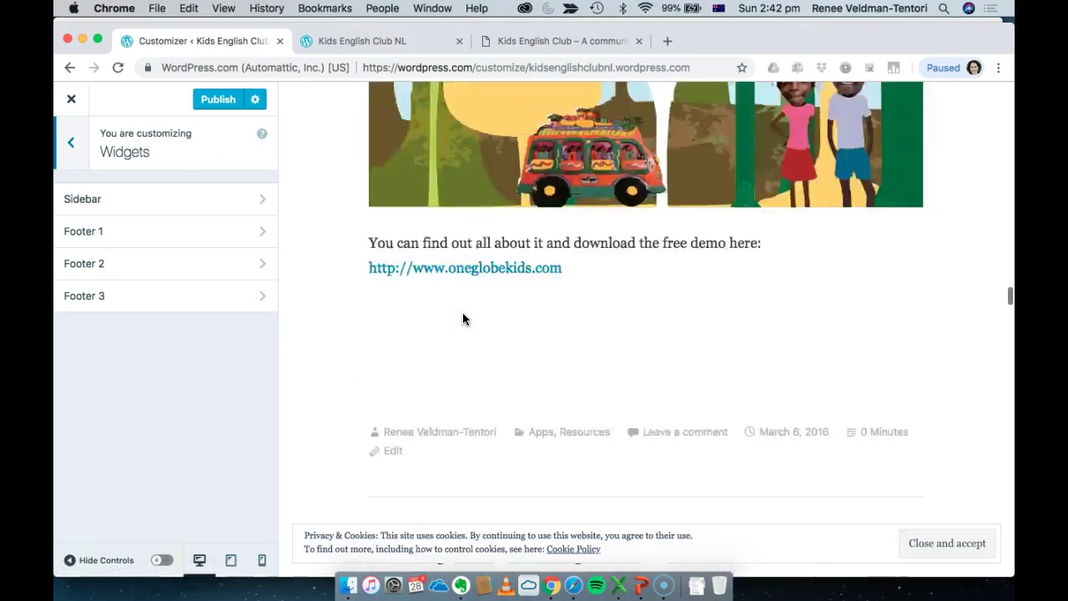
scroll(465, 318, "up", 20)
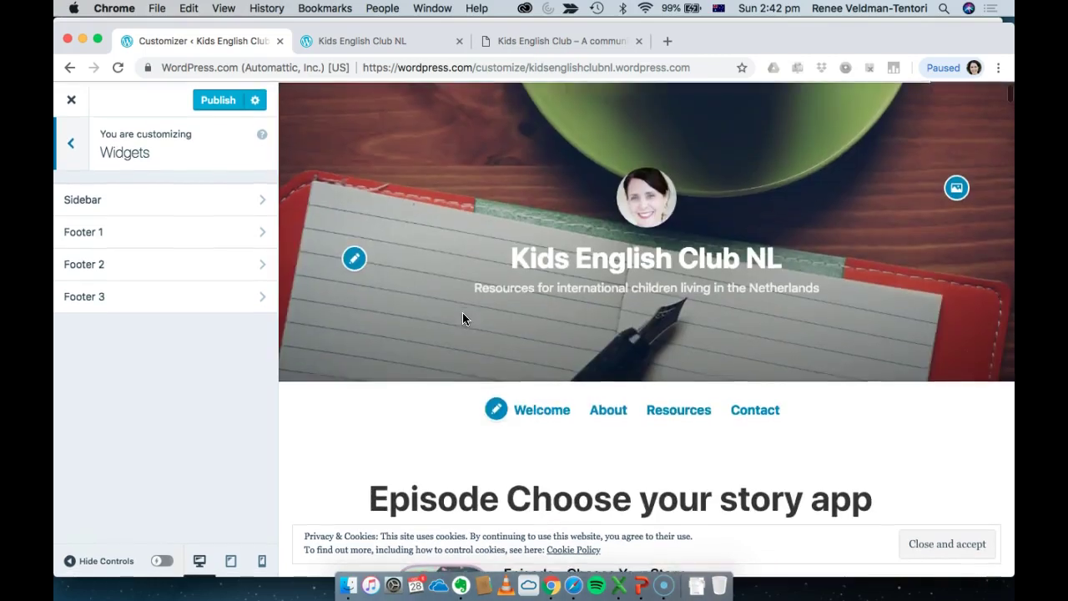
Browse the widgets available for the Footer 1 area without adding one, and return to the main customizer options
left_click(189, 221)
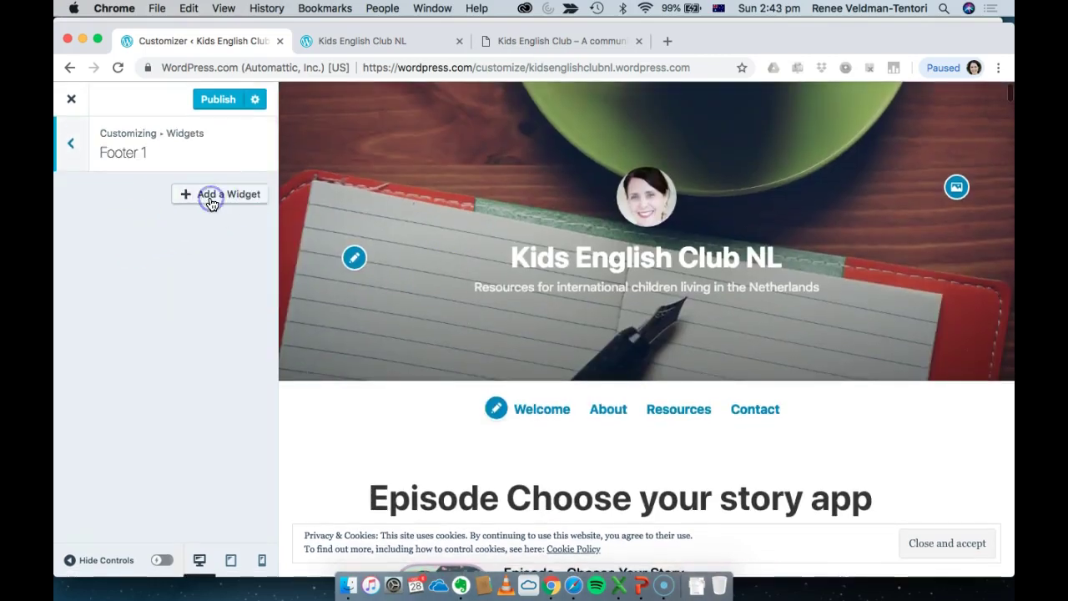
left_click(211, 195)
scroll(334, 391, "down", 5)
scroll(332, 390, "down", 10)
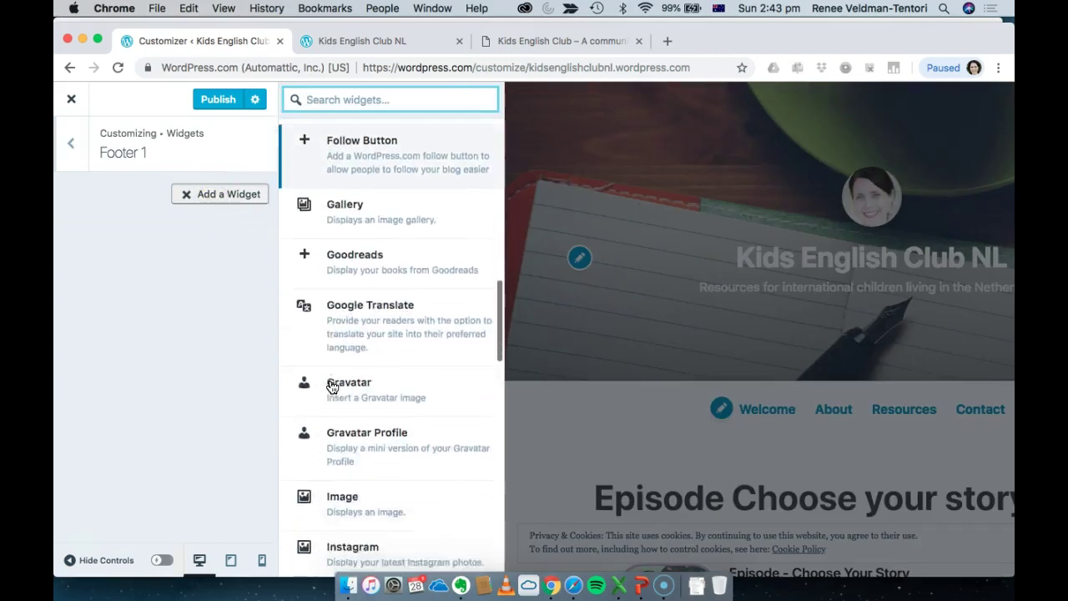
scroll(332, 385, "down", 5)
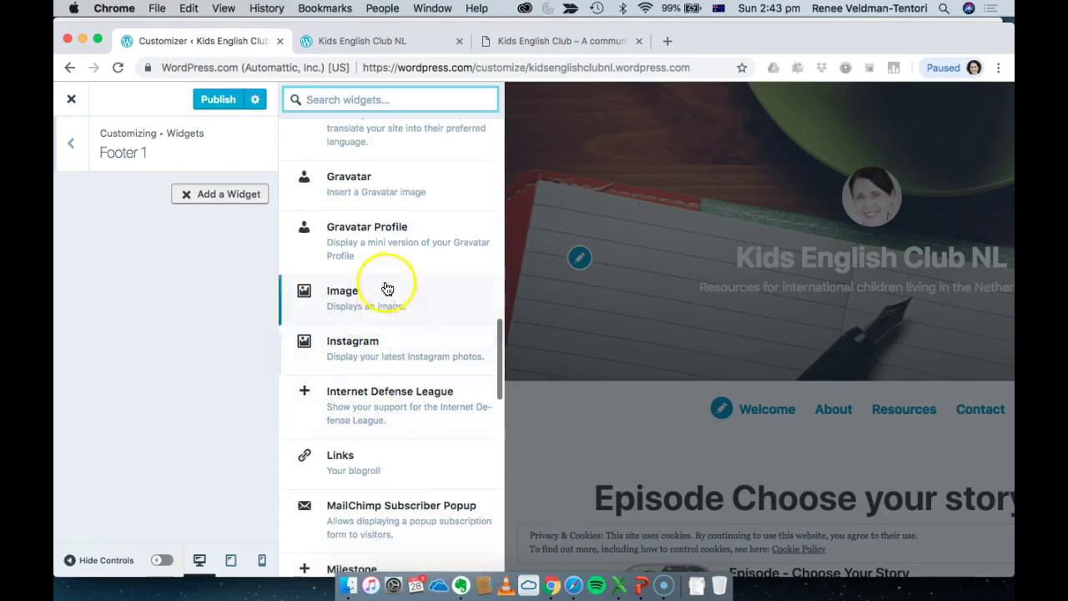
scroll(373, 467, "down", 2)
scroll(409, 308, "up", 6)
scroll(416, 340, "up", 3)
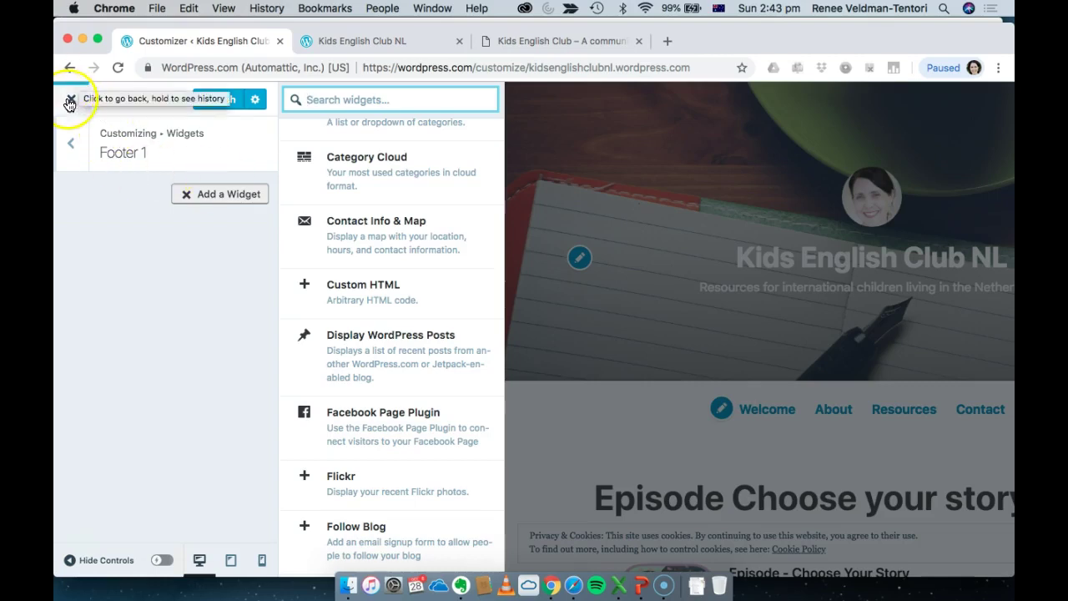
left_click(74, 146)
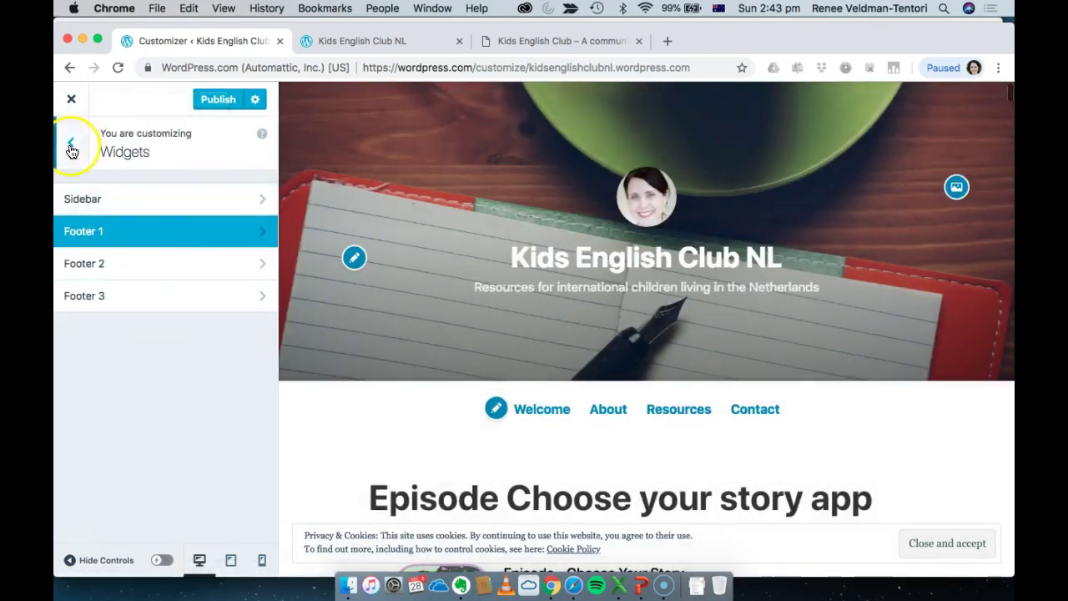
left_click(68, 148)
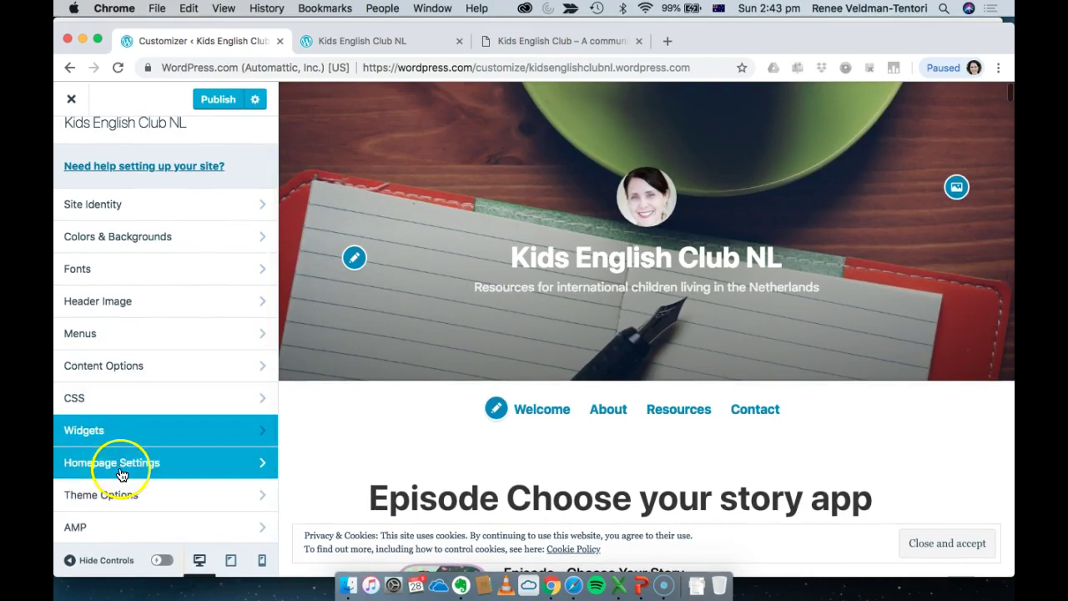
In Homepage Settings, switch the homepage to a static page and choose Welcome as the homepage
left_click(121, 471)
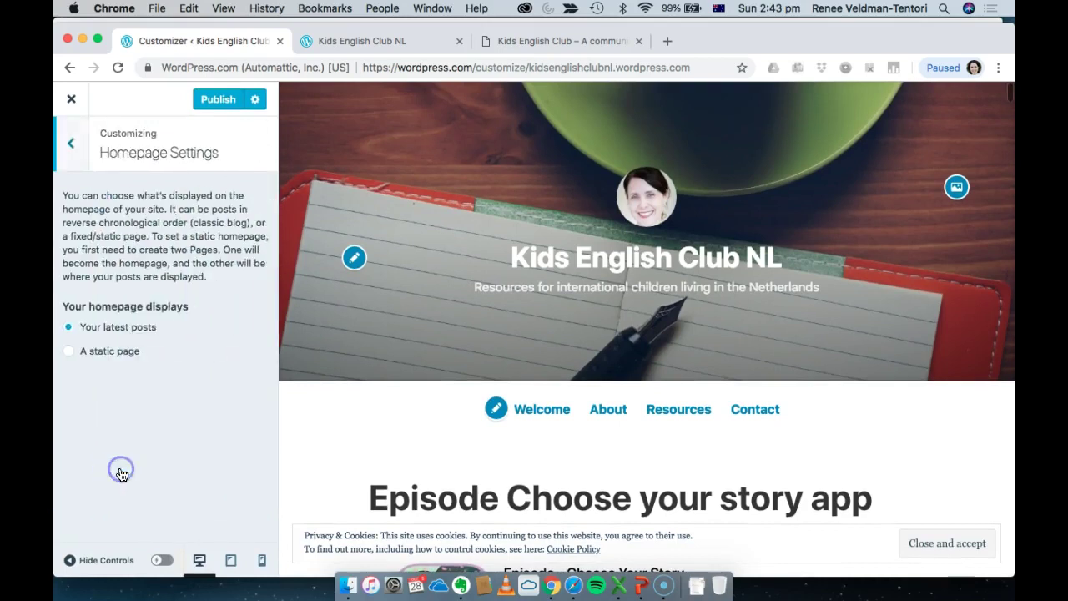
left_click(71, 358)
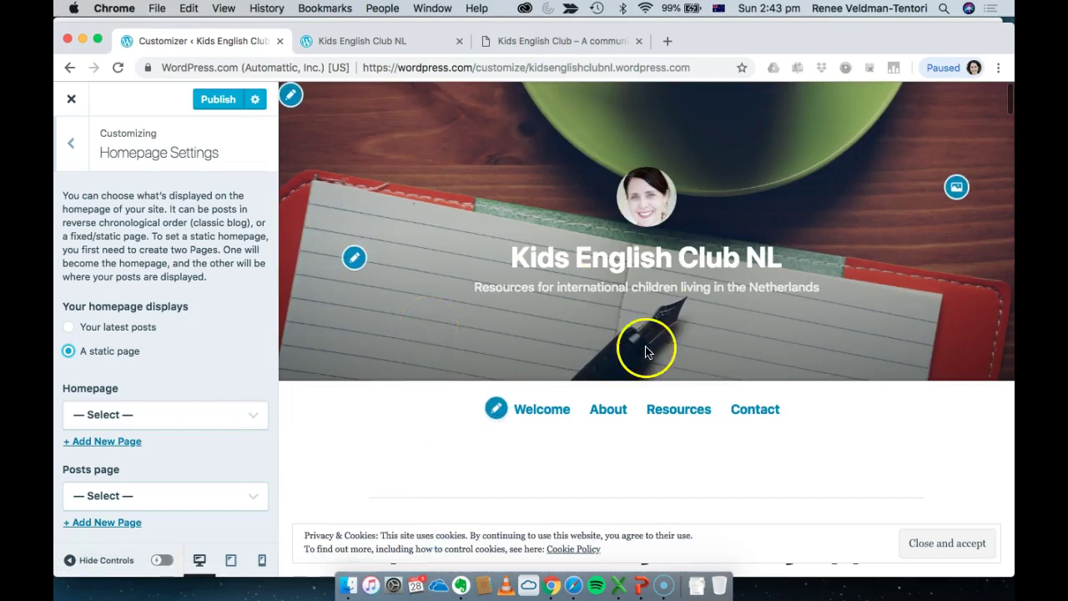
scroll(634, 292, "down", 5)
scroll(622, 245, "up", 2)
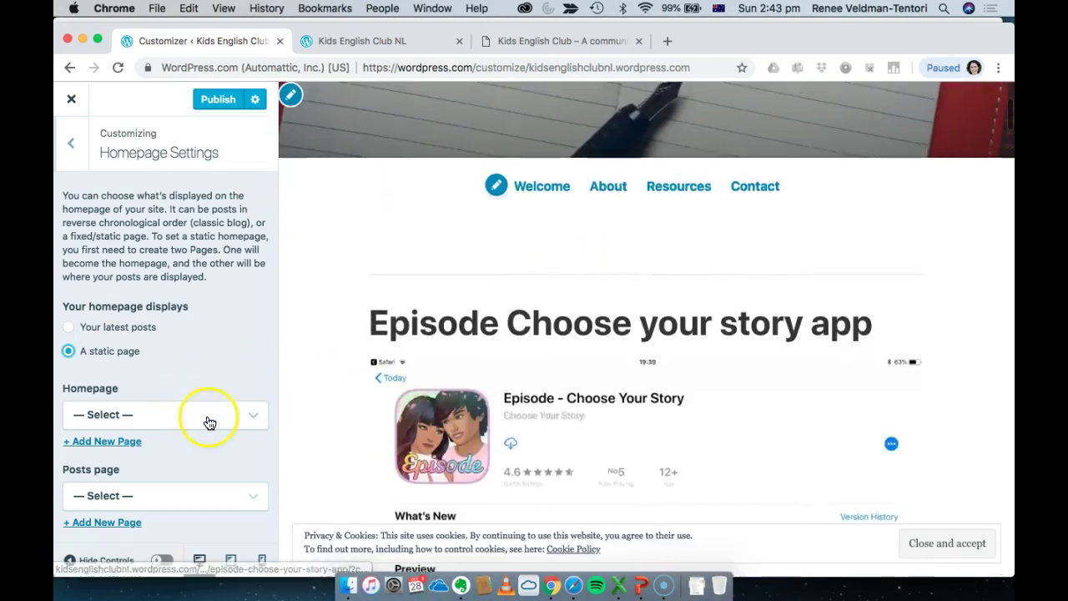
left_click(209, 418)
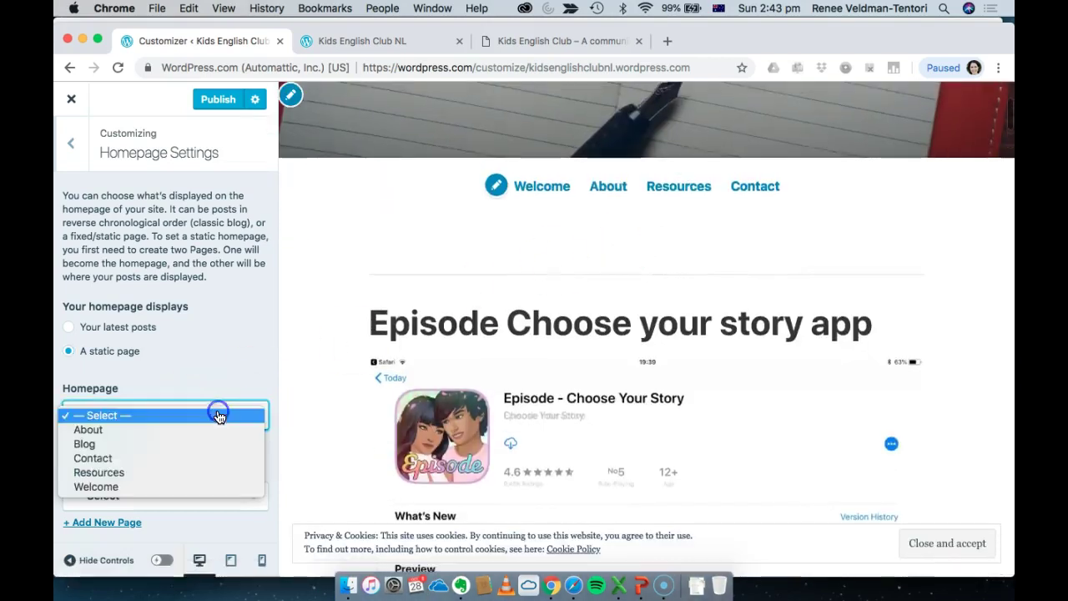
left_click(173, 485)
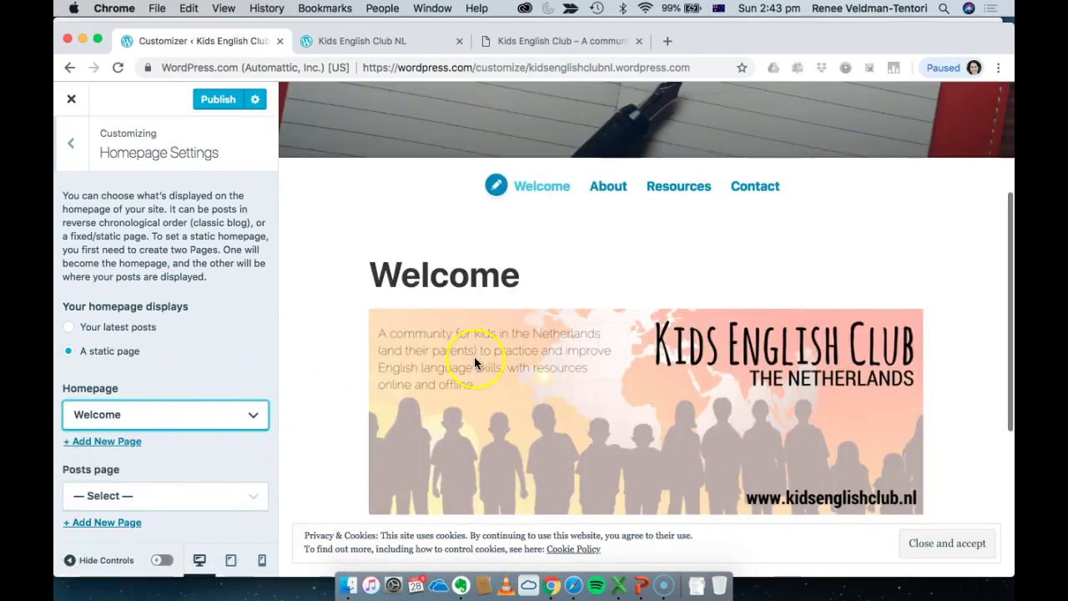
scroll(474, 364, "down", 5)
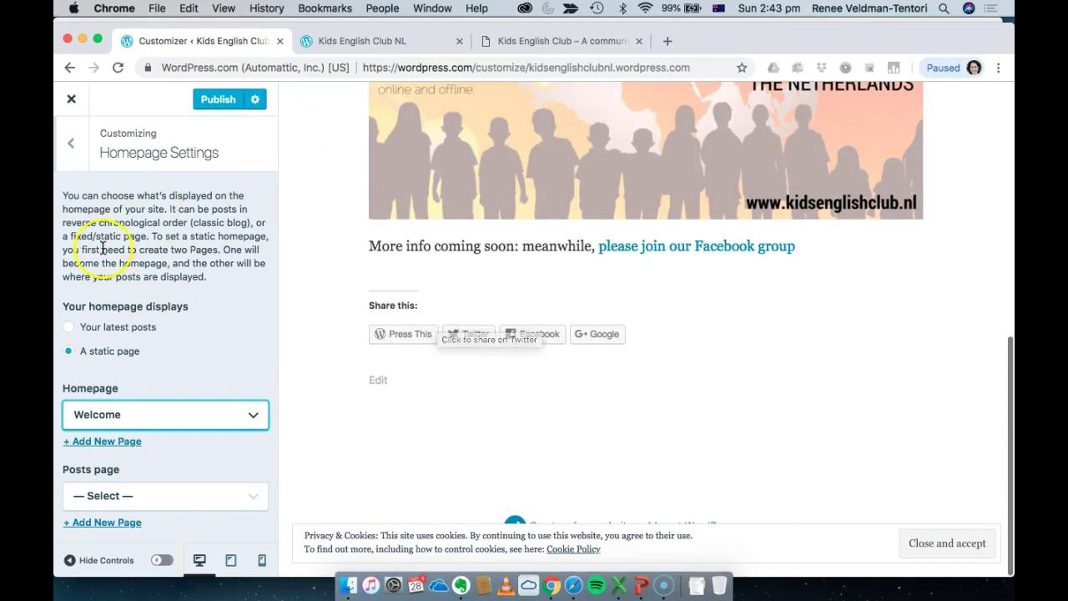
Set the posts page to Resources and publish the homepage settings
left_click(177, 495)
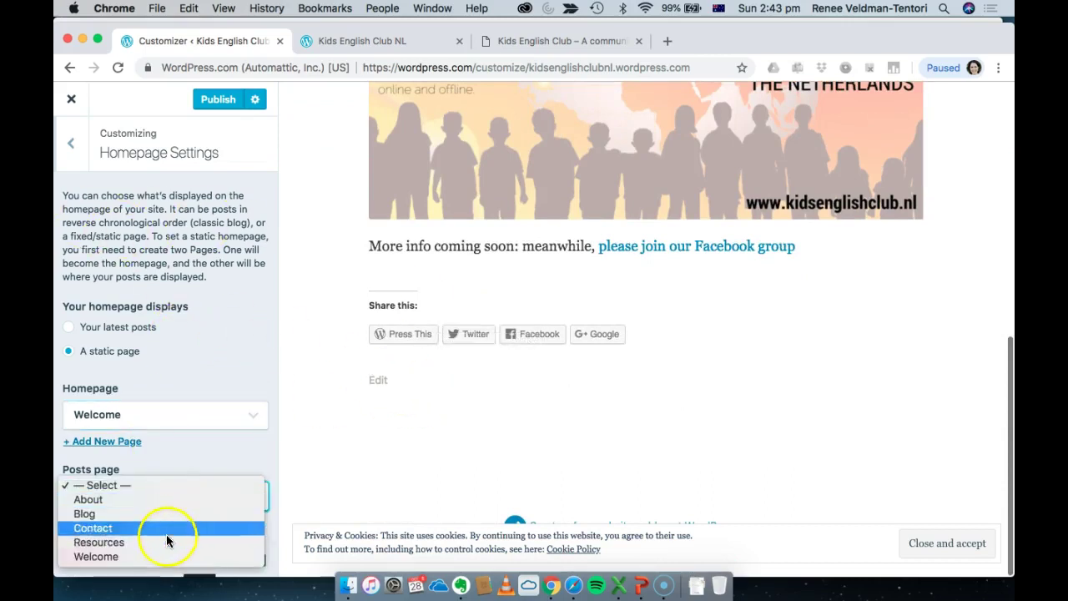
left_click(164, 545)
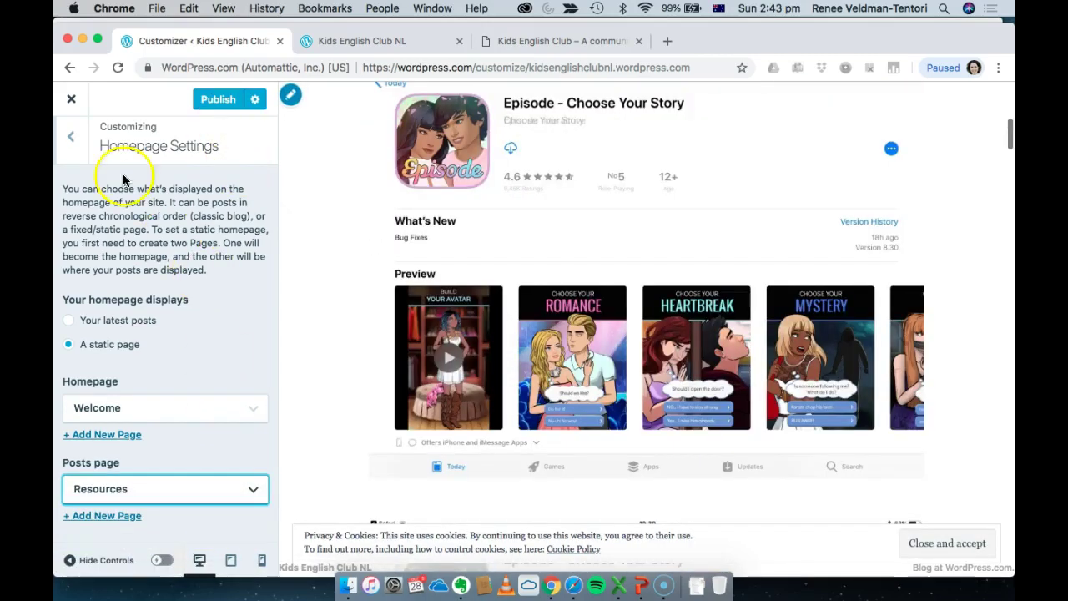
left_click(216, 101)
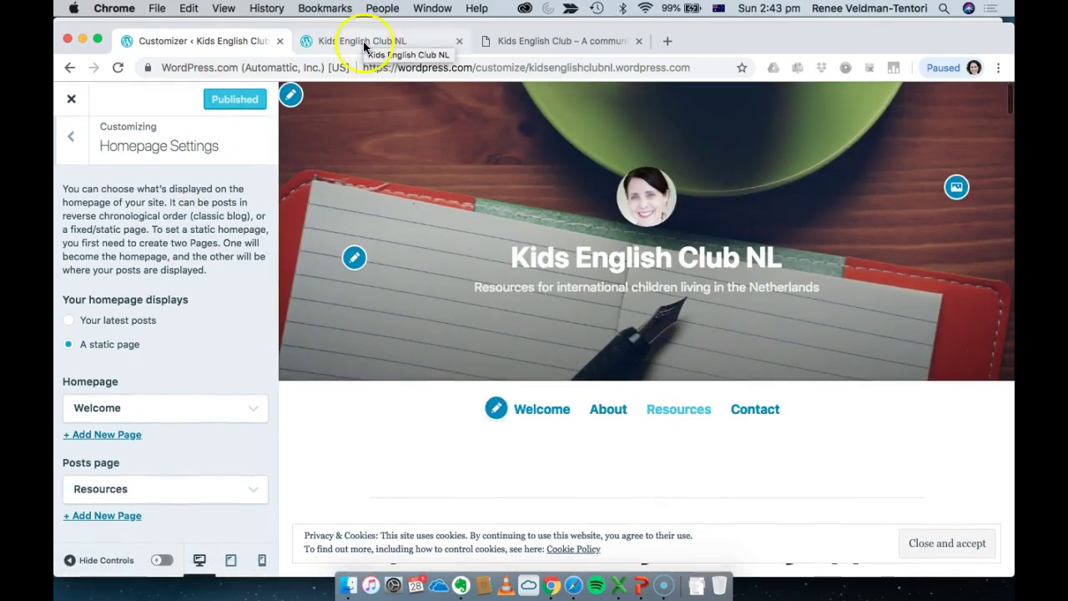
Reload the live kidsenglishclubnl.wordpress.com site and review its Welcome homepage
left_click(373, 46)
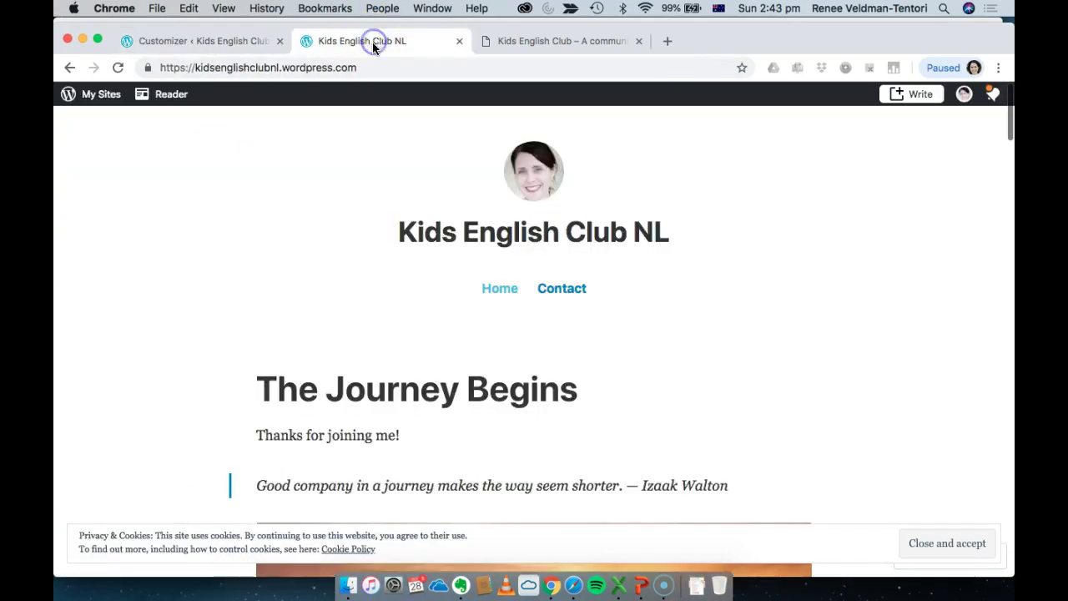
left_click(119, 67)
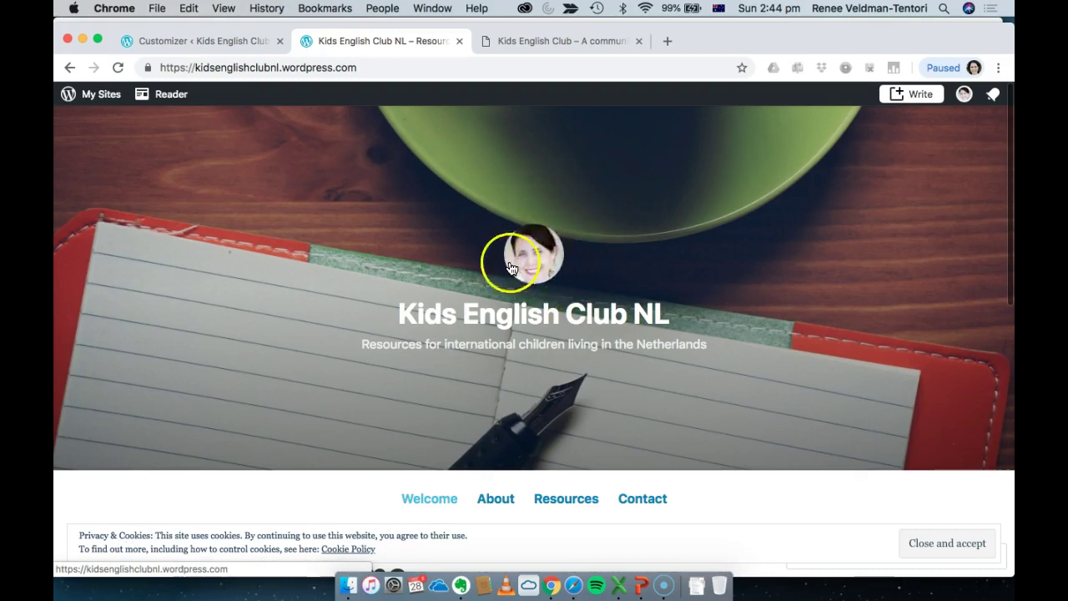
scroll(610, 287, "down", 5)
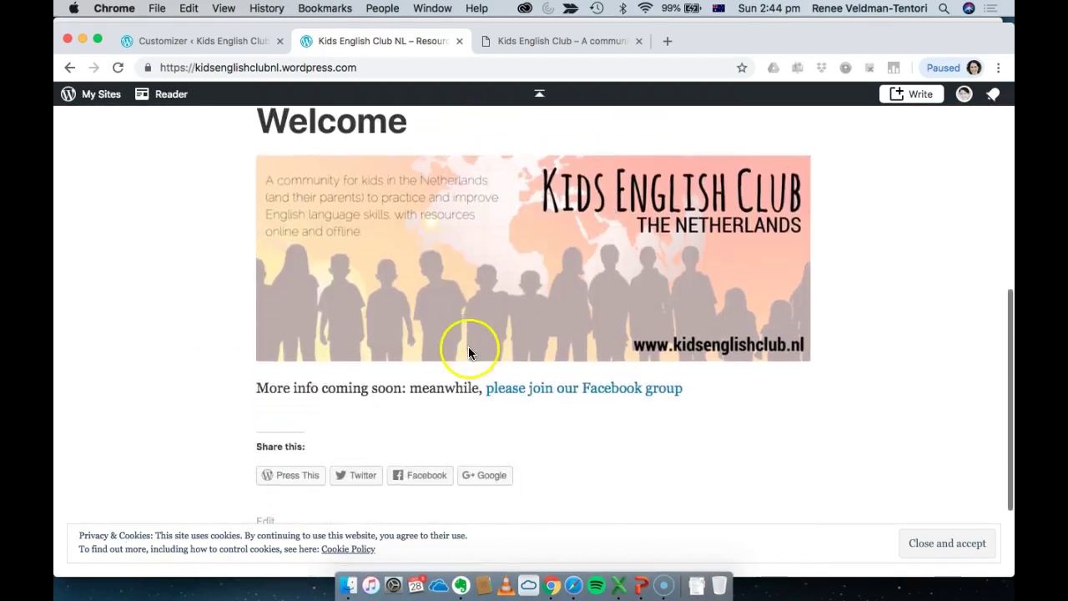
scroll(468, 346, "up", 6)
Open the live site's Resources page and look through its posts
left_click(575, 500)
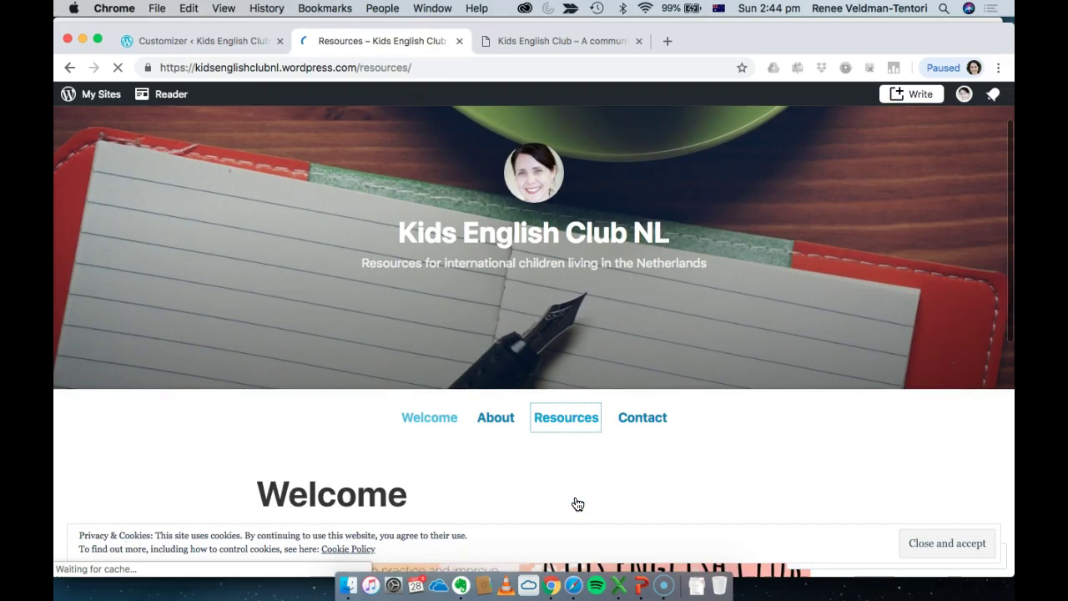
scroll(577, 504, "down", 15)
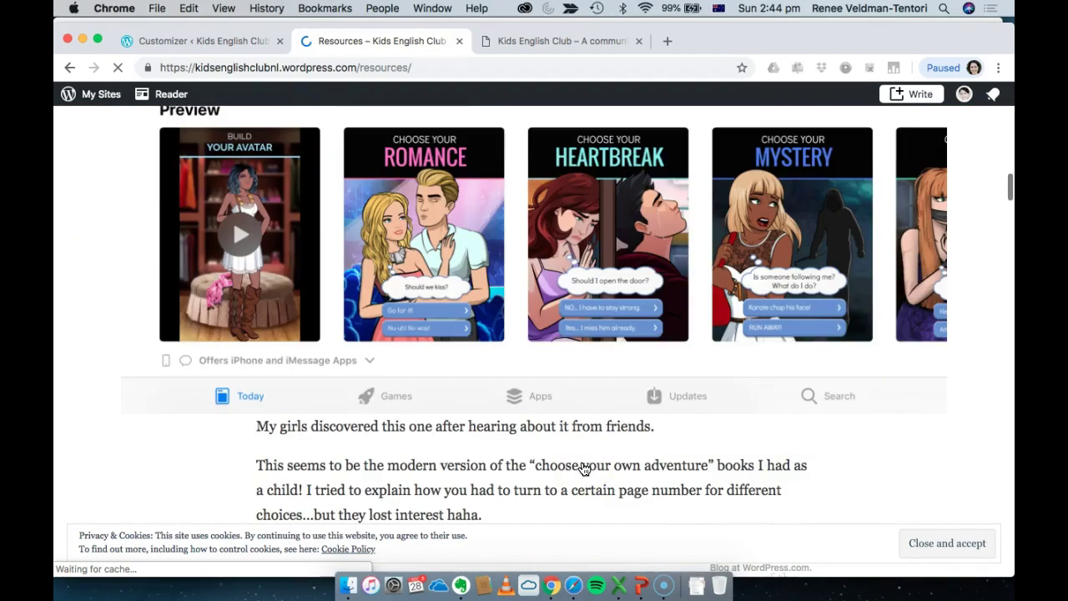
scroll(584, 469, "down", 20)
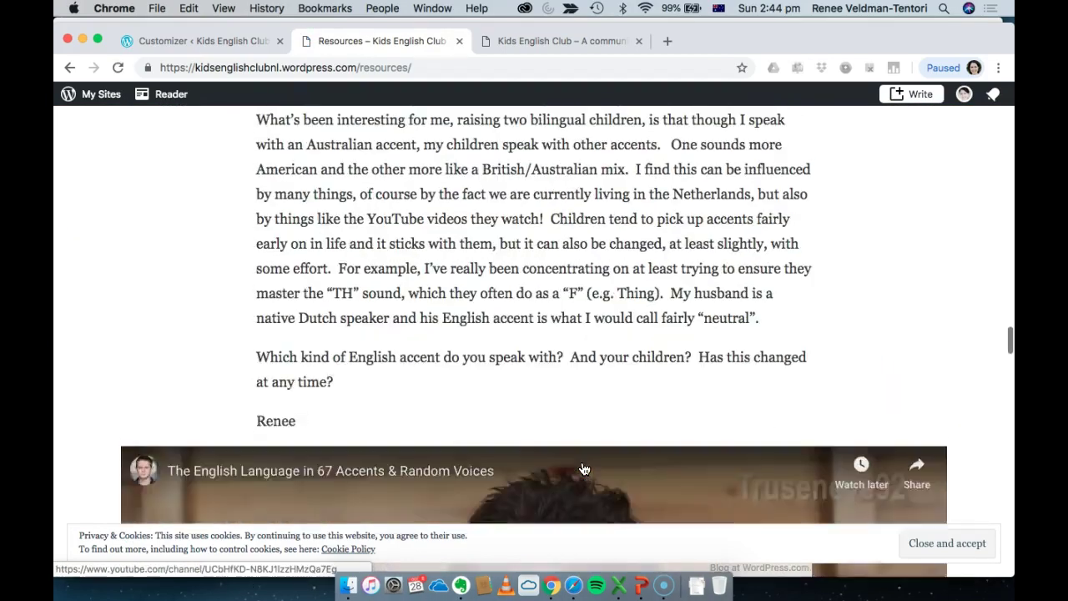
scroll(559, 521, "down", 20)
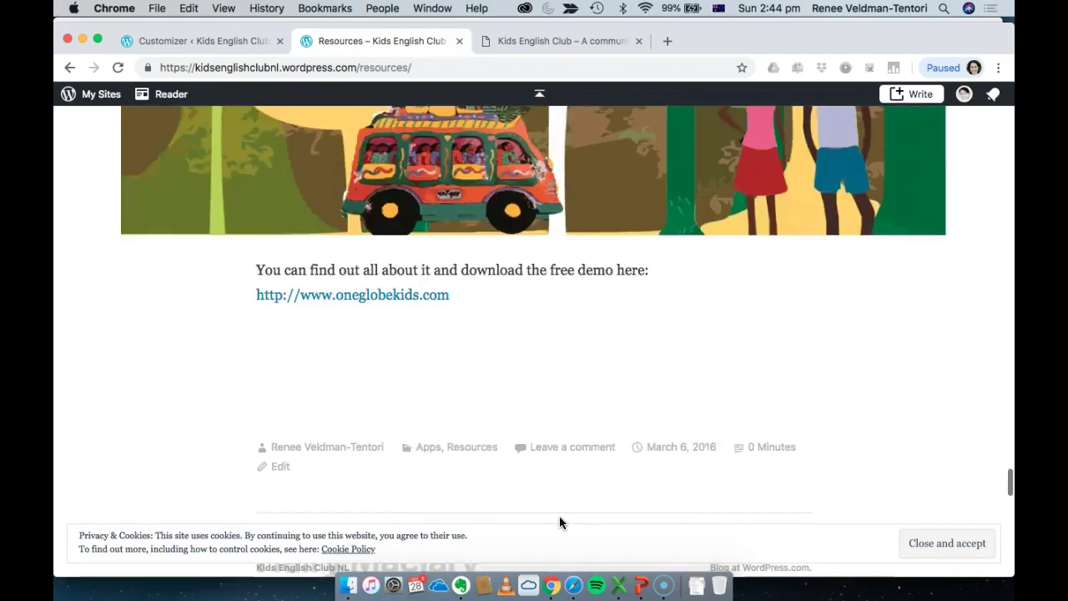
scroll(559, 516, "down", 20)
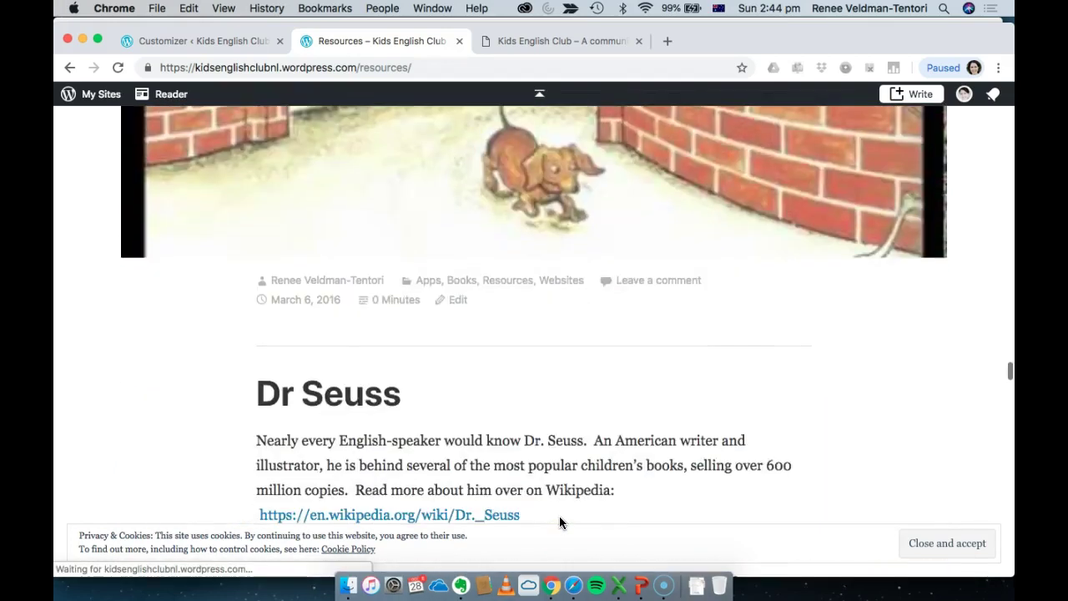
scroll(557, 467, "down", 5)
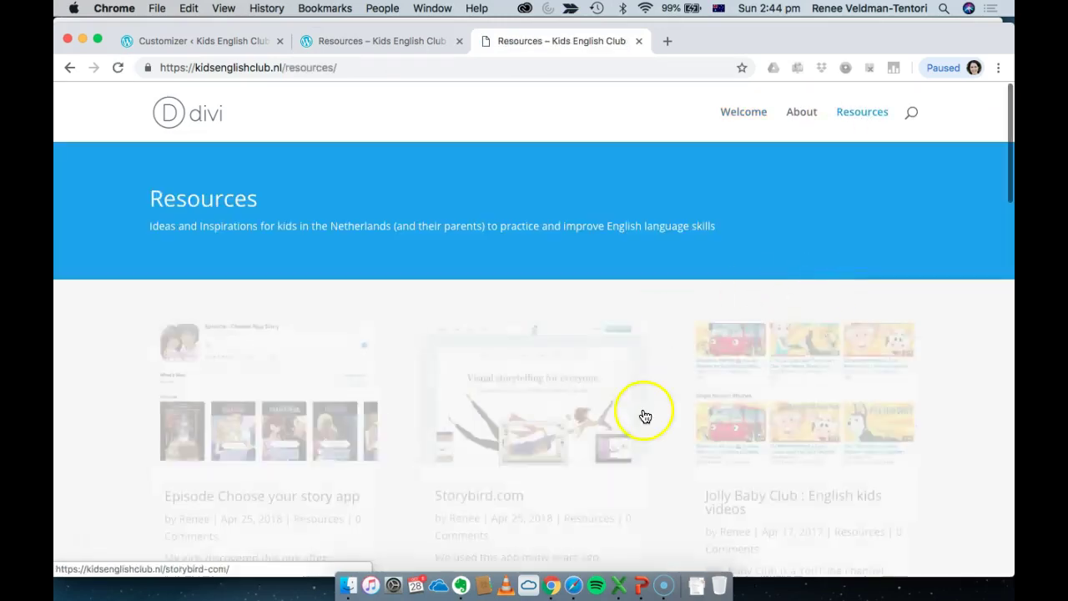
Compare the Resources page layout on kidsenglishclub.nl with the Resources page of the WordPress.com site
scroll(634, 416, "down", 3)
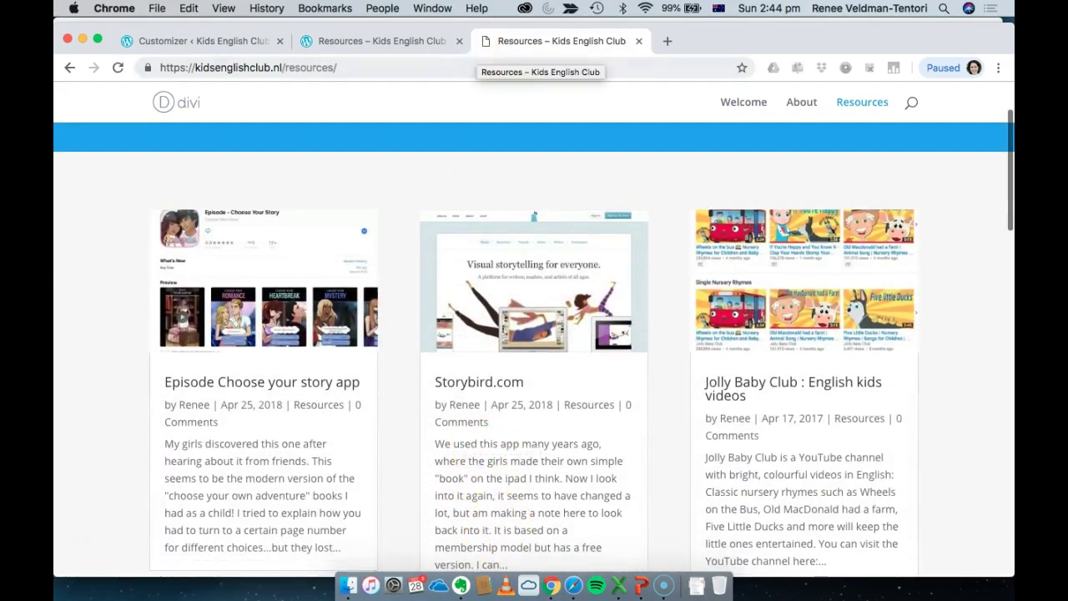
left_click(398, 42)
scroll(455, 317, "down", 10)
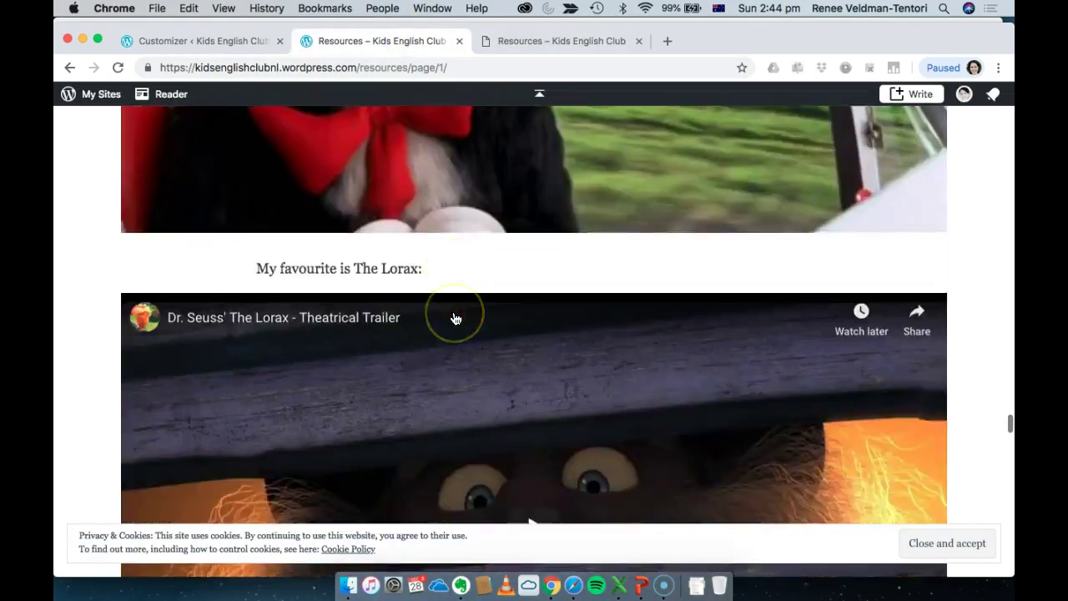
scroll(455, 318, "up", 15)
scroll(455, 318, "up", 20)
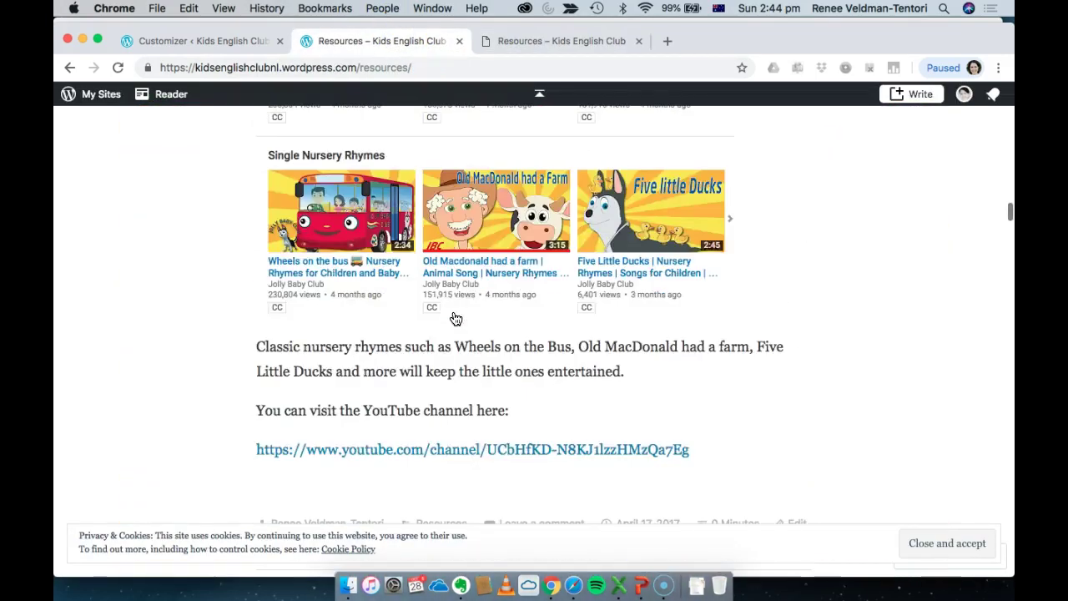
scroll(455, 318, "up", 5)
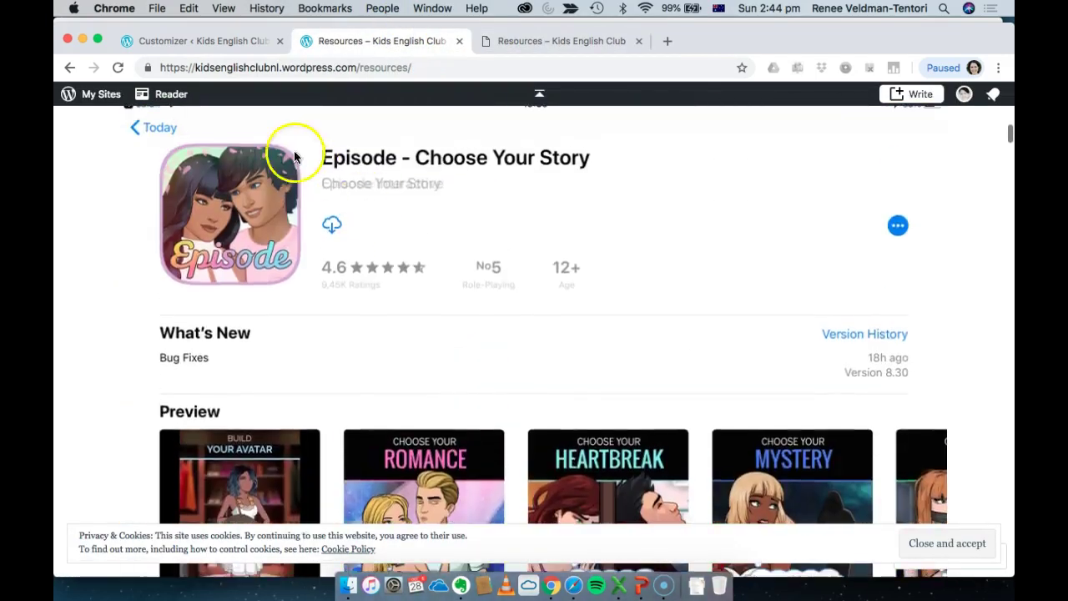
Return to the customizer, close it, and open the theme gallery for the site
left_click(227, 41)
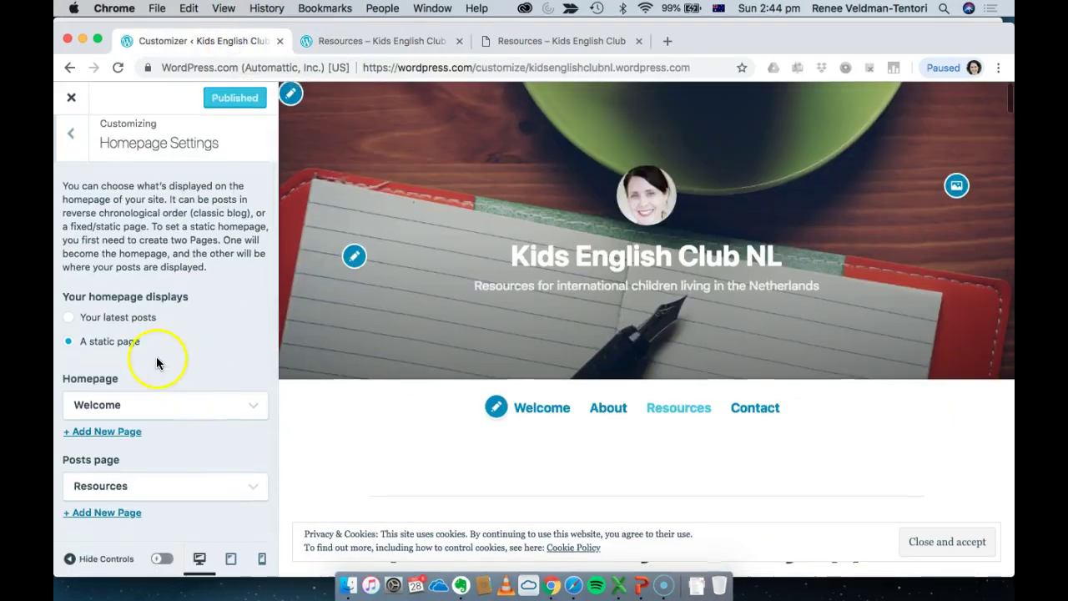
left_click(74, 100)
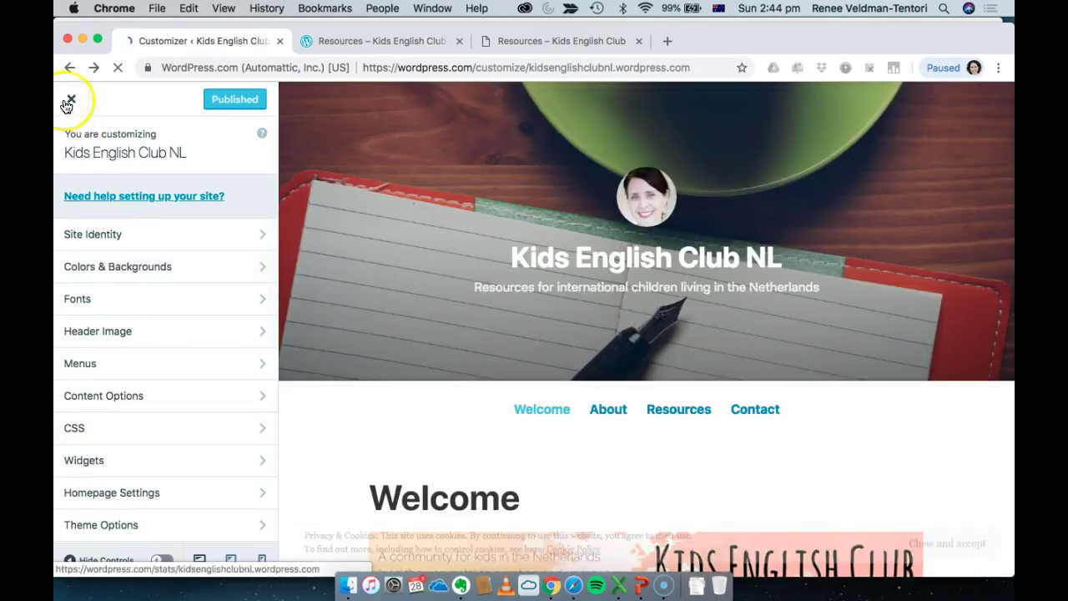
left_click(72, 99)
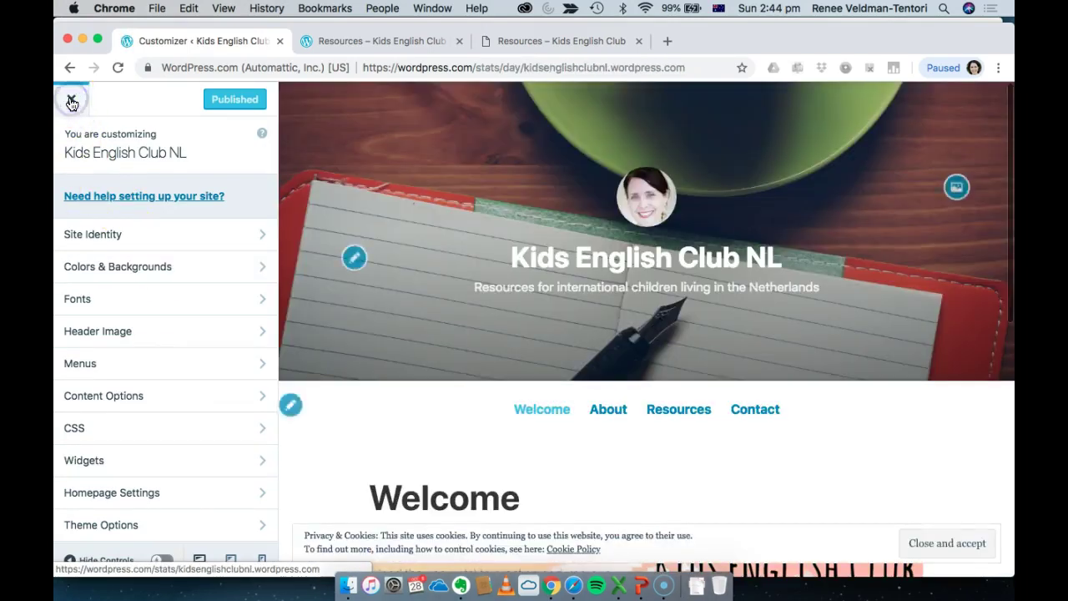
scroll(204, 436, "down", 2)
scroll(205, 434, "down", 5)
left_click(223, 383)
Find the Radcliffe 2 theme in the gallery and open it with Try & Customize
scroll(699, 498, "down", 1)
scroll(694, 499, "down", 3)
scroll(697, 496, "up", 5)
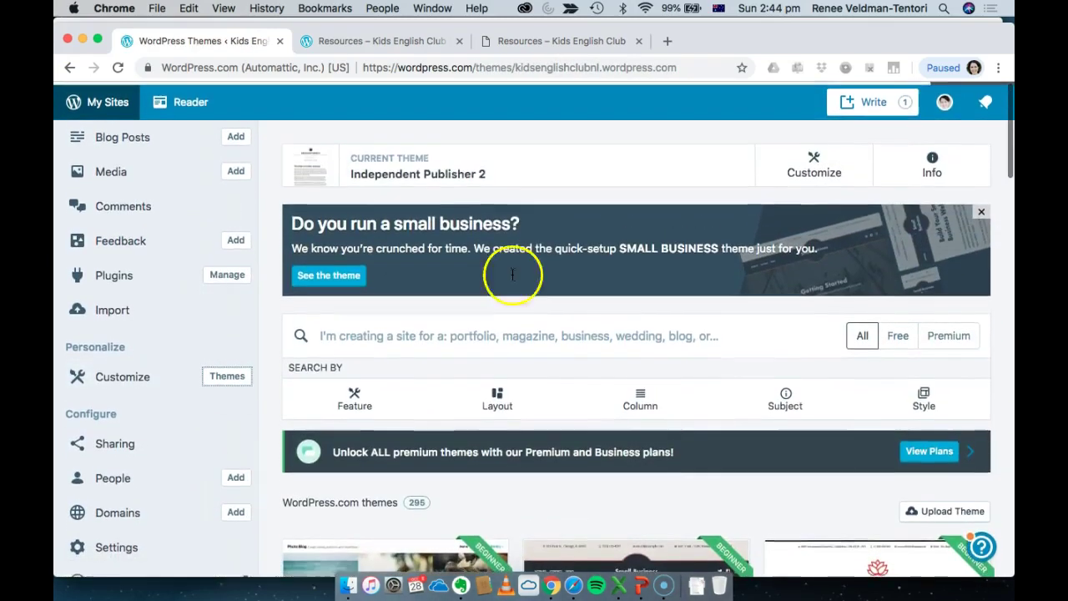
scroll(500, 350, "down", 3)
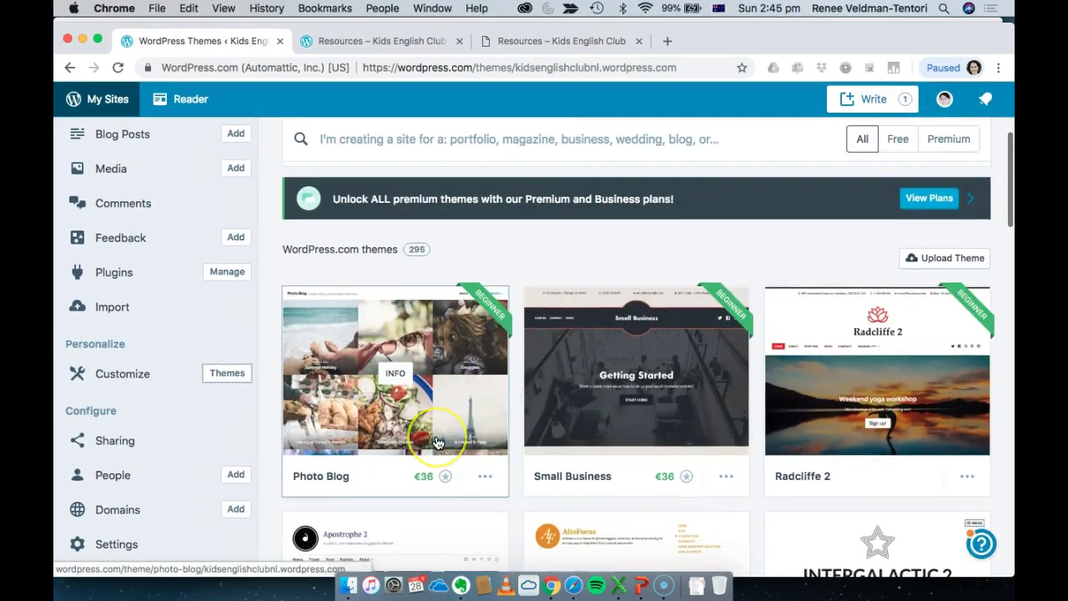
scroll(435, 442, "down", 1)
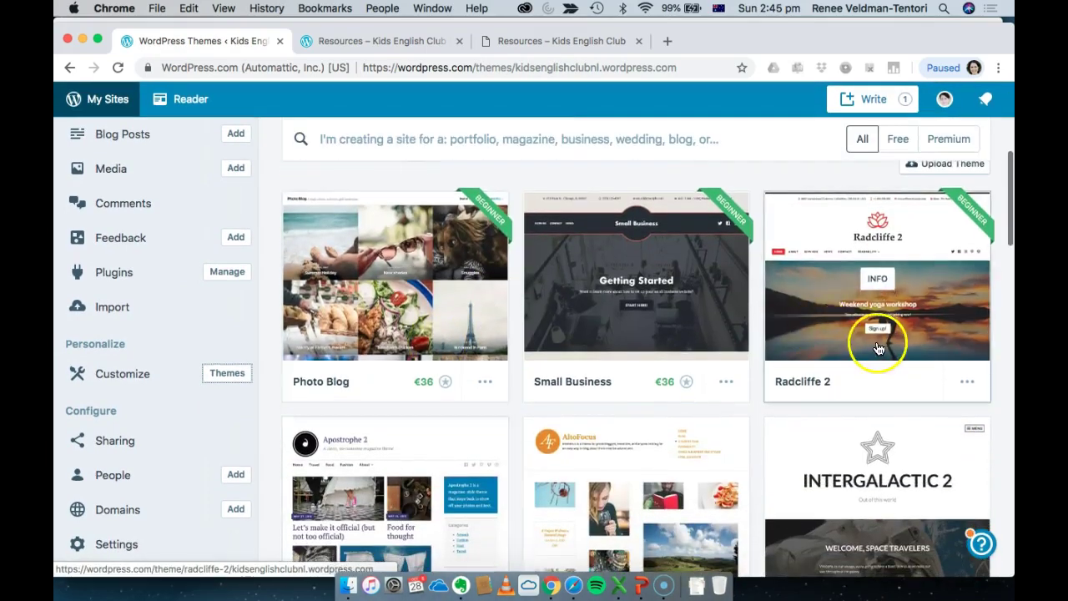
left_click(967, 383)
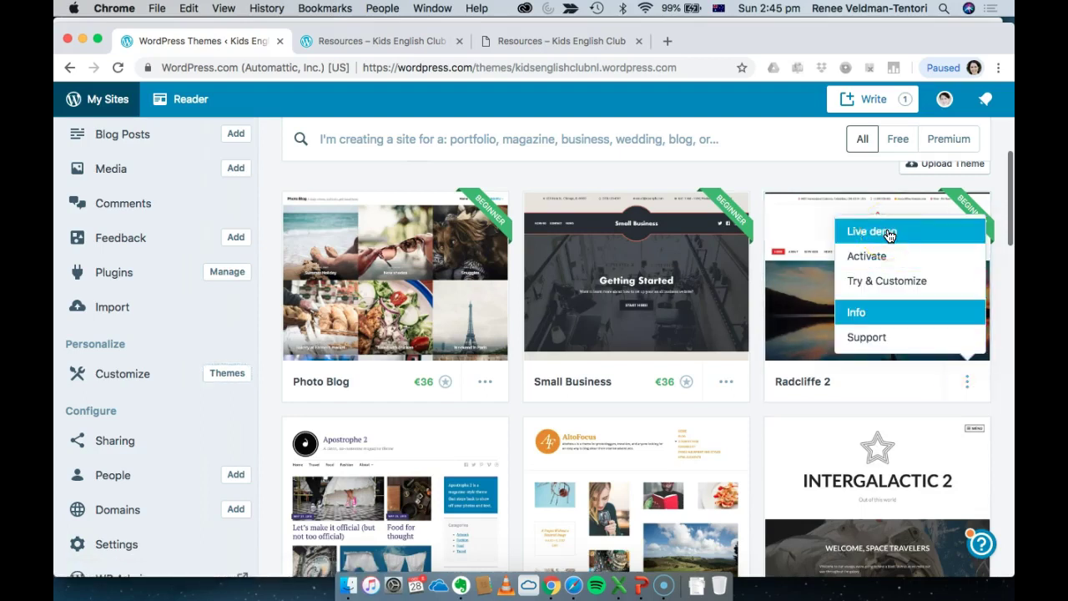
left_click(885, 280)
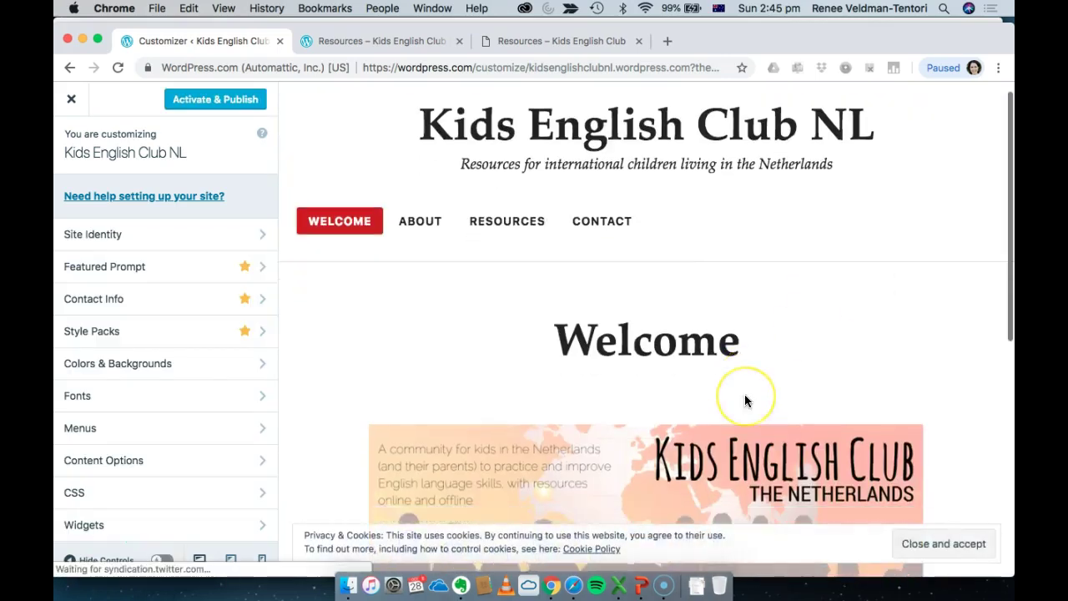
Examine how the Welcome and Resources pages look in the Radcliffe 2 preview
scroll(744, 393, "down", 5)
scroll(743, 399, "down", 3)
scroll(744, 399, "up", 6)
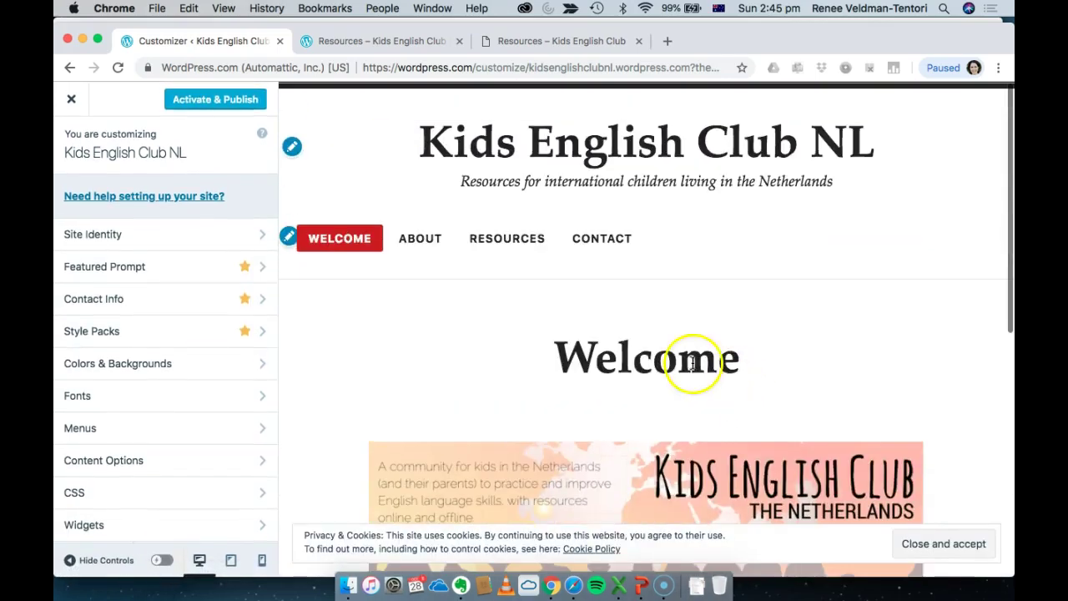
left_click(514, 240)
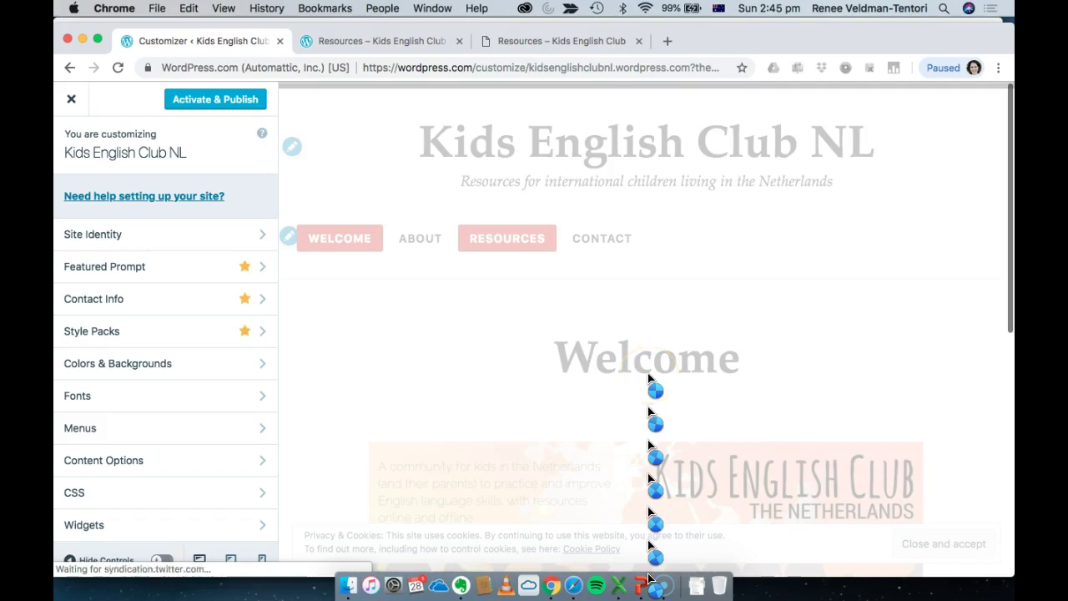
scroll(642, 427, "down", 15)
scroll(642, 427, "down", 8)
scroll(636, 325, "down", 3)
scroll(635, 397, "down", 10)
scroll(634, 400, "up", 7)
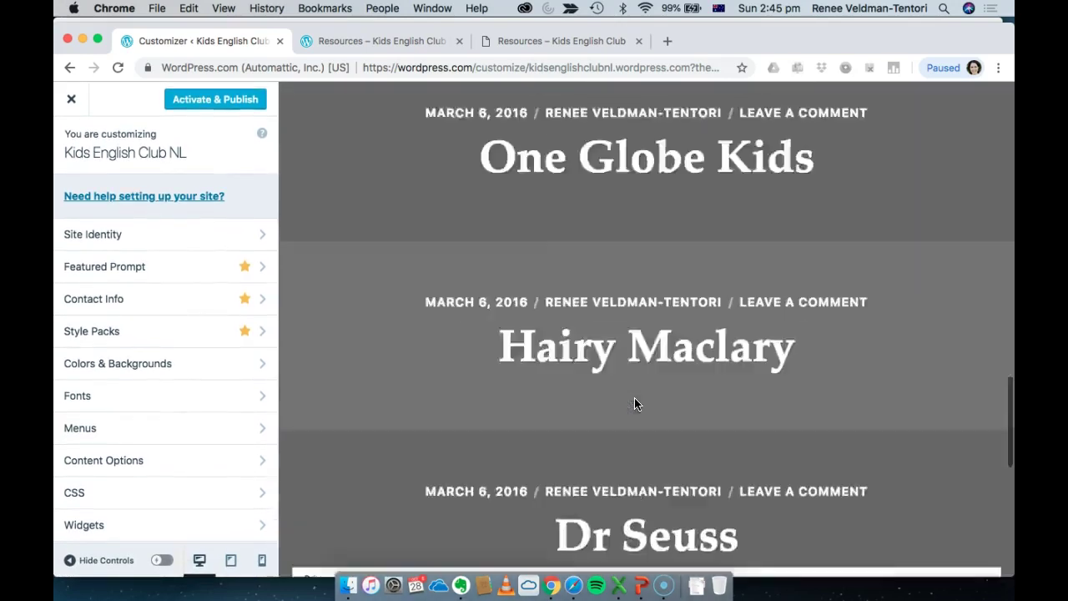
scroll(634, 404, "up", 20)
Activate and publish the Radcliffe 2 theme, and open the page describing the theme
left_click(214, 101)
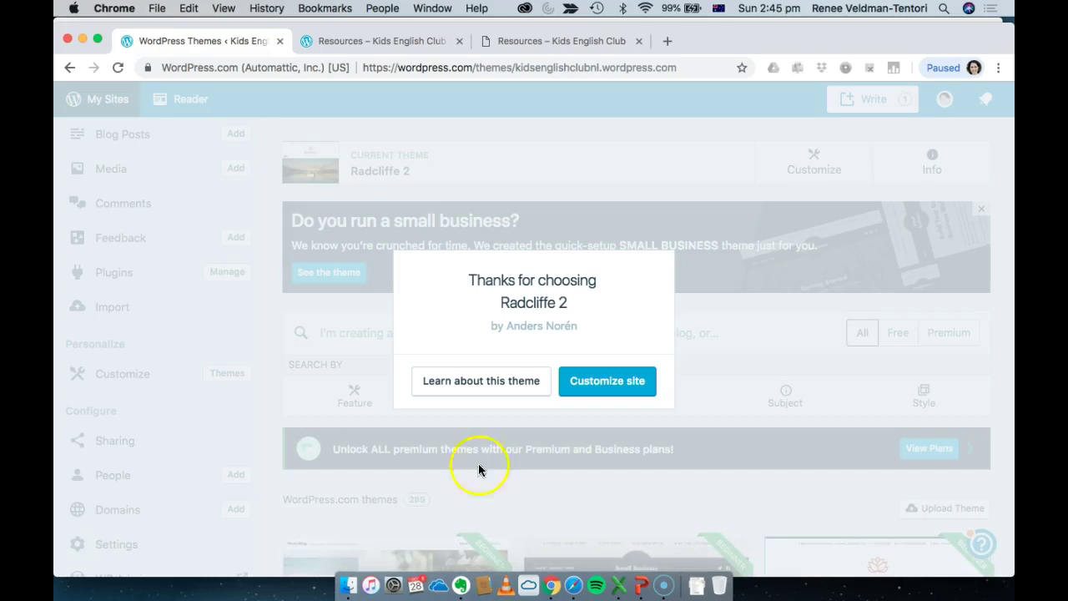
left_click(536, 390)
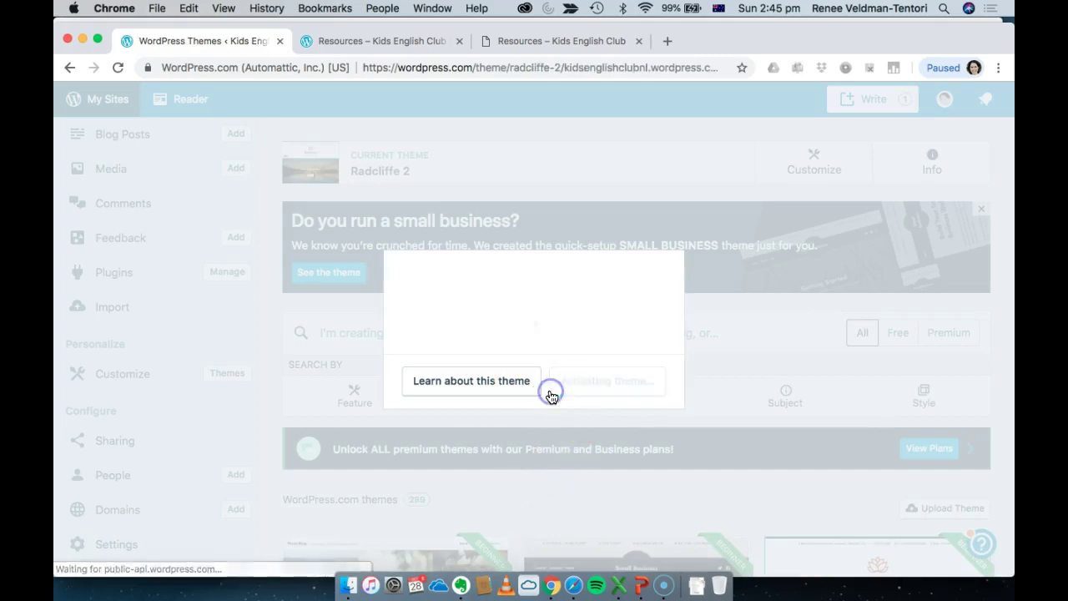
Skim the description page of the Radcliffe 2 theme and return to the theme gallery
scroll(594, 461, "down", 1)
scroll(594, 461, "down", 10)
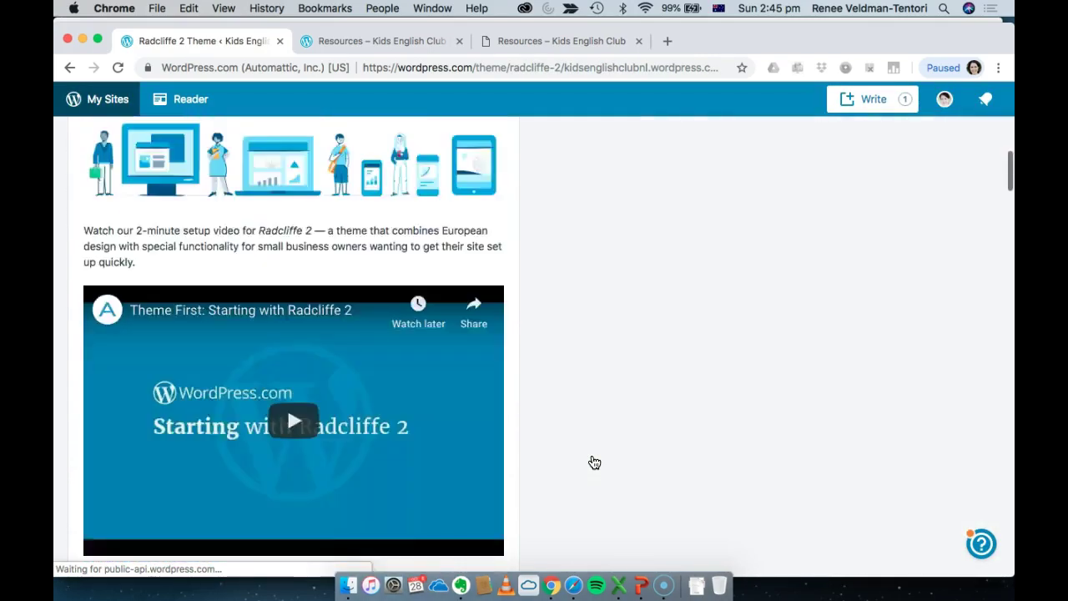
scroll(594, 461, "up", 10)
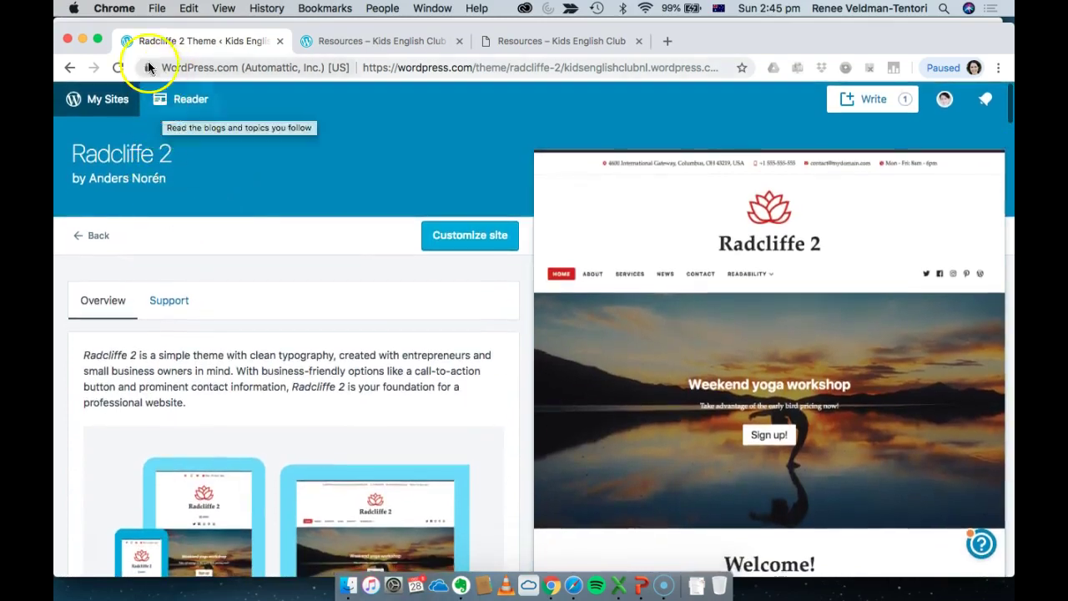
left_click(71, 72)
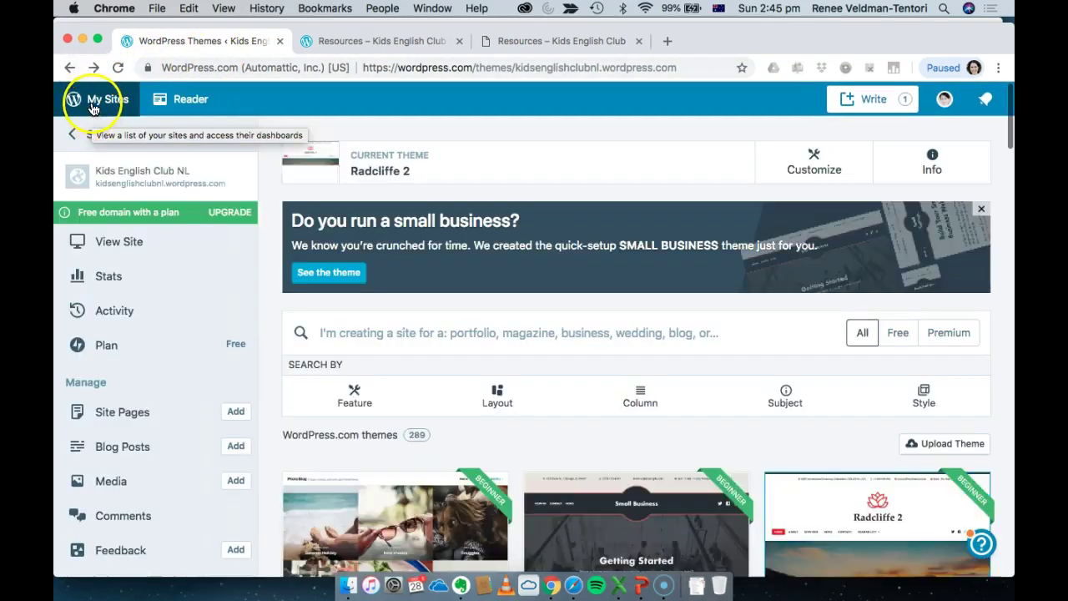
Review the dashboard's management, personalization and configuration options for the Kids English Club NL site
scroll(187, 442, "down", 5)
scroll(187, 442, "up", 5)
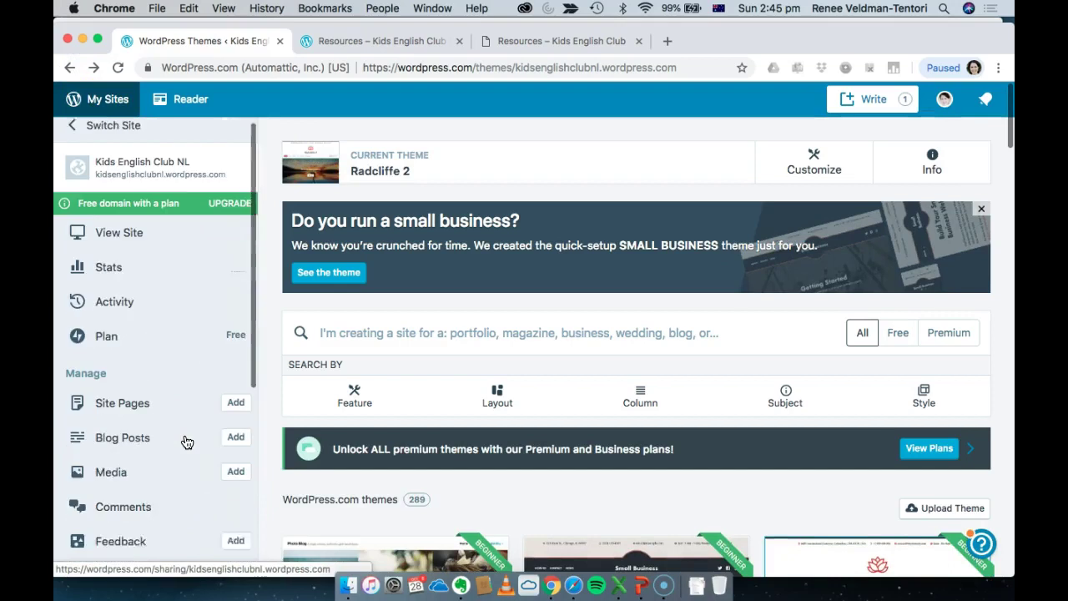
scroll(186, 442, "down", 8)
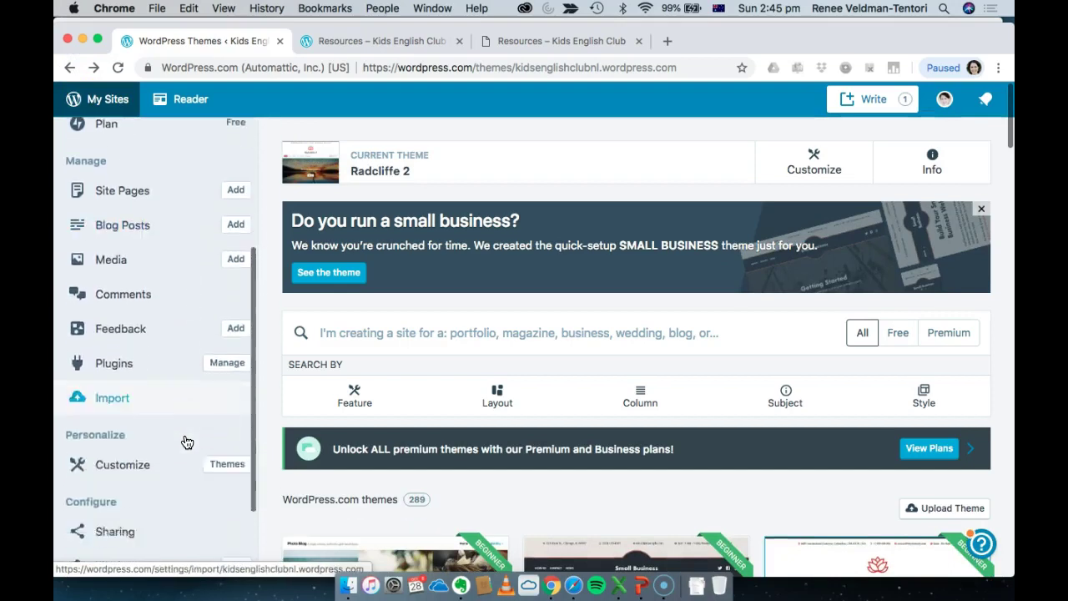
scroll(186, 442, "up", 8)
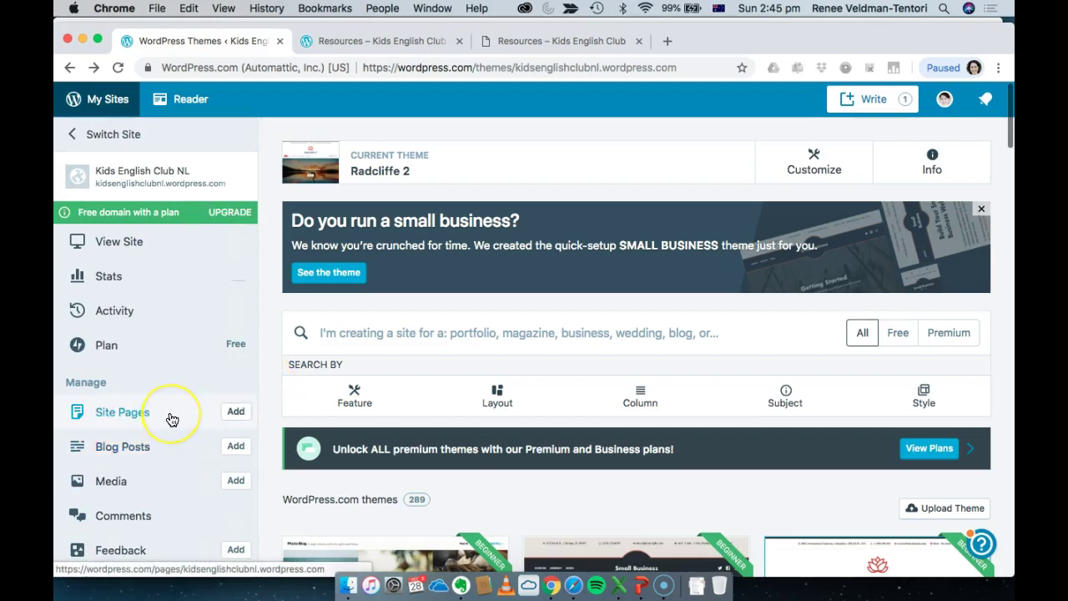
scroll(171, 418, "down", 2)
scroll(171, 419, "down", 4)
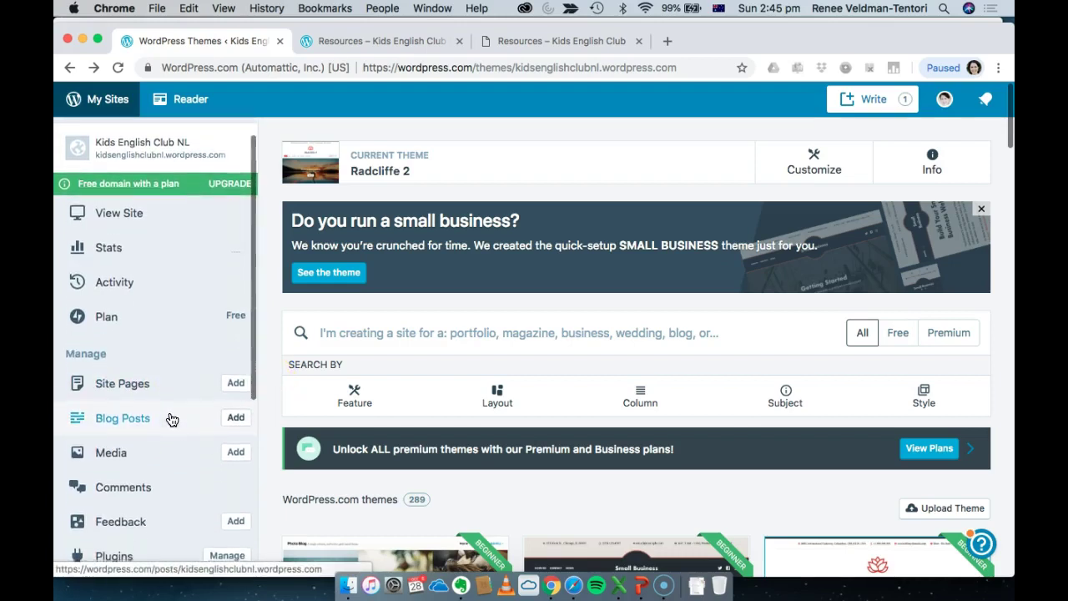
left_click(169, 403)
scroll(168, 403, "down", 4)
scroll(169, 403, "up", 8)
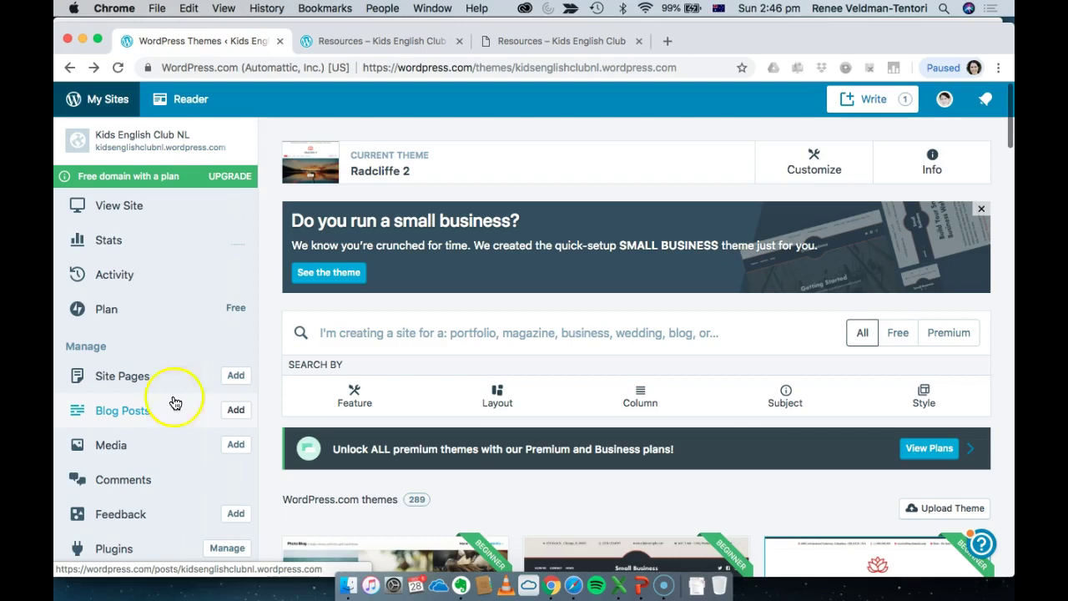
scroll(238, 453, "down", 6)
scroll(241, 459, "up", 7)
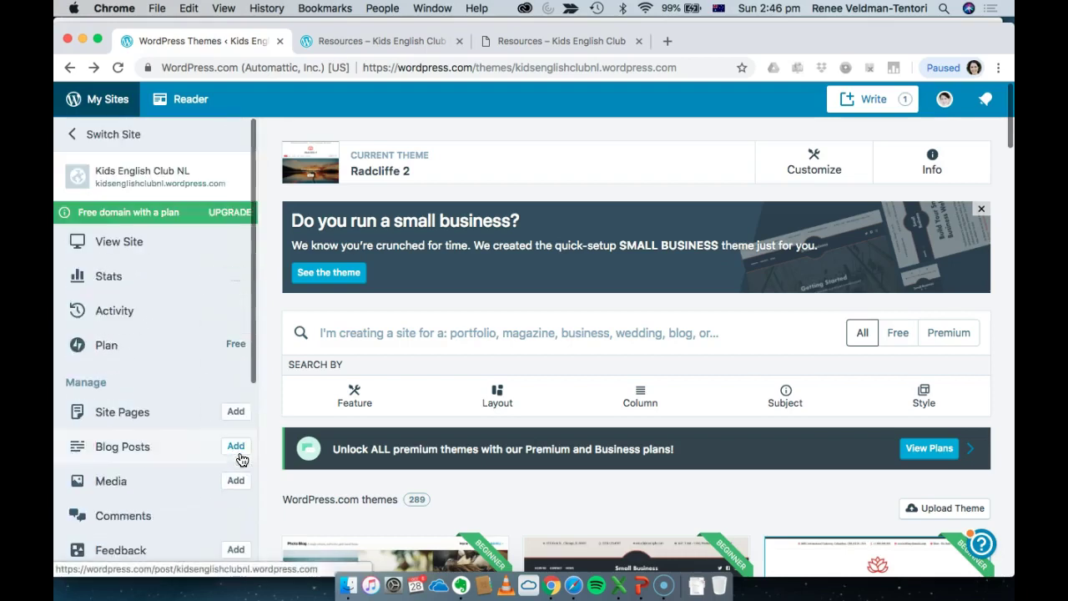
Open the site switcher and look through the account's list of sites
left_click(112, 137)
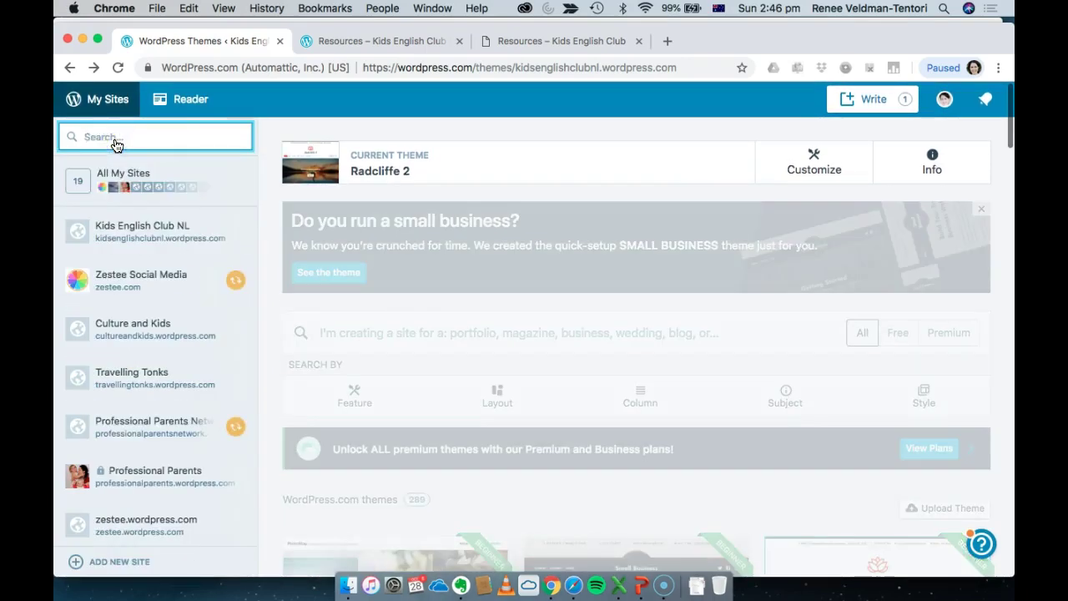
scroll(132, 333, "down", 15)
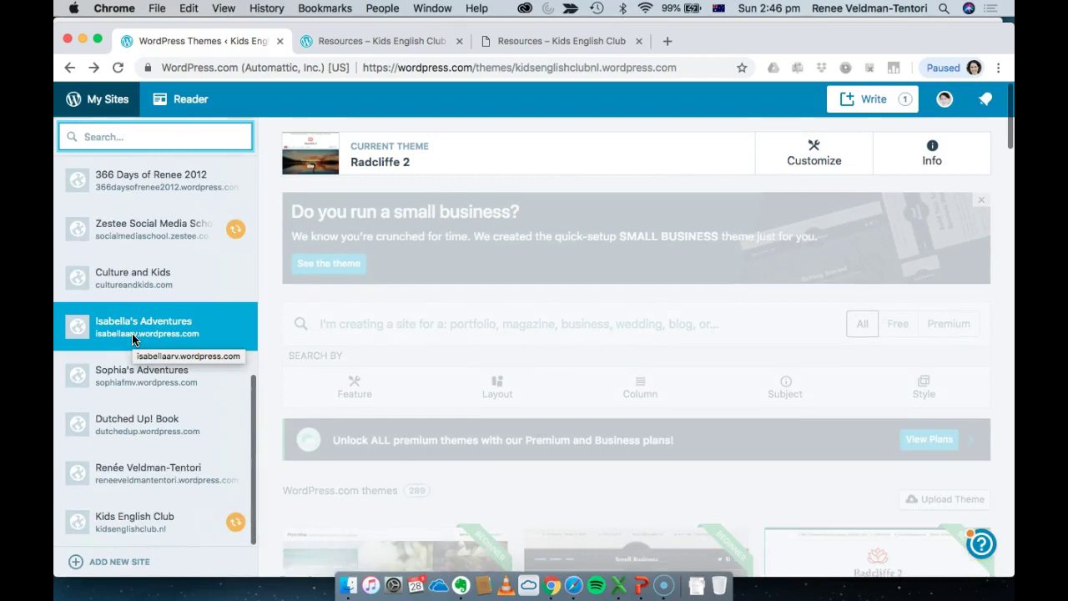
scroll(132, 333, "down", 3)
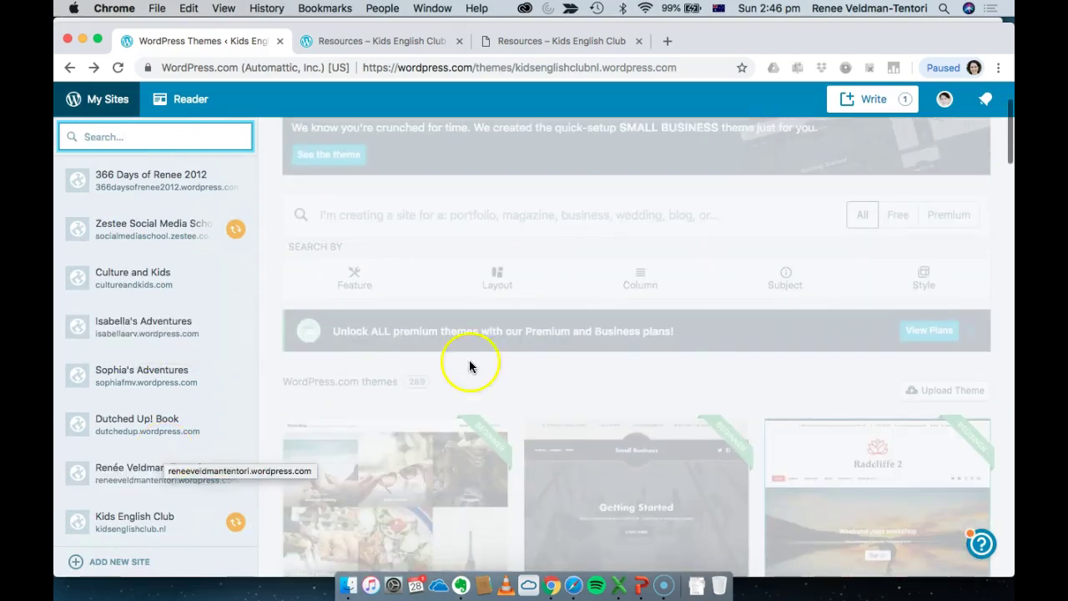
scroll(476, 363, "up", 3)
scroll(480, 362, "down", 10)
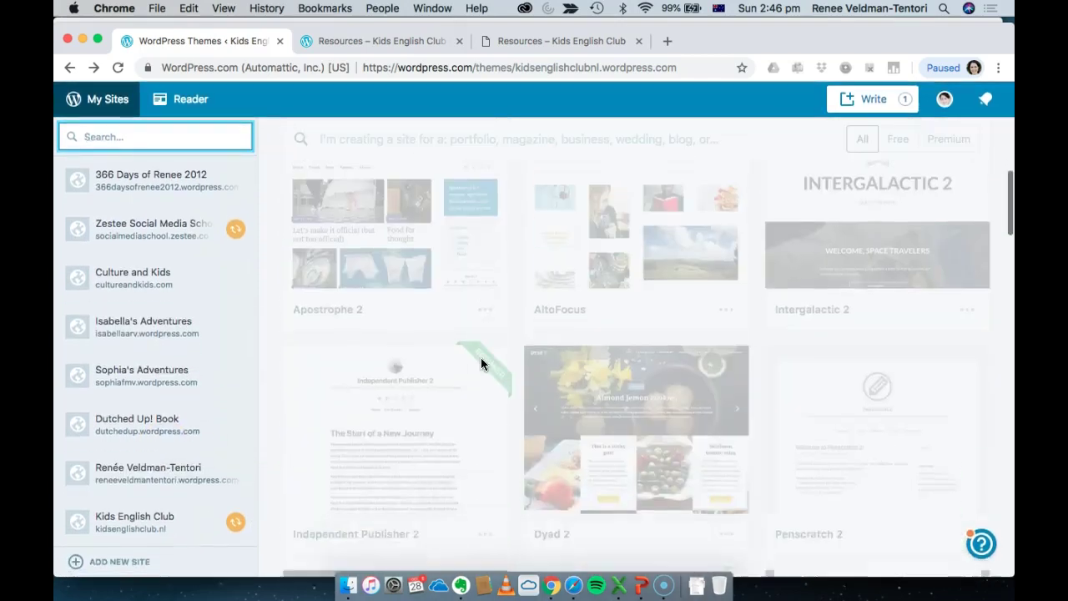
scroll(481, 363, "down", 10)
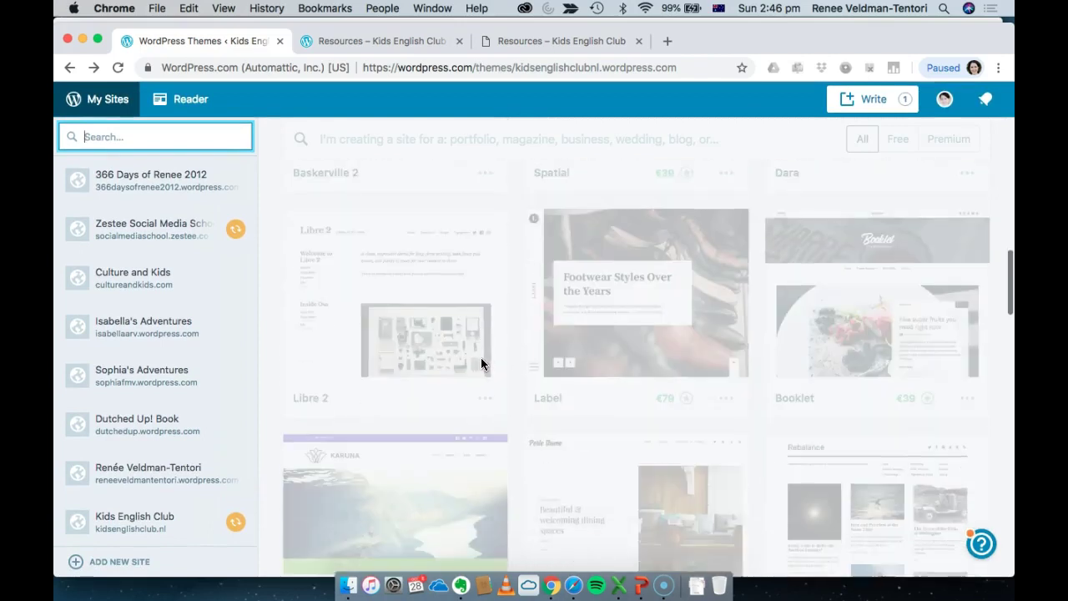
scroll(481, 364, "up", 20)
left_click(182, 526)
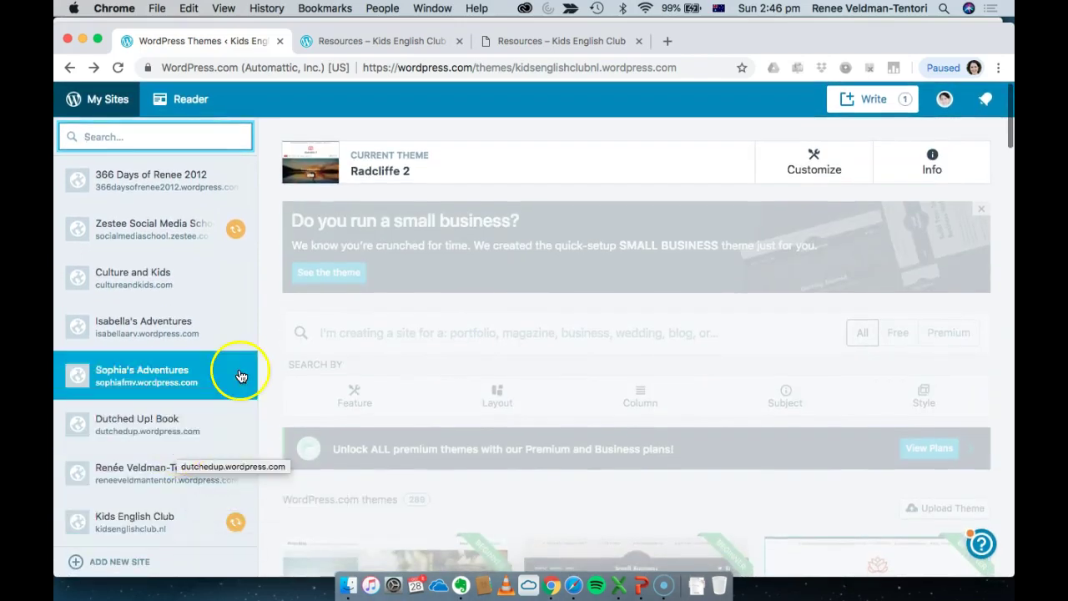
Look through the resource entries on the live Resources page and return to the dashboard's site list
left_click(412, 42)
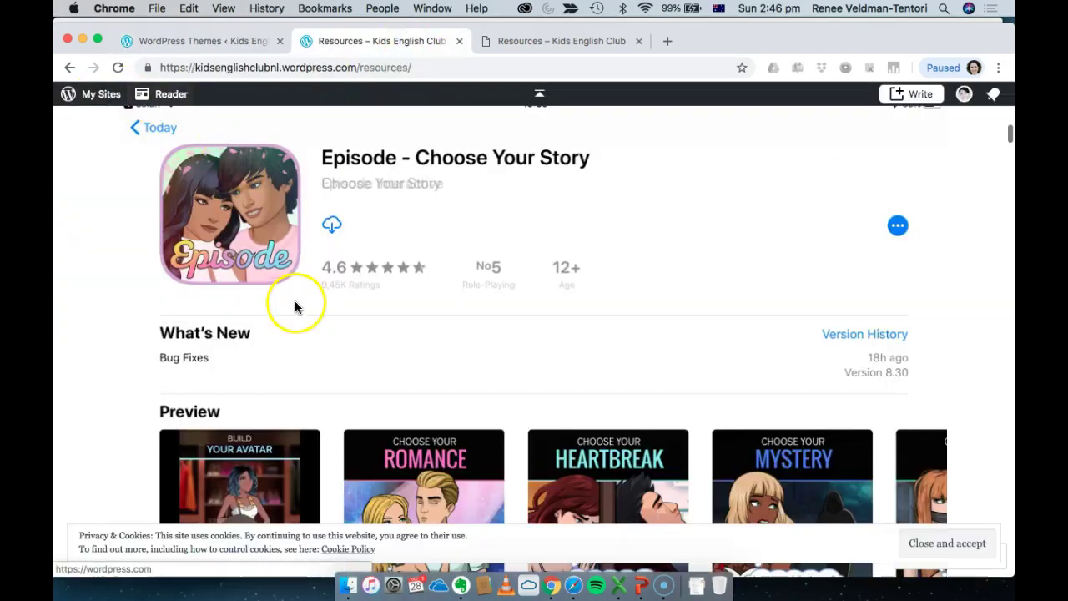
scroll(295, 304, "down", 3)
scroll(294, 306, "down", 15)
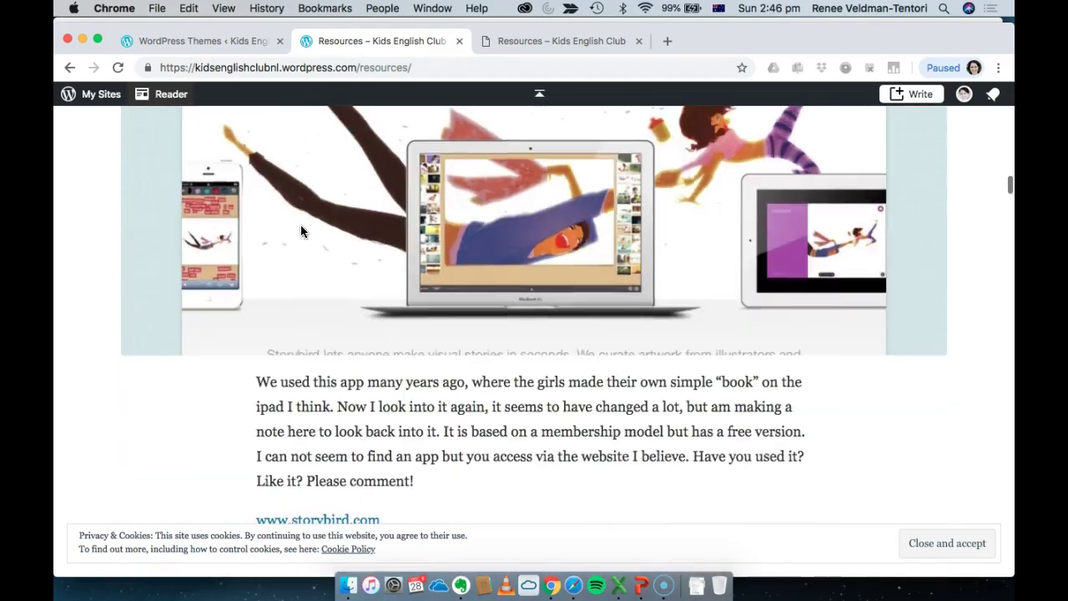
left_click(219, 41)
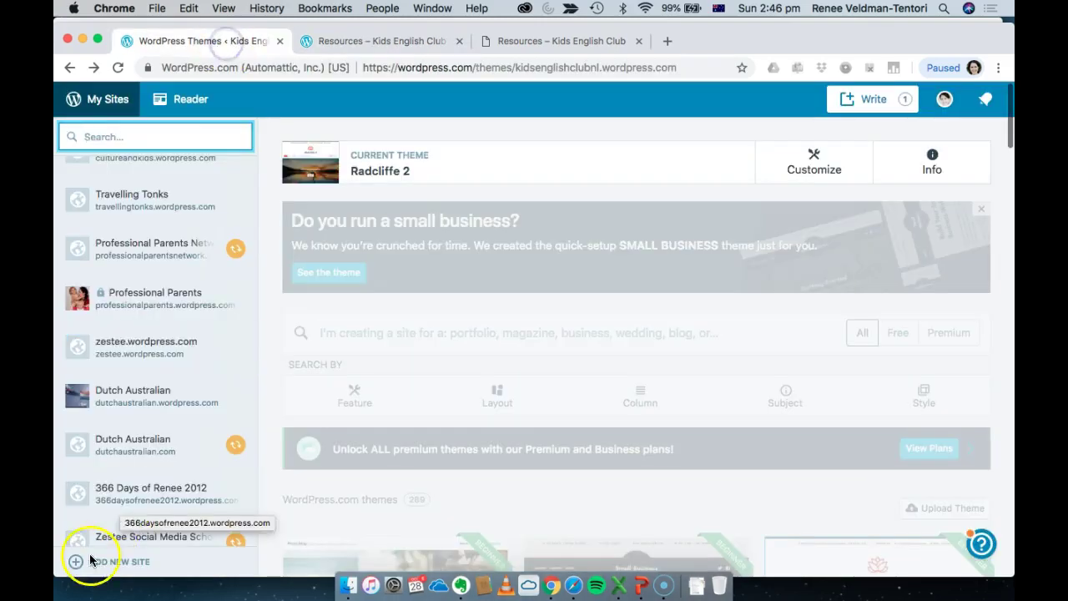